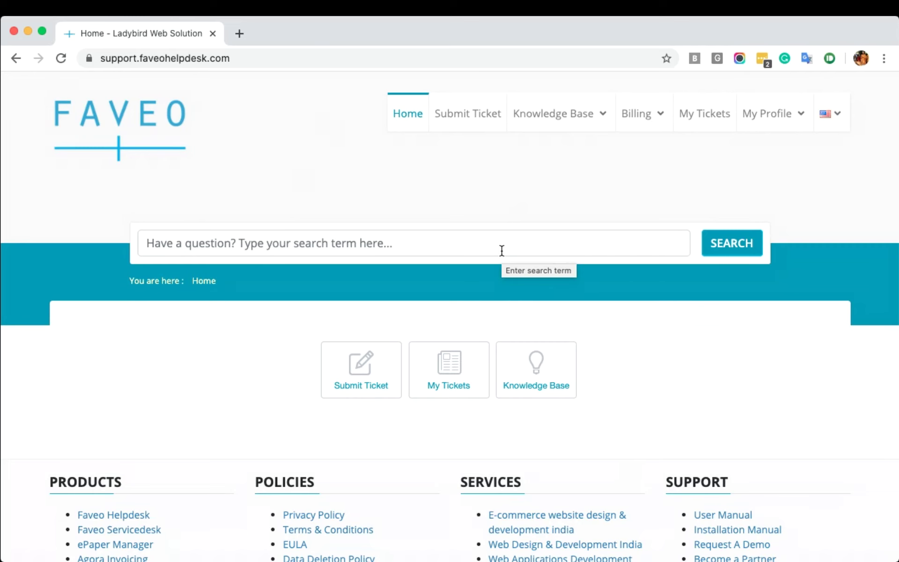
Look over the support portal's home page, including the search box, the shortcut tiles and the footer links.
scroll(130, 302, "down", 1)
scroll(129, 301, "down", 5)
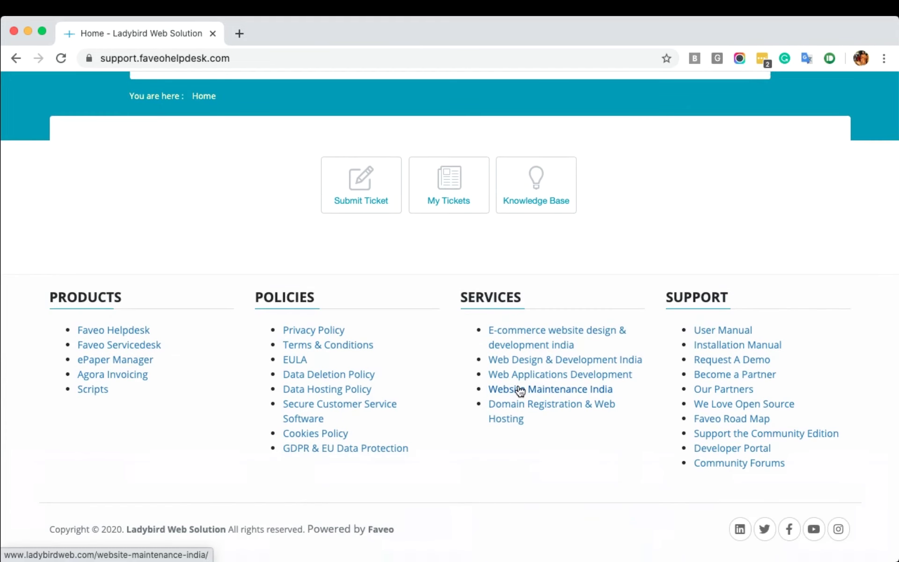
scroll(520, 391, "up", 5)
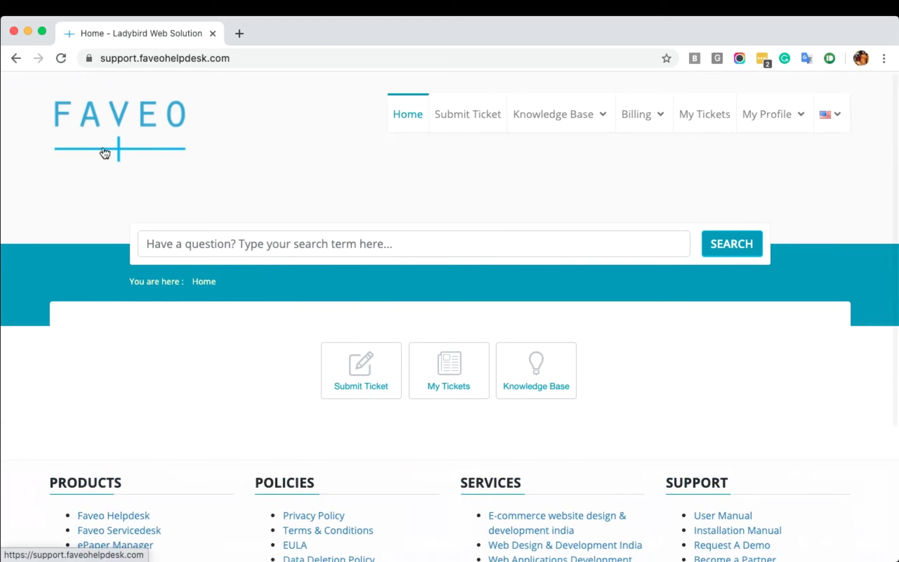
scroll(237, 360, "down", 5)
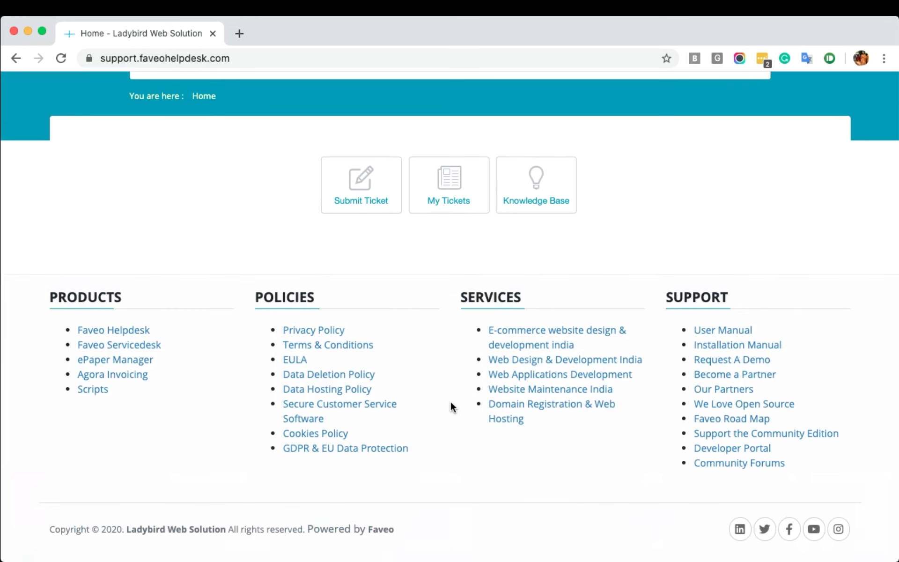
scroll(450, 405, "up", 5)
Open the Knowledge Base and examine its article groups, category list and search field.
left_click(546, 121)
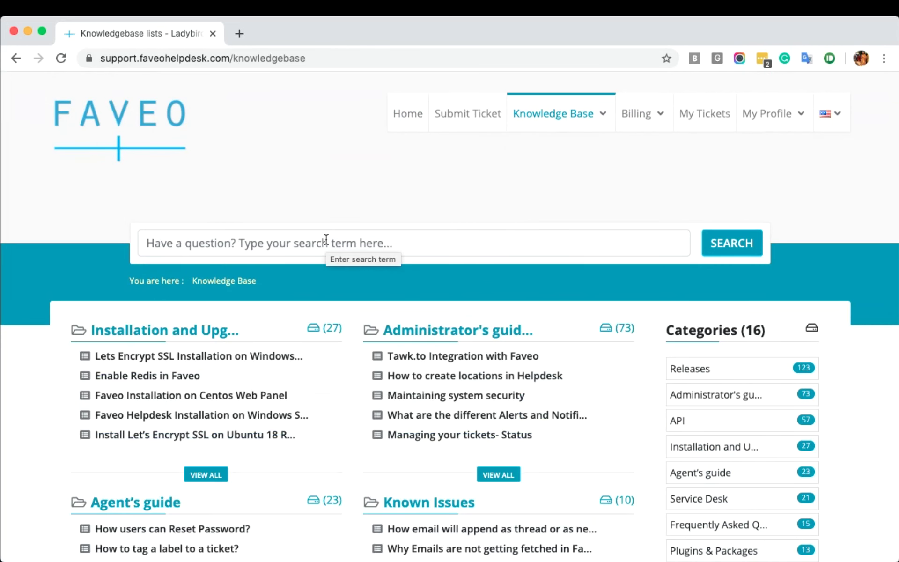
scroll(655, 253, "down", 3)
left_click_drag(665, 215, 722, 213)
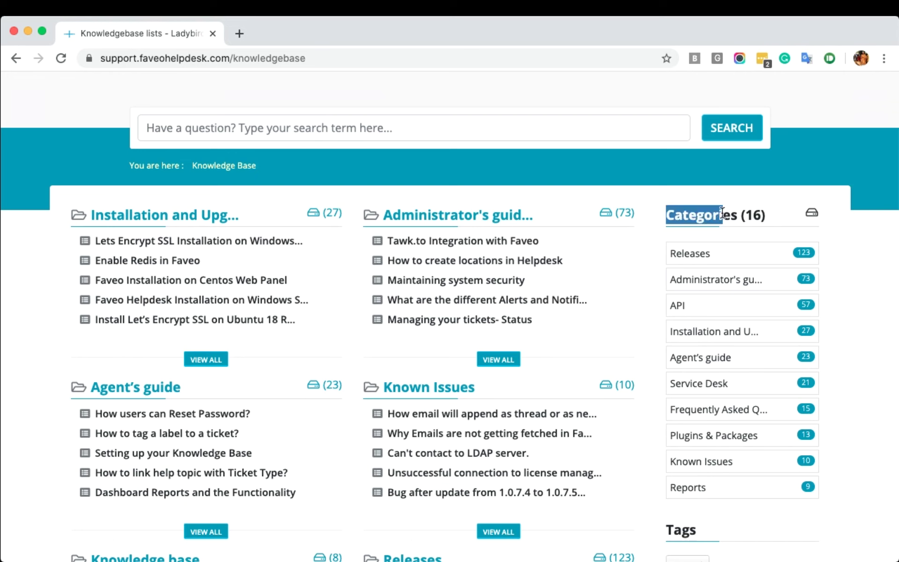
left_click_drag(723, 214, 724, 214)
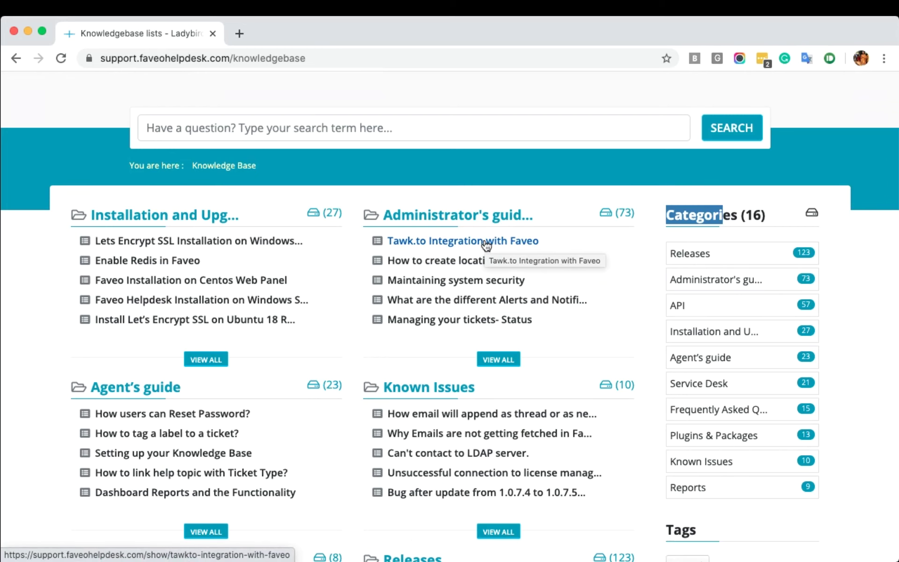
scroll(536, 162, "up", 3)
left_click(333, 254)
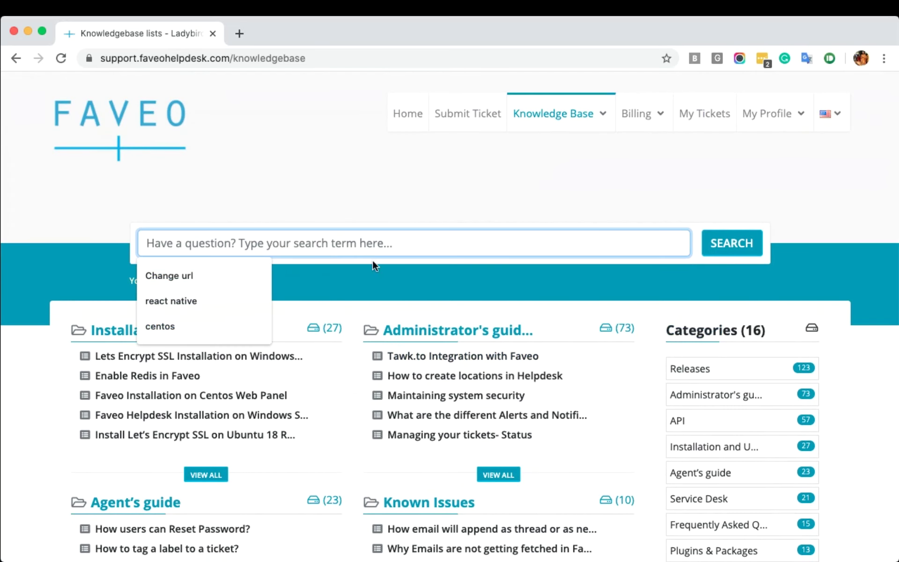
left_click(558, 356)
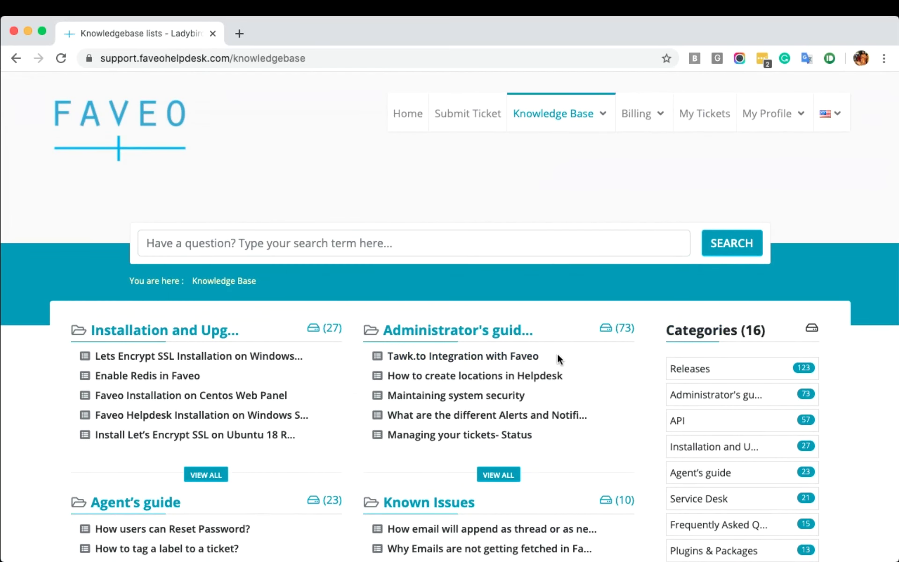
scroll(557, 353, "down", 3)
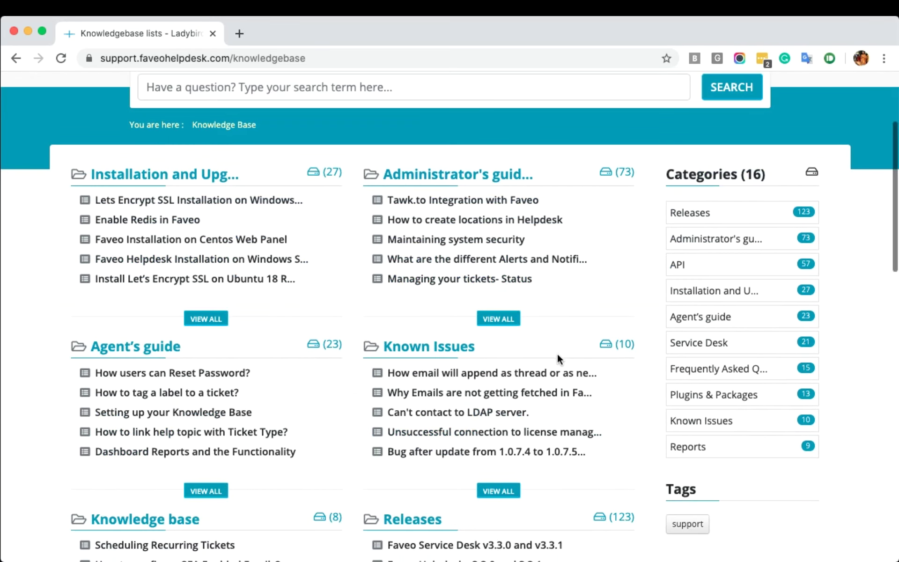
Open the "Tawk.to Integration with Faveo" article, read it through, and return to the Knowledge Base overview.
left_click(482, 209)
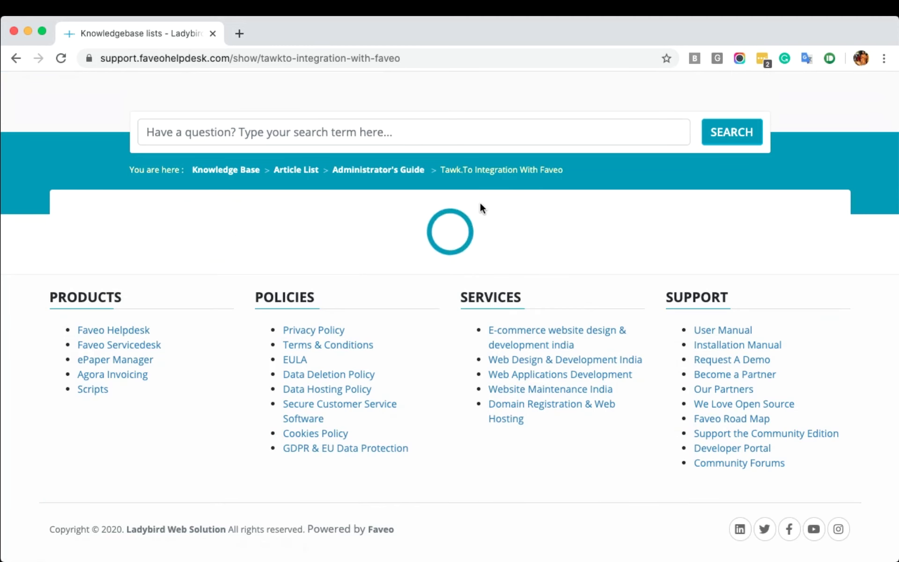
scroll(480, 202, "down", 1)
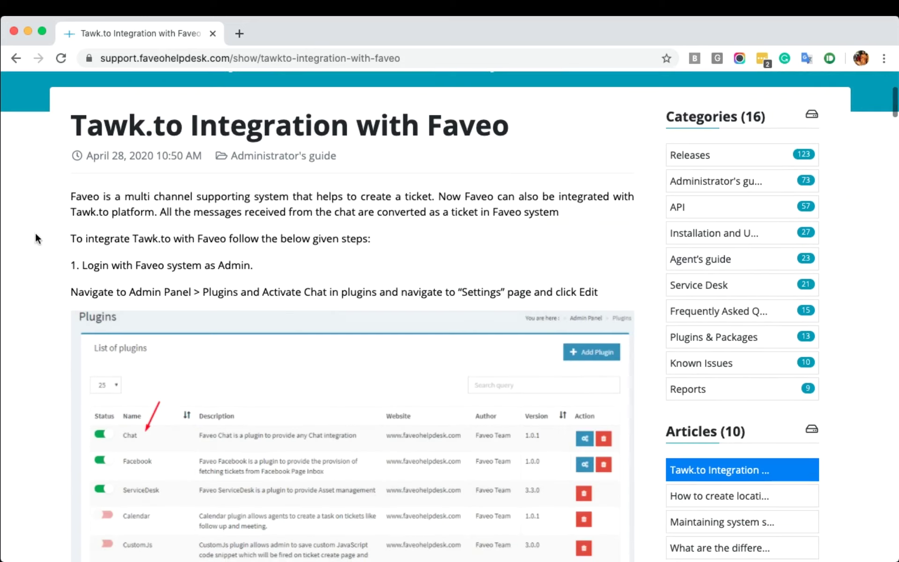
left_click_drag(72, 201, 478, 266)
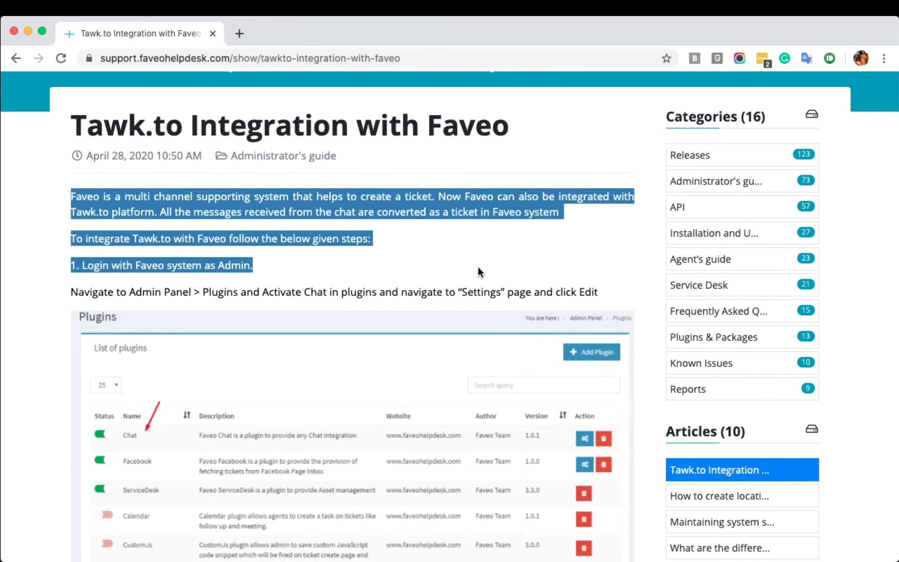
left_click(478, 265)
scroll(477, 266, "down", 5)
scroll(478, 266, "down", 10)
scroll(478, 266, "down", 5)
scroll(478, 266, "up", 20)
left_click(570, 369)
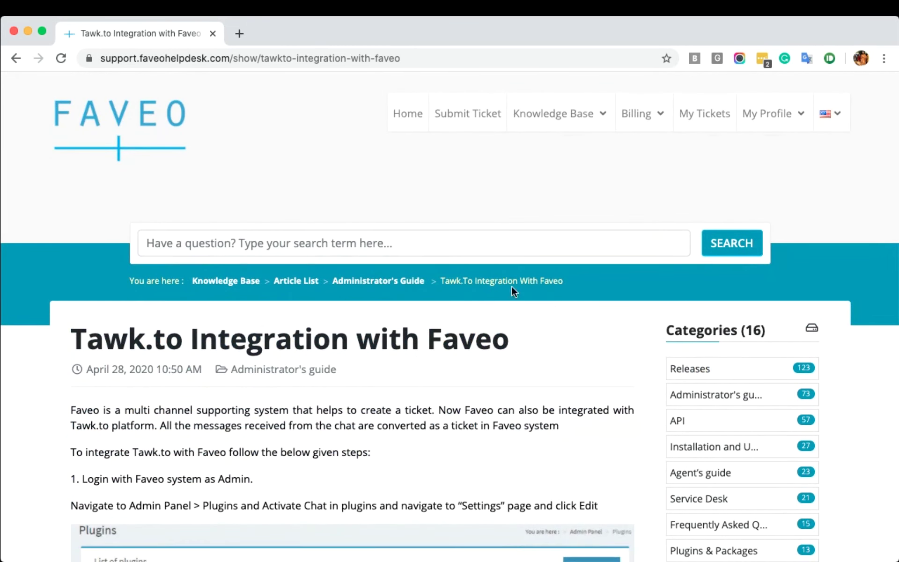
left_click(547, 118)
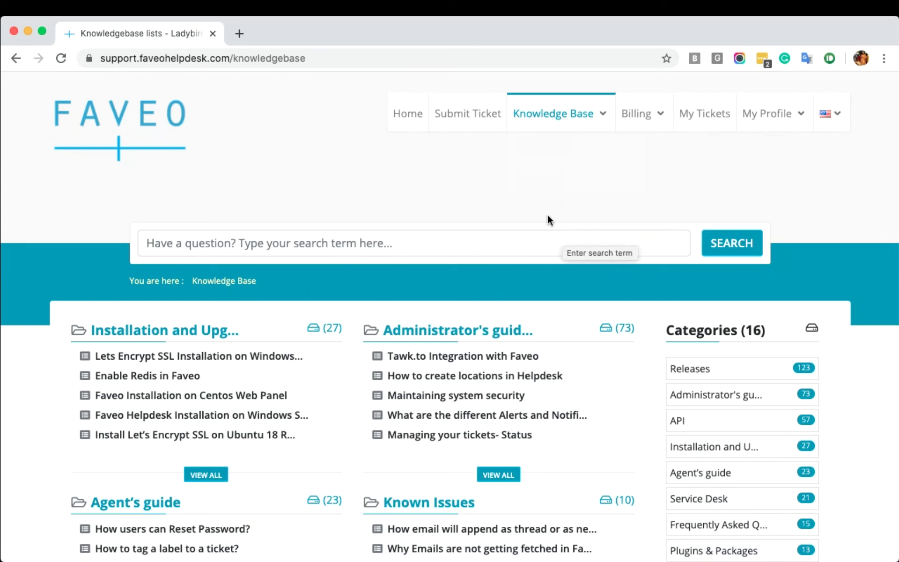
mouse_move(516, 115)
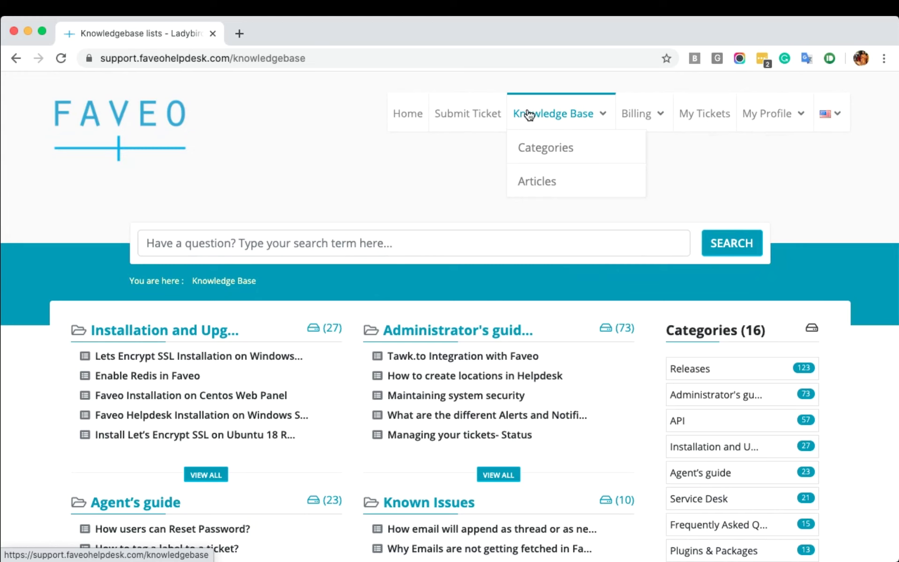
Open the Submit Ticket page and review the form's fields from company name to description.
left_click(460, 114)
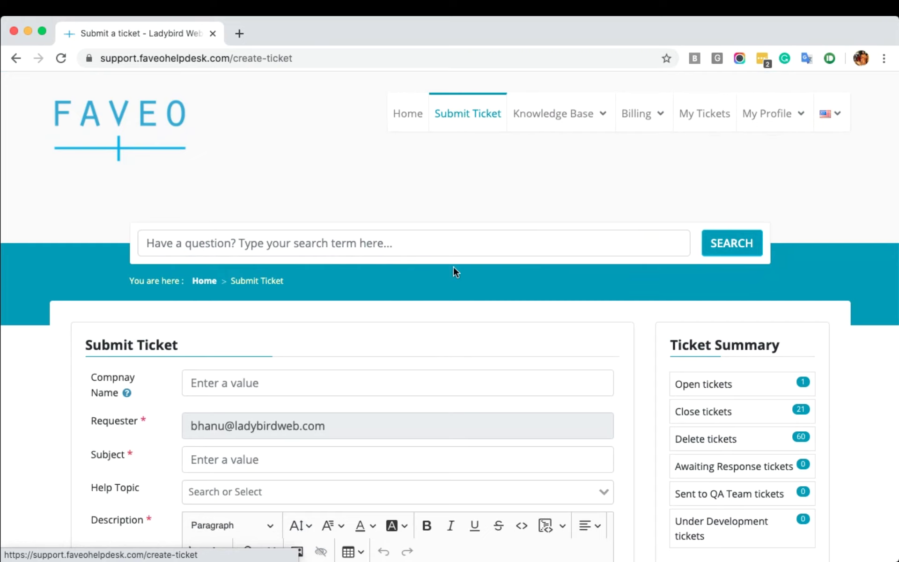
scroll(453, 266, "down", 4)
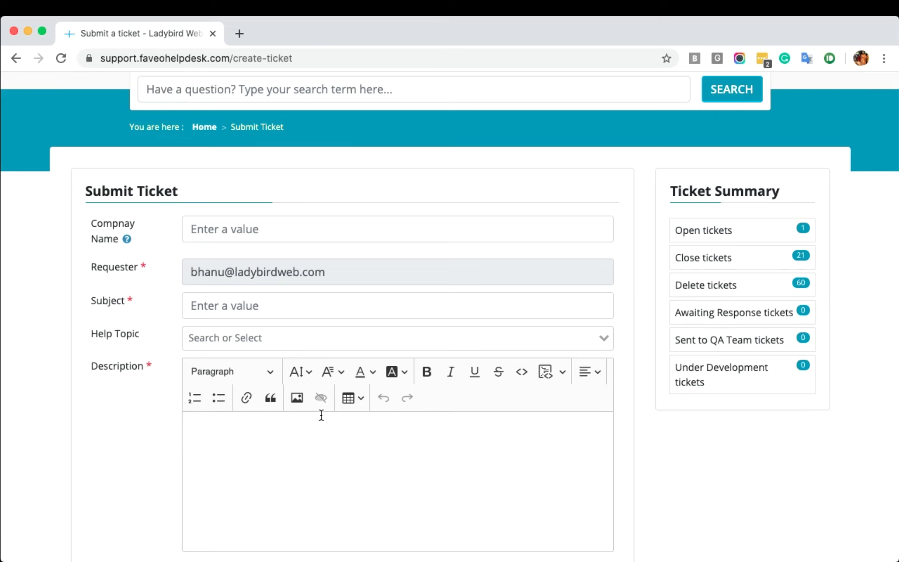
scroll(461, 371, "down", 4)
scroll(463, 370, "up", 4)
scroll(463, 371, "up", 1)
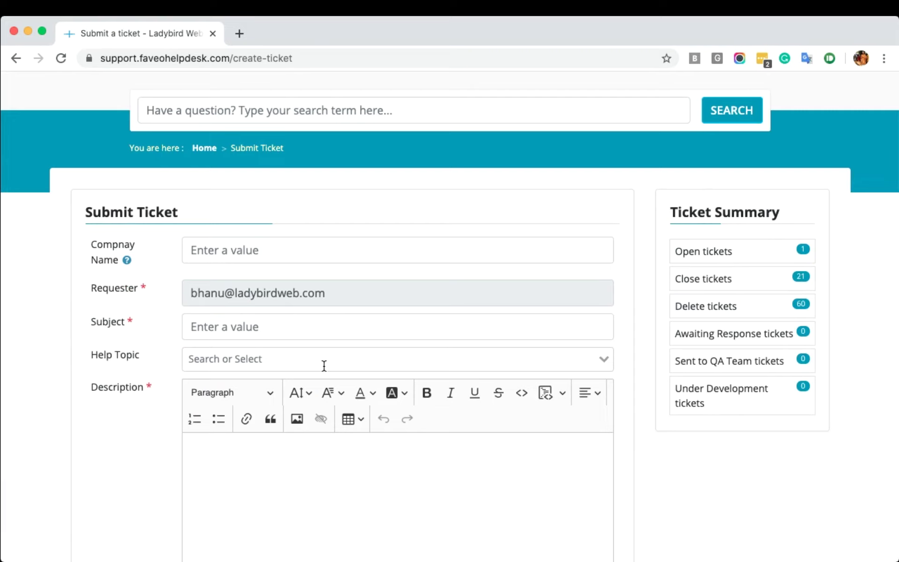
scroll(324, 365, "down", 5)
scroll(415, 319, "up", 2)
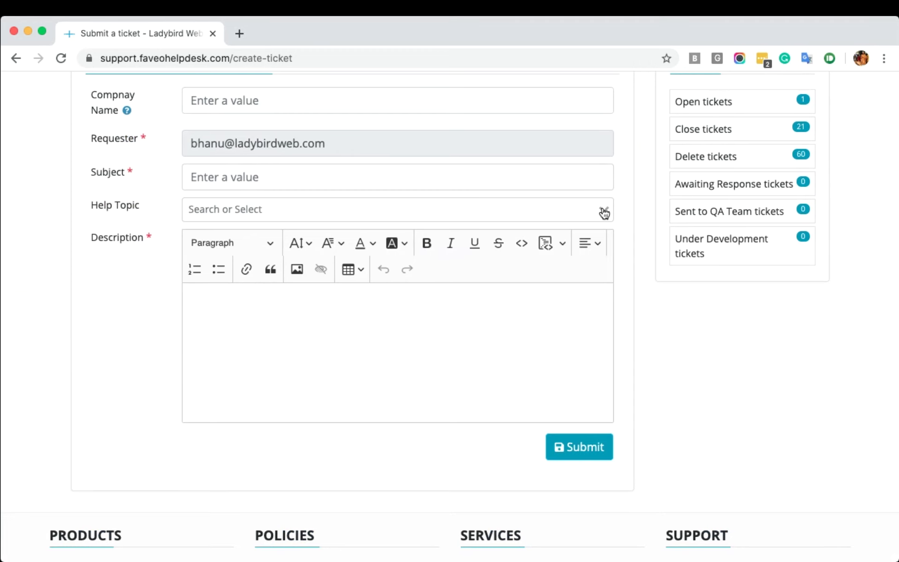
scroll(604, 213, "up", 6)
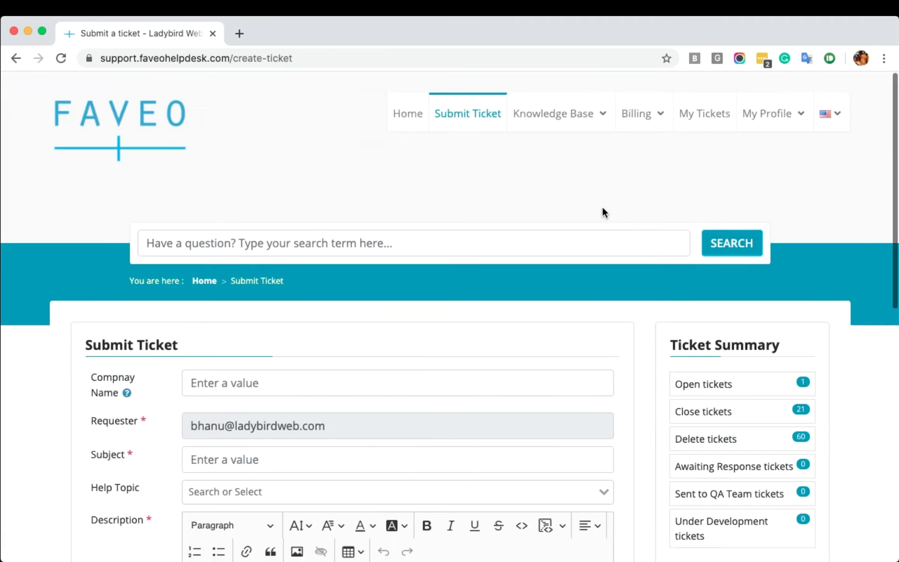
Open My Tickets and look through the list of closed tickets.
left_click(721, 117)
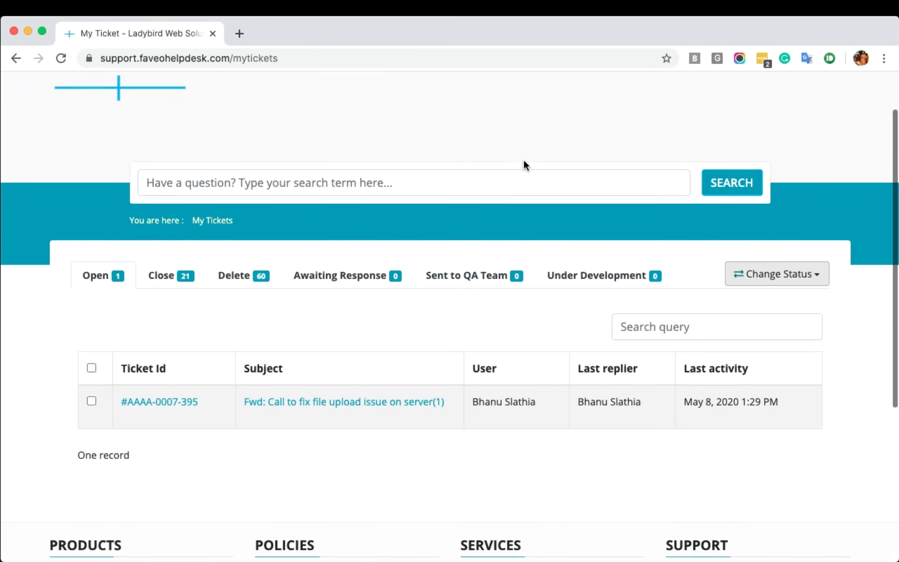
scroll(524, 161, "down", 3)
left_click(161, 237)
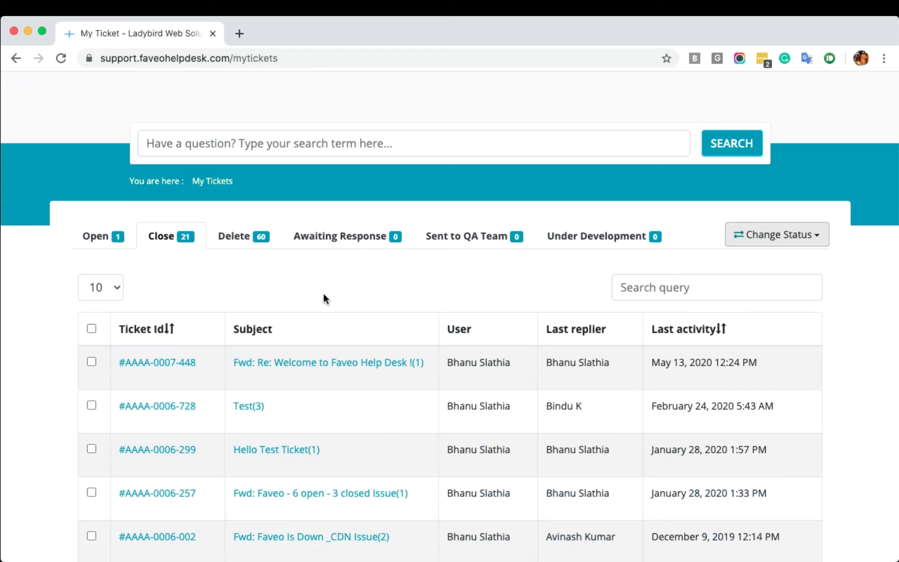
scroll(324, 295, "down", 3)
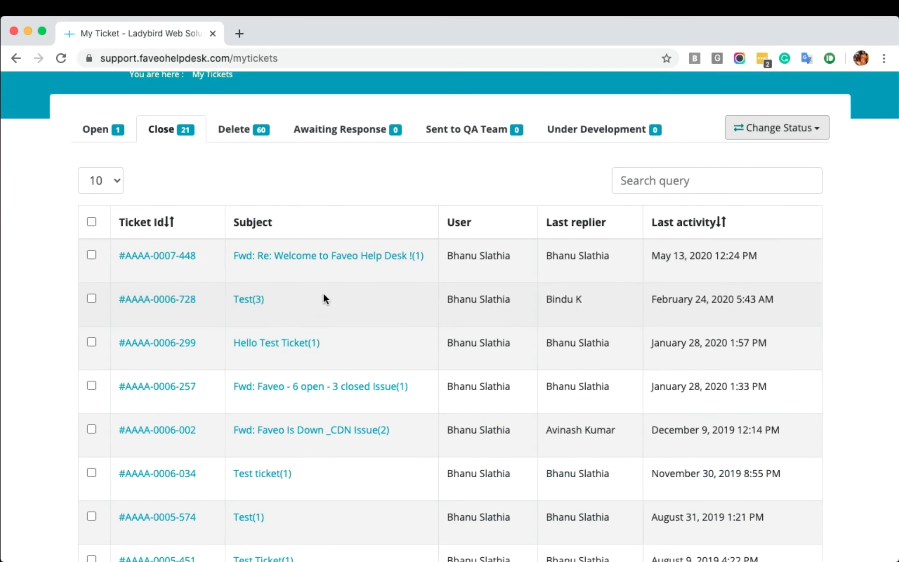
scroll(323, 298, "down", 2)
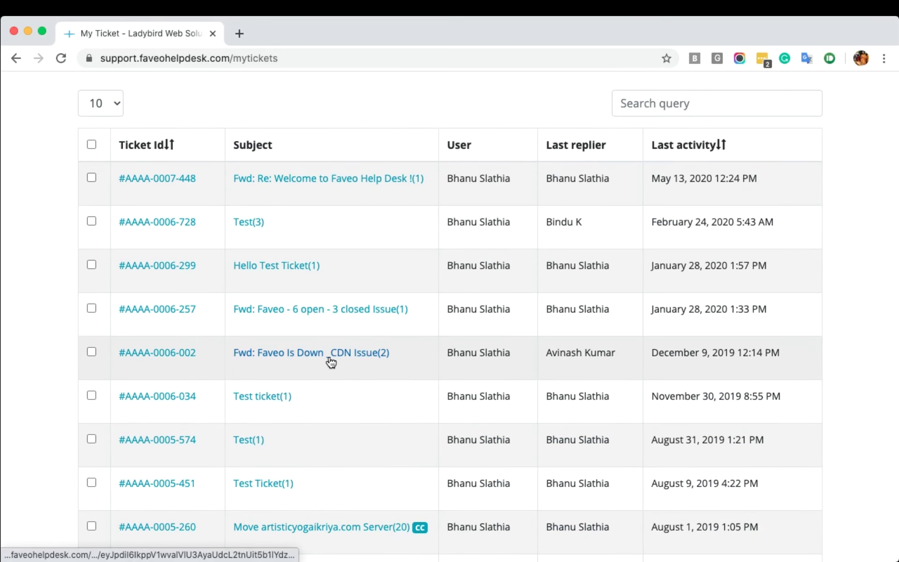
scroll(330, 361, "down", 3)
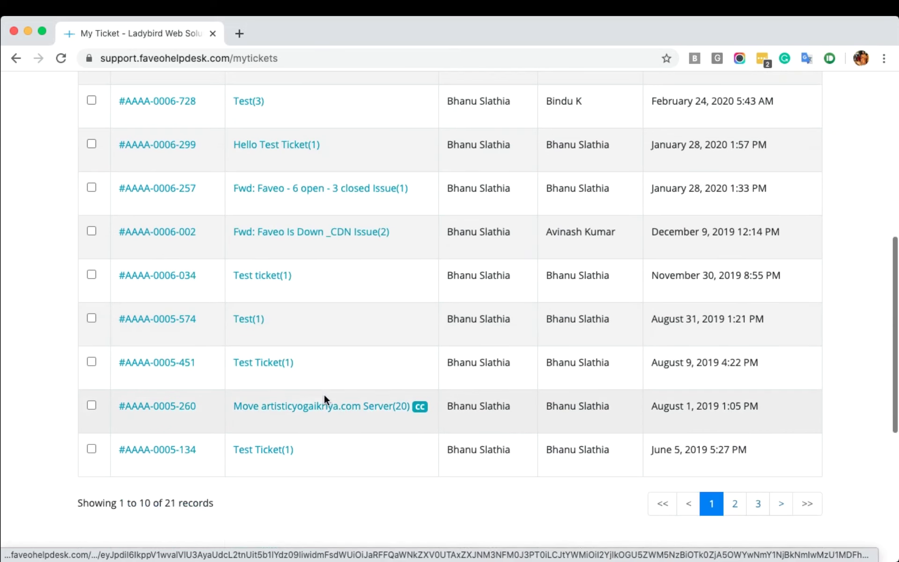
Open the closed ticket "Move artisticyogaikriya.com Server", read its conversation, and place the cursor in the reply editor.
left_click(293, 407)
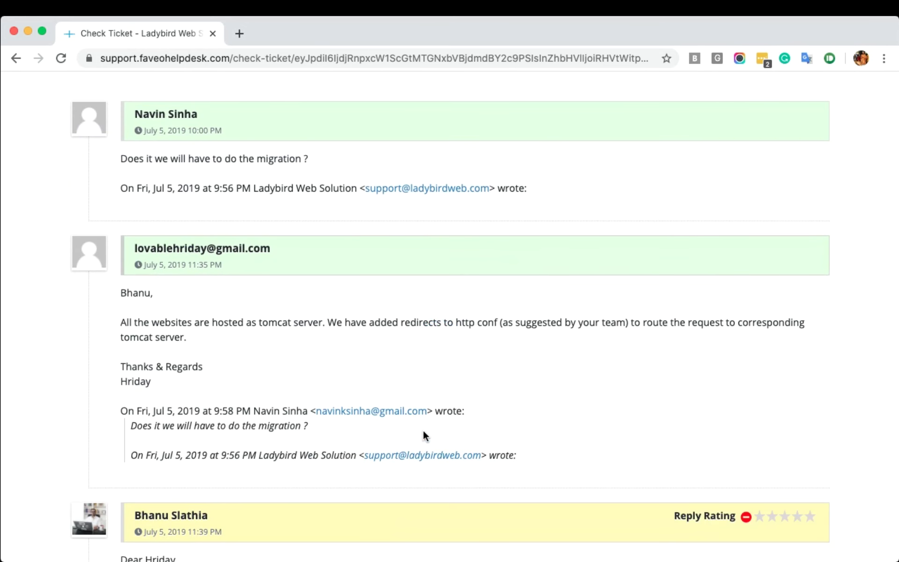
scroll(424, 435, "down", 6)
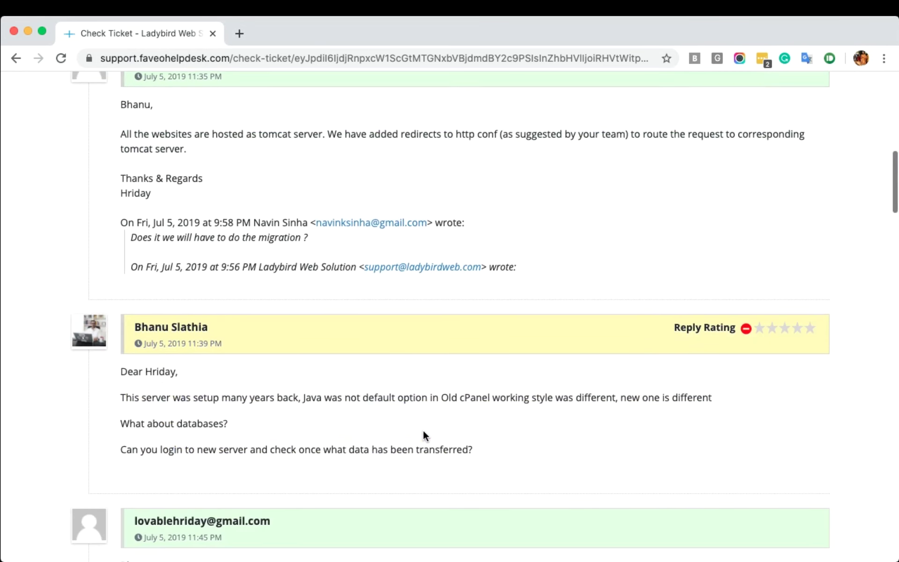
scroll(424, 434, "down", 15)
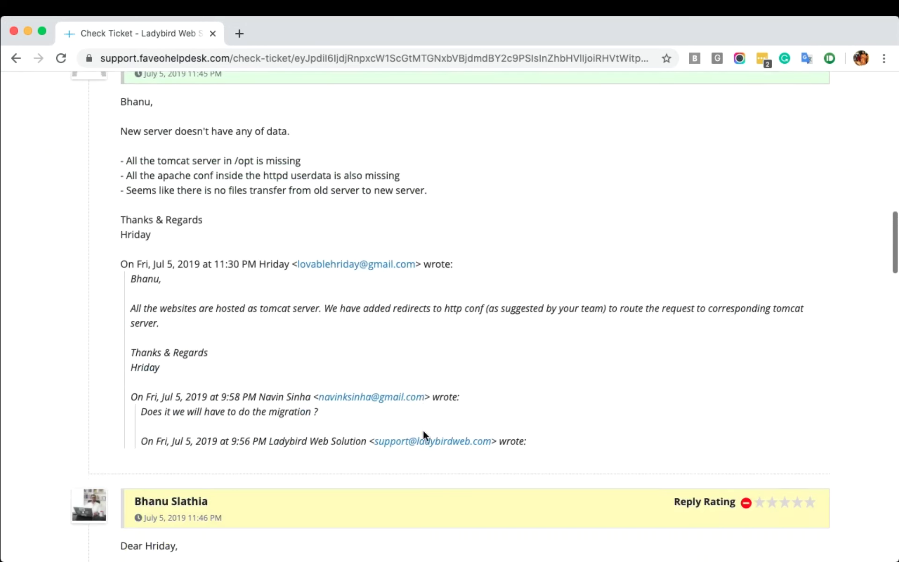
scroll(424, 435, "down", 9)
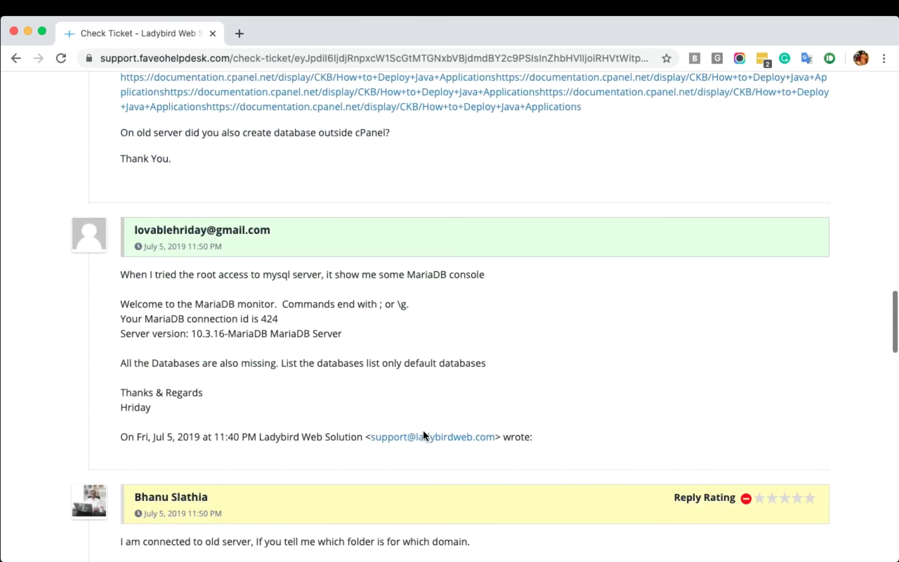
scroll(423, 435, "down", 7)
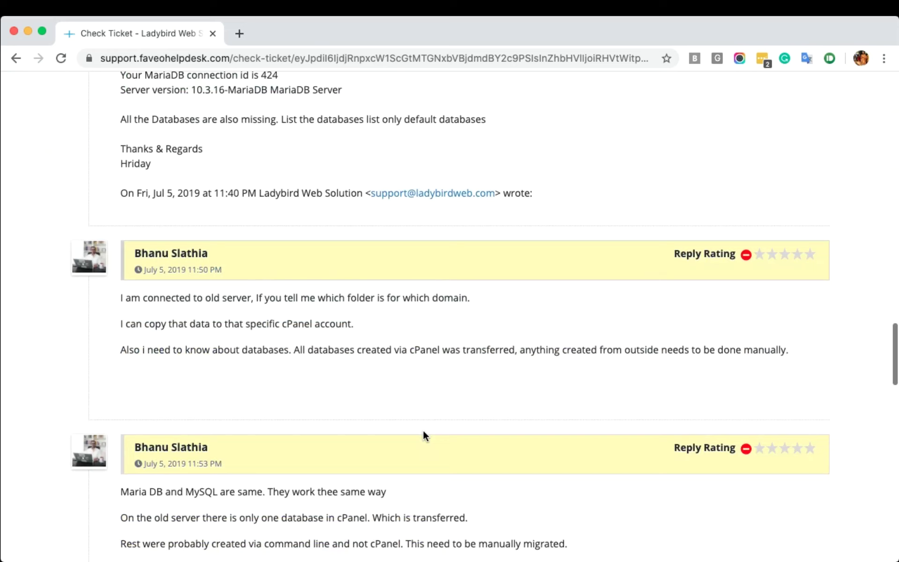
scroll(423, 436, "down", 20)
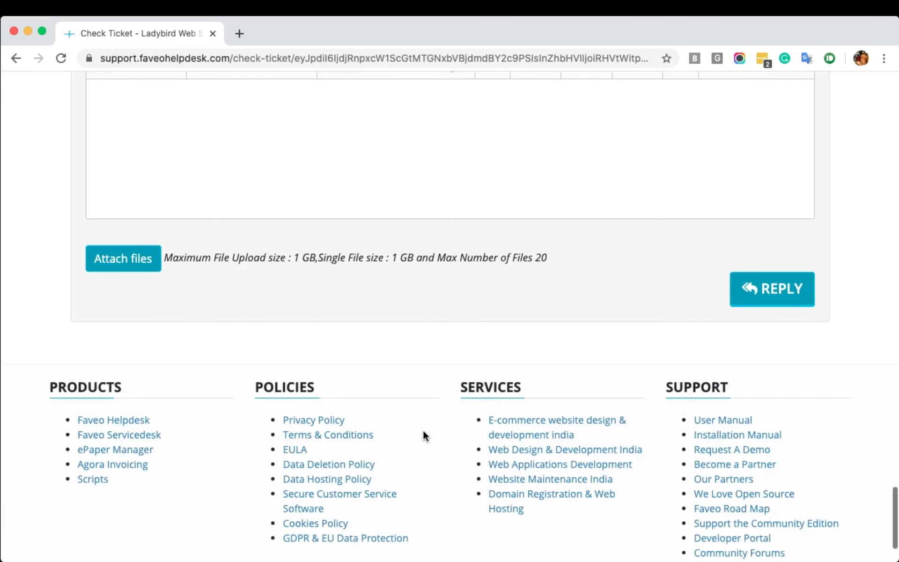
scroll(422, 434, "up", 5)
left_click(346, 385)
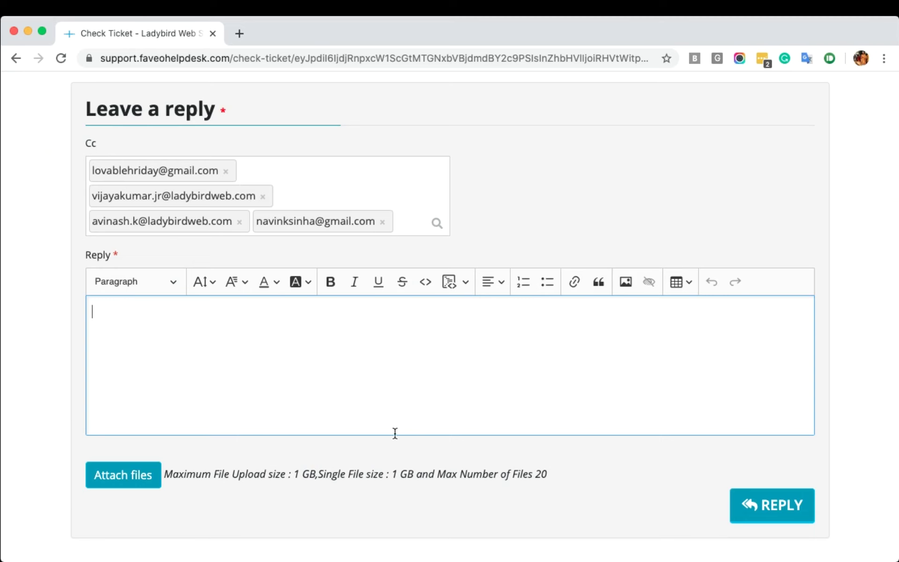
Go back up through the ticket's conversation to its status details and overall satisfaction rating.
scroll(394, 434, "up", 10)
scroll(394, 434, "up", 4)
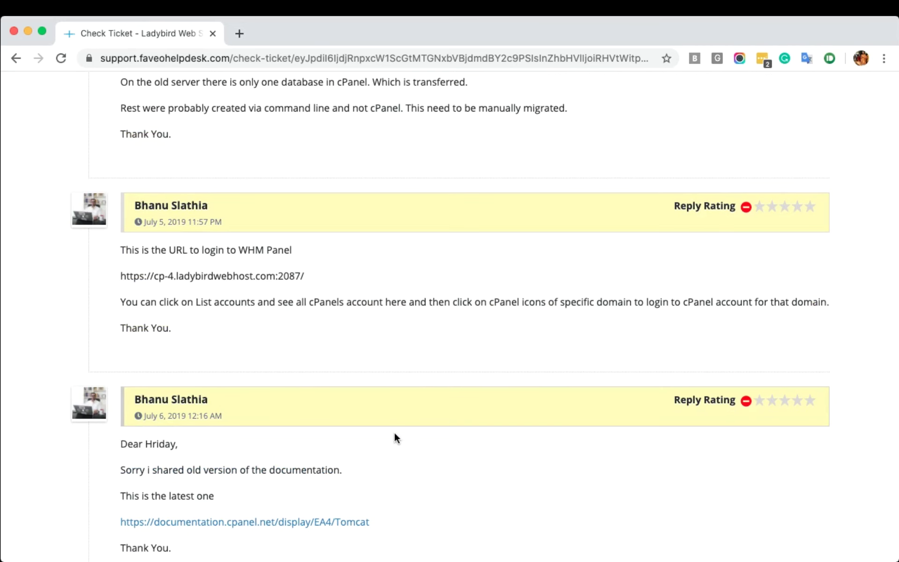
scroll(395, 438, "up", 15)
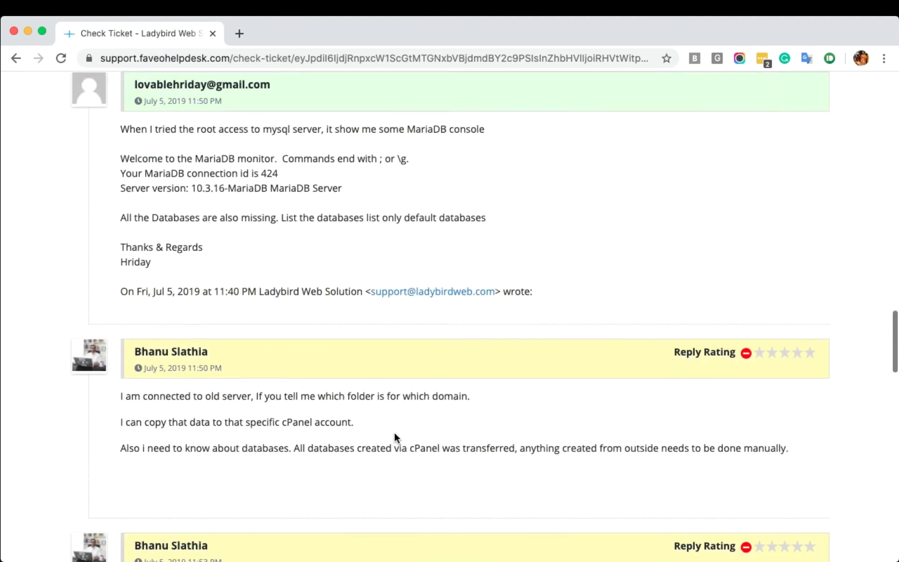
scroll(395, 434, "up", 18)
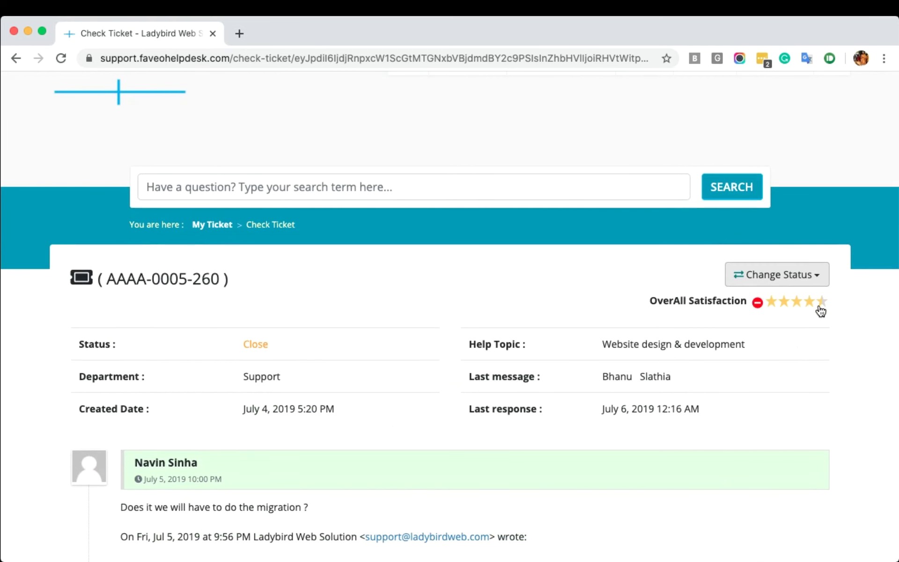
Return from the ticket to the portal's home page and open the agent dashboard in a new browser tab.
left_click(784, 304)
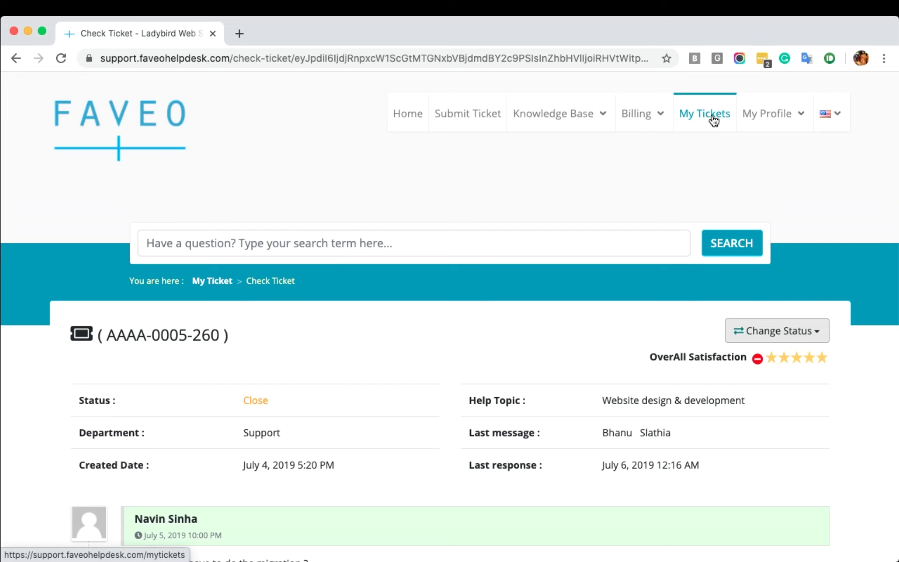
left_click(409, 114)
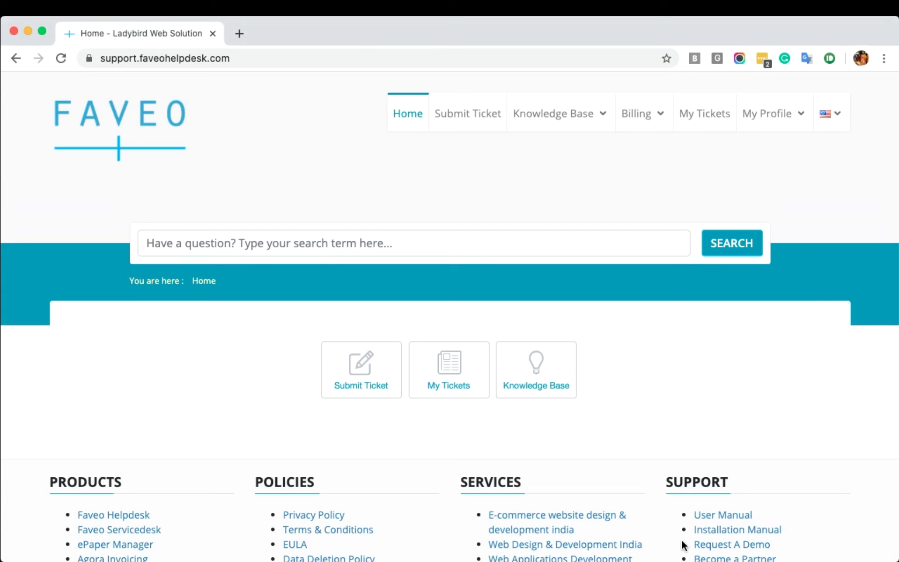
left_click(757, 101)
right_click(816, 256)
left_click(807, 258)
left_click(283, 33)
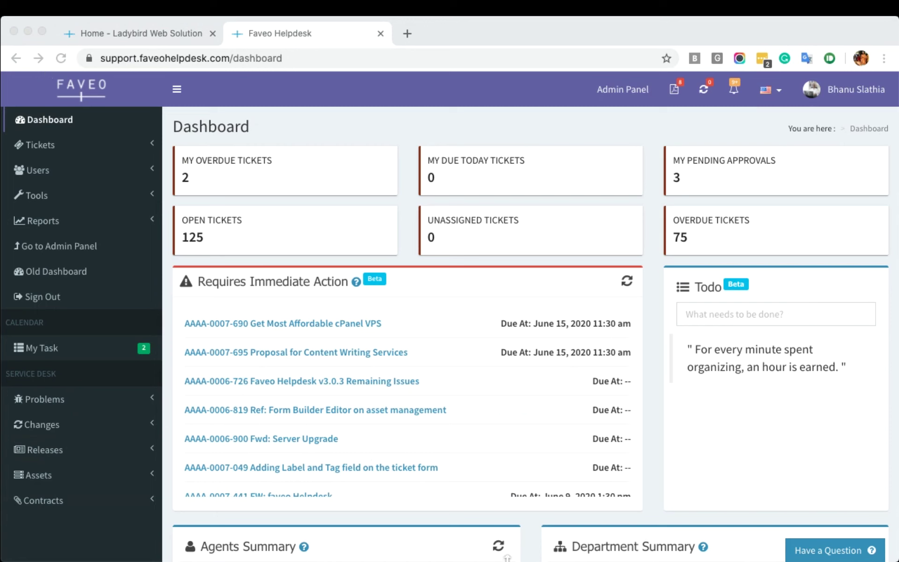
left_click(670, 538)
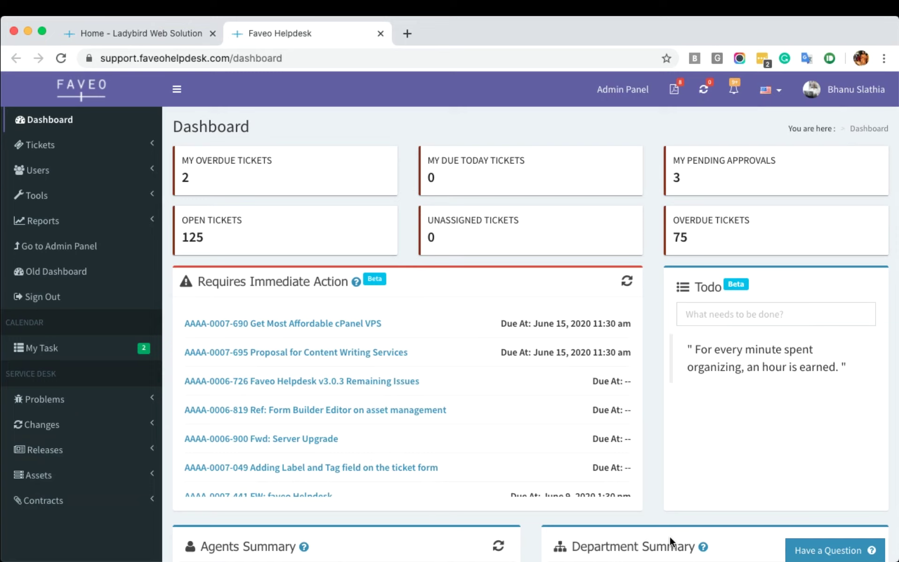
Look over the agent dashboard's widgets, including the agents and department summaries, recent activities, performance scores and system summary.
scroll(121, 241, "up", 5)
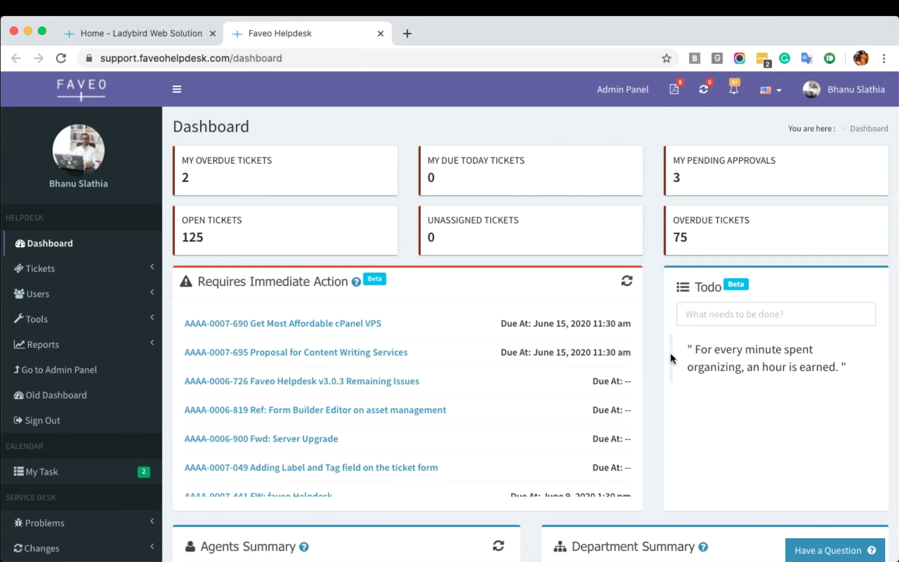
scroll(649, 281, "down", 6)
scroll(652, 286, "down", 5)
scroll(530, 267, "down", 3)
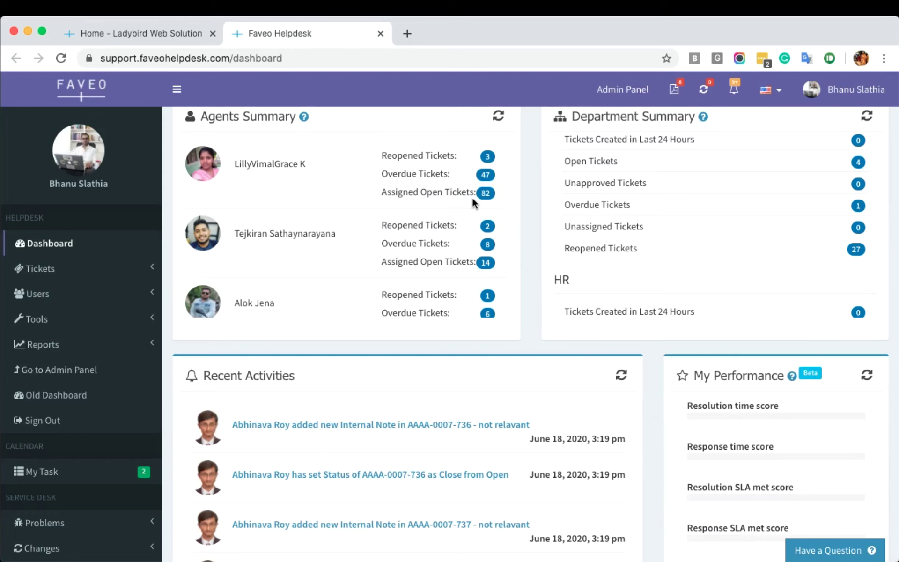
scroll(472, 198, "down", 3)
scroll(472, 197, "up", 3)
scroll(472, 198, "up", 3)
scroll(541, 316, "down", 10)
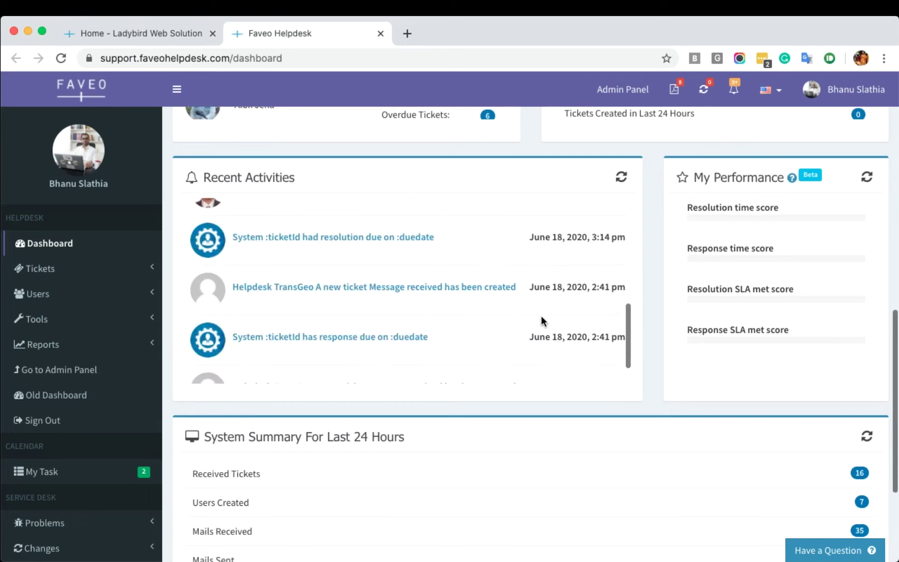
scroll(541, 315, "down", 3)
scroll(455, 423, "up", 10)
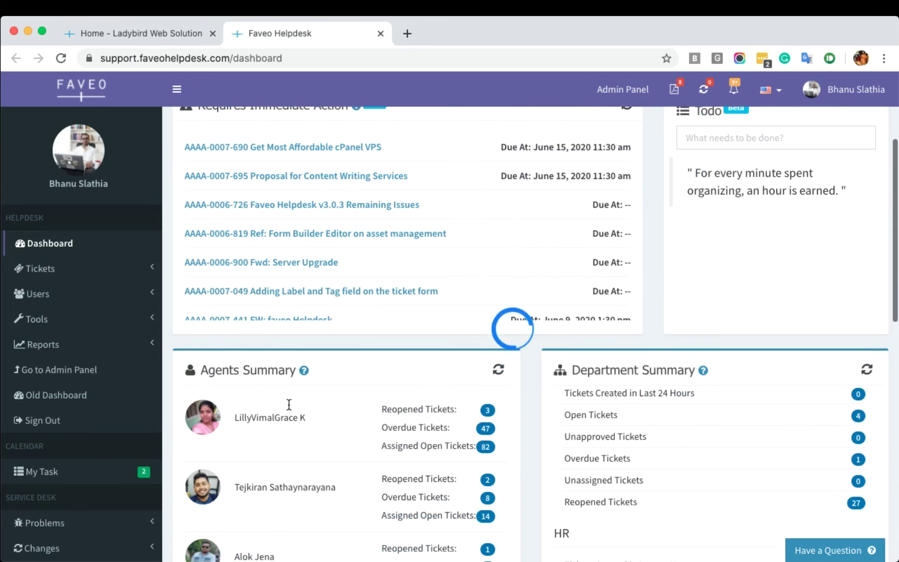
Open the agent ticket Inbox and look through its first page of tickets and the page navigation.
left_click(51, 279)
left_click(57, 325)
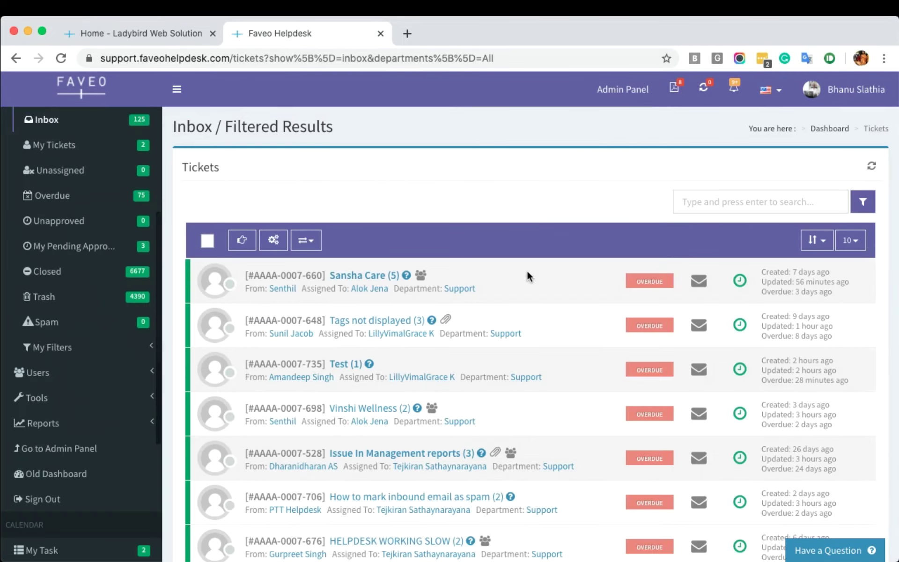
scroll(527, 274, "down", 6)
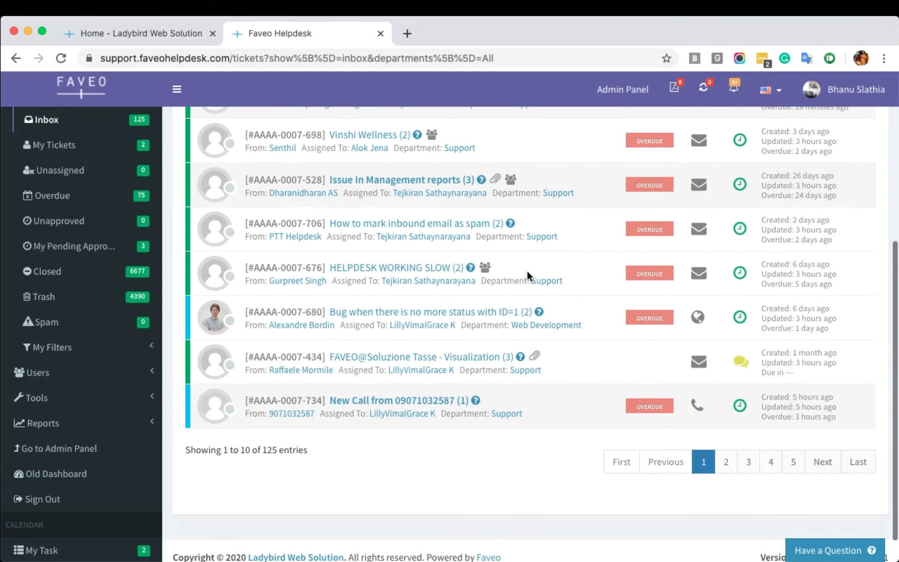
scroll(527, 274, "up", 6)
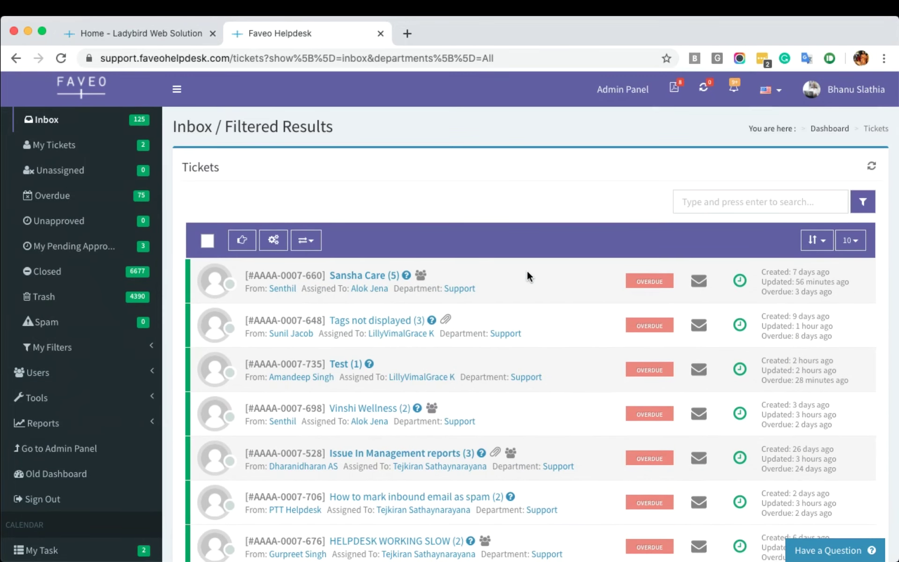
scroll(189, 348, "down", 3)
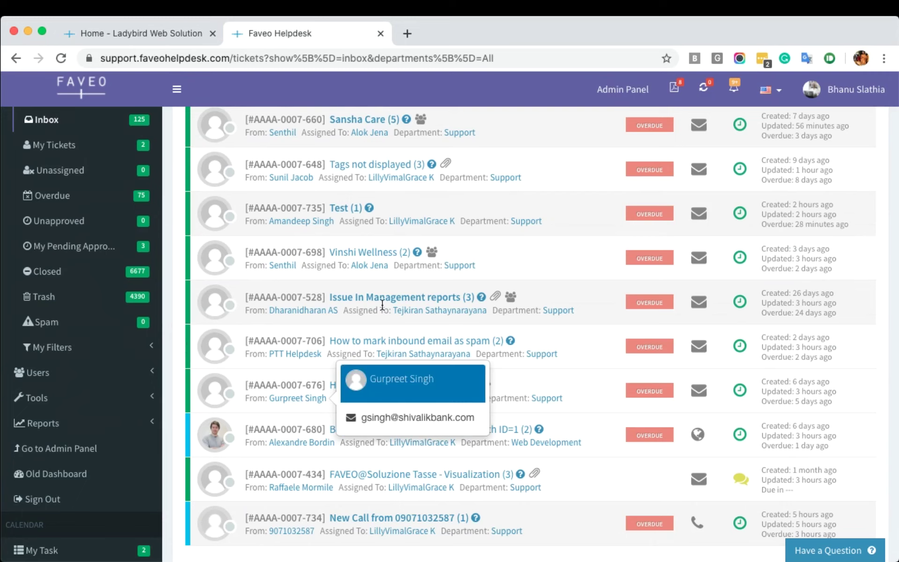
scroll(247, 286, "up", 3)
Examine the ticket rows' details, including ticket ID, requester, assigned agent, overdue label, source and dates.
left_click_drag(239, 273, 327, 278)
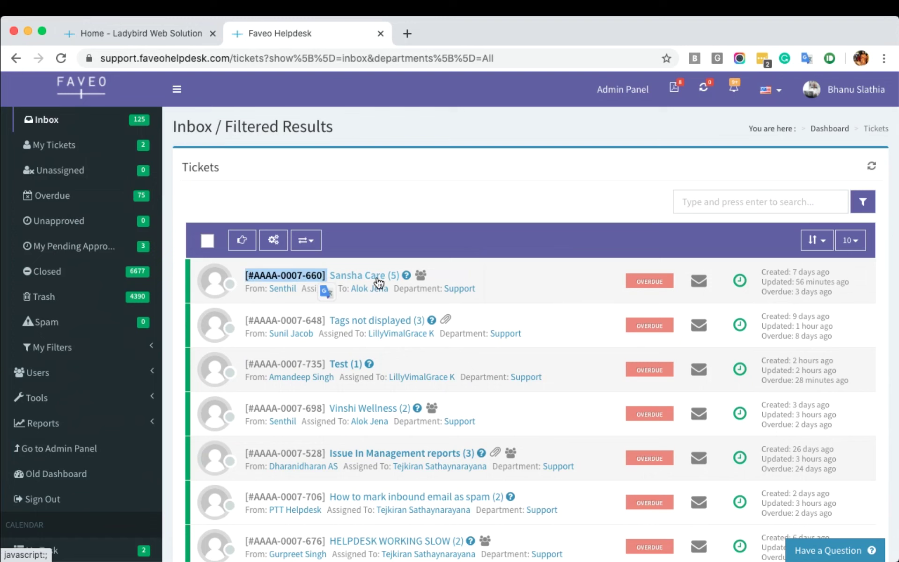
left_click(240, 299)
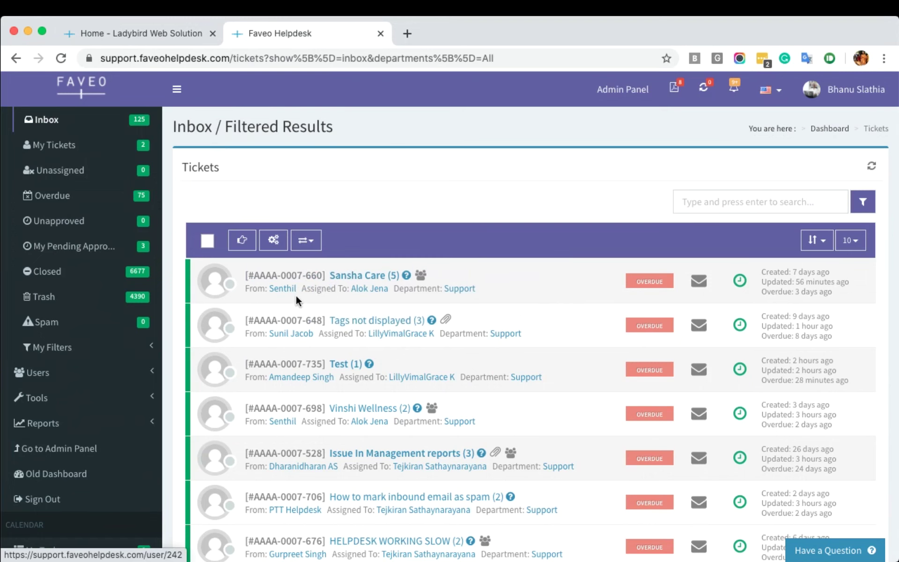
mouse_move(287, 296)
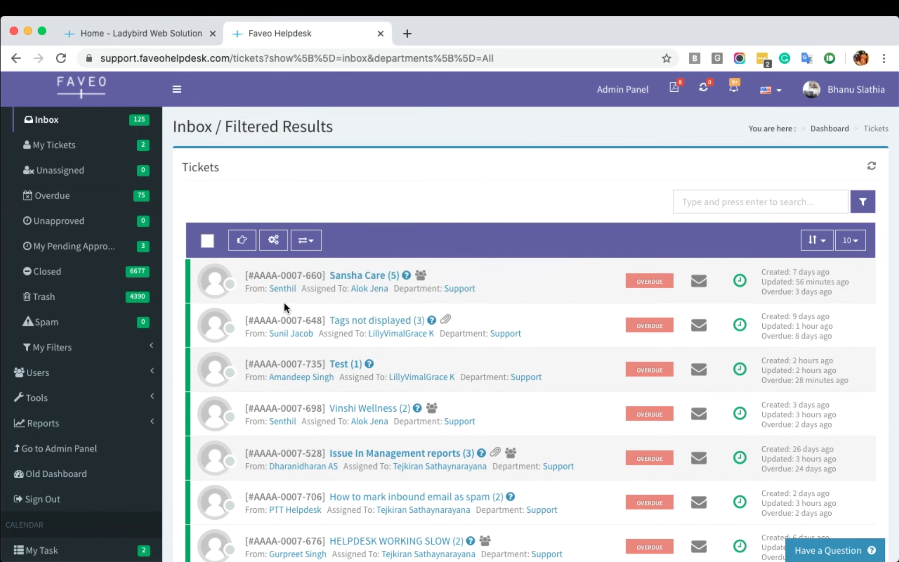
mouse_move(383, 292)
scroll(636, 311, "down", 5)
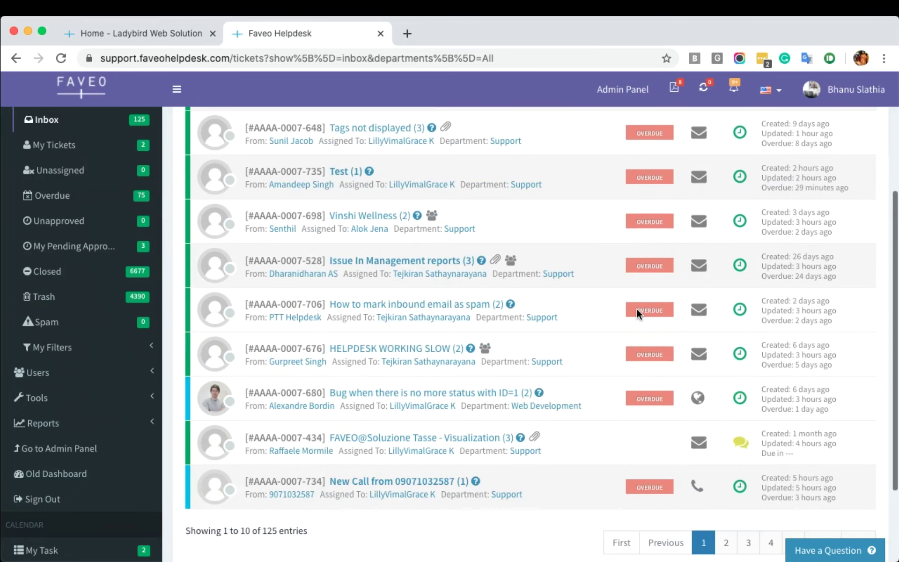
scroll(636, 311, "up", 2)
scroll(654, 409, "up", 3)
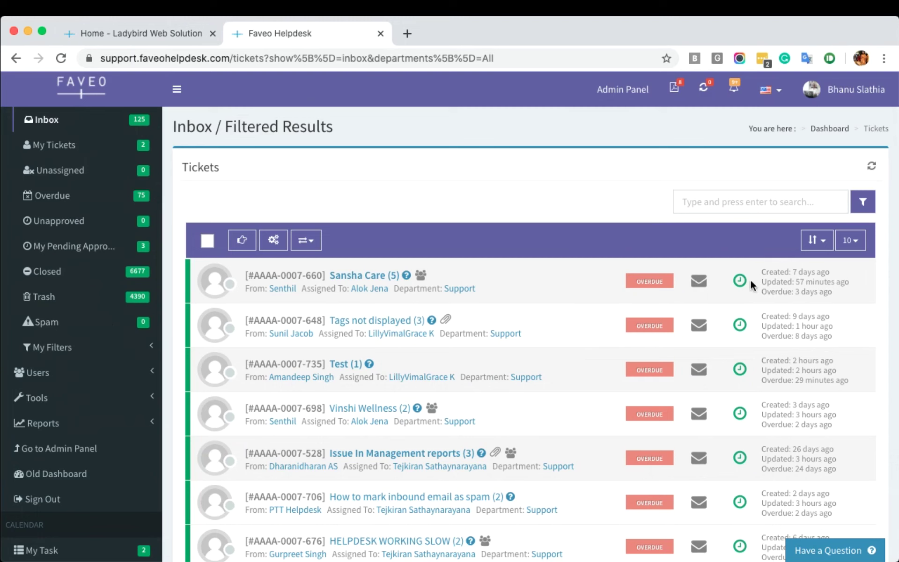
Show the Inbox search field and ticket filter form, review the available filter fields, and close the form.
left_click(752, 207)
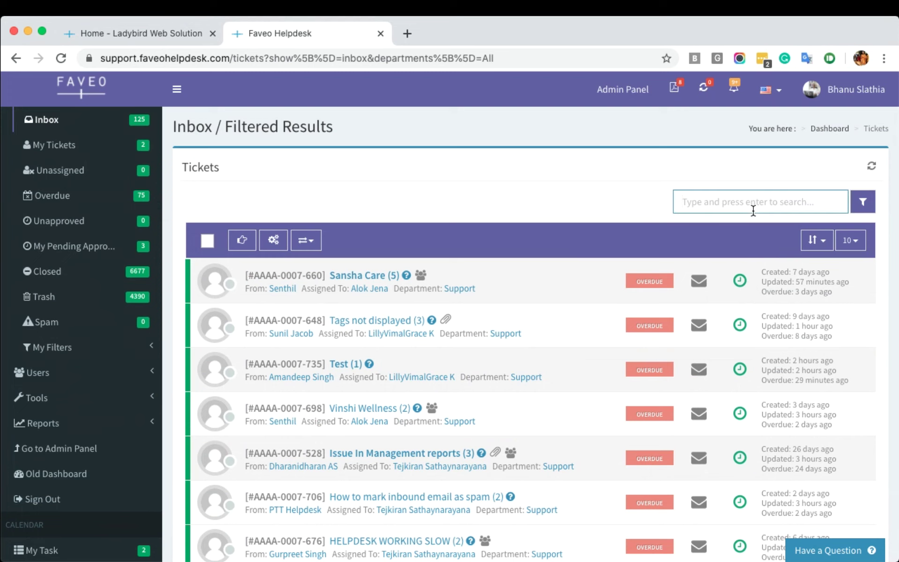
left_click(863, 202)
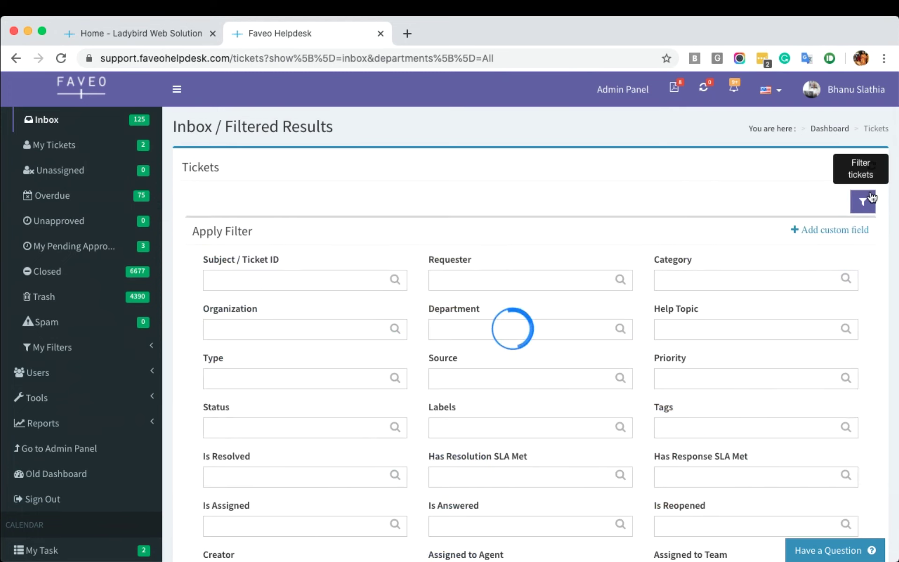
scroll(890, 280, "down", 5)
scroll(895, 320, "down", 1)
scroll(895, 320, "up", 6)
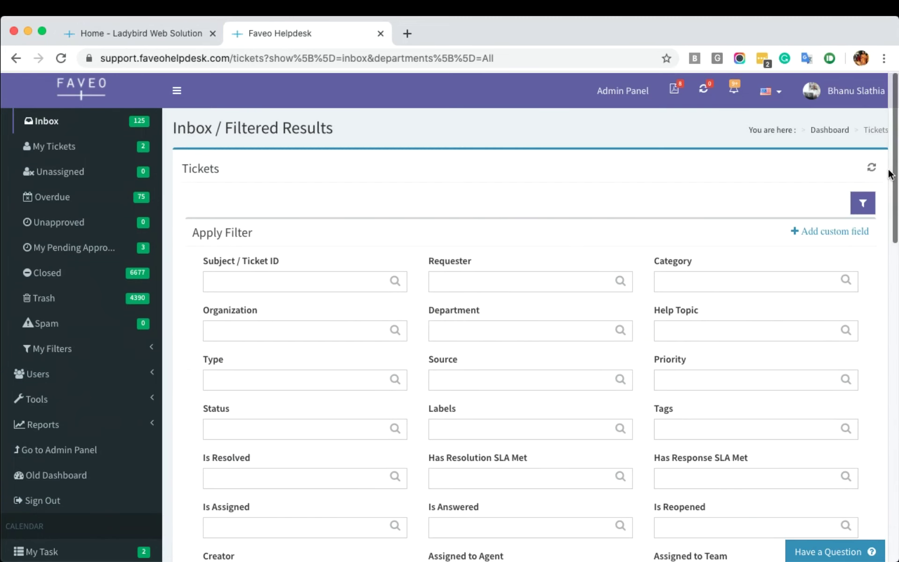
left_click(863, 203)
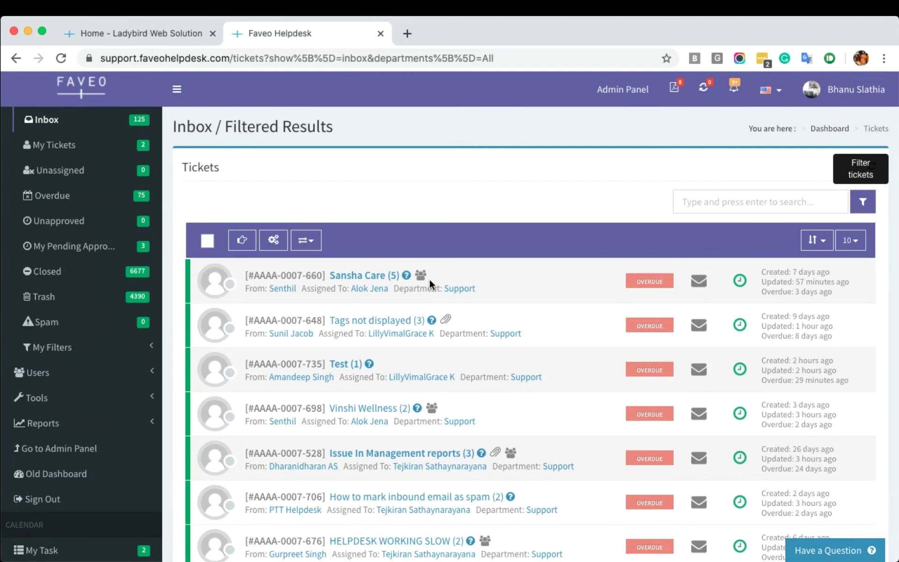
Open the "Sansha Care" ticket and read its details and the full conversation thread.
left_click(373, 280)
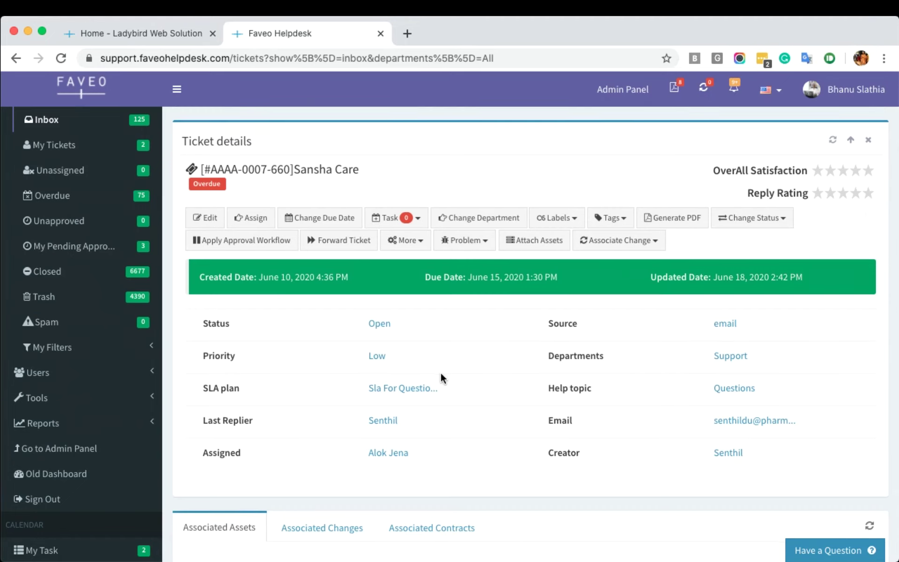
scroll(440, 372, "down", 15)
scroll(440, 372, "up", 3)
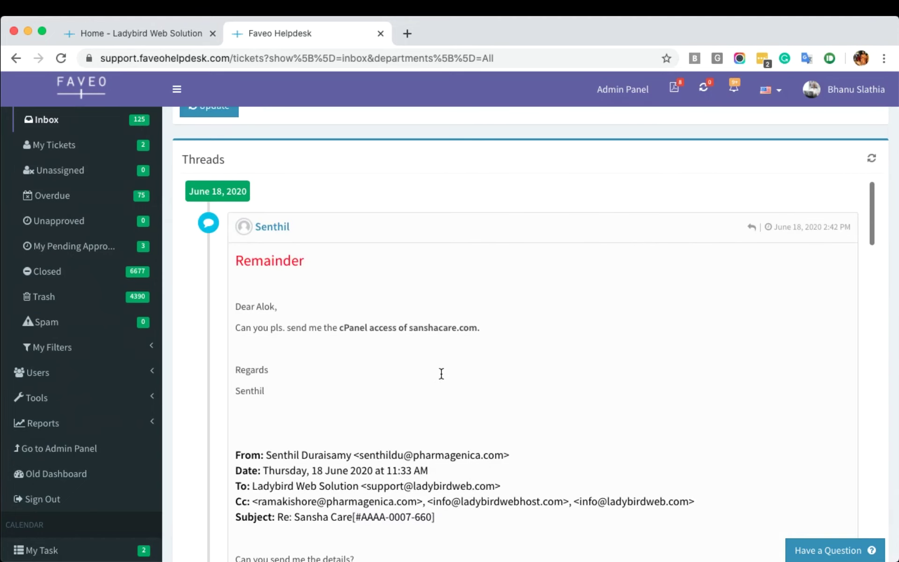
scroll(440, 372, "down", 10)
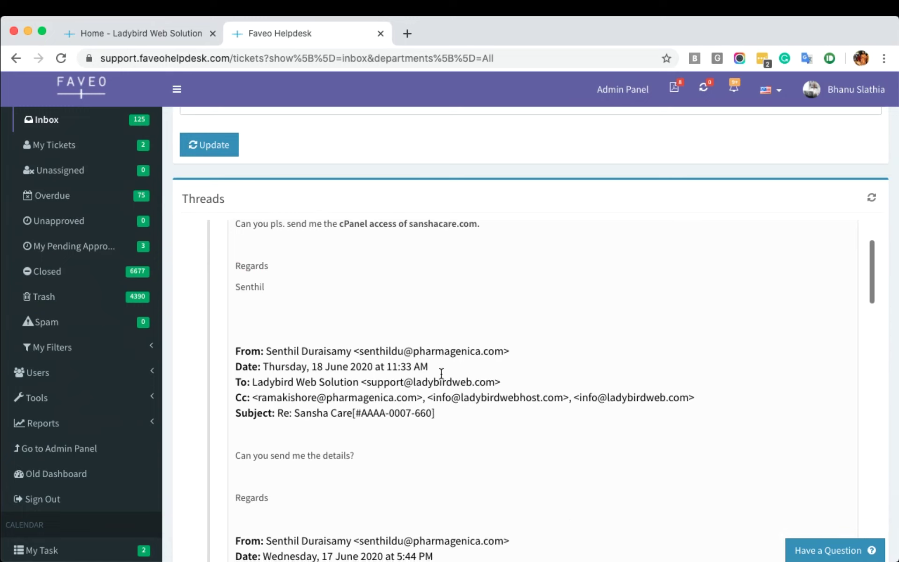
scroll(440, 371, "down", 10)
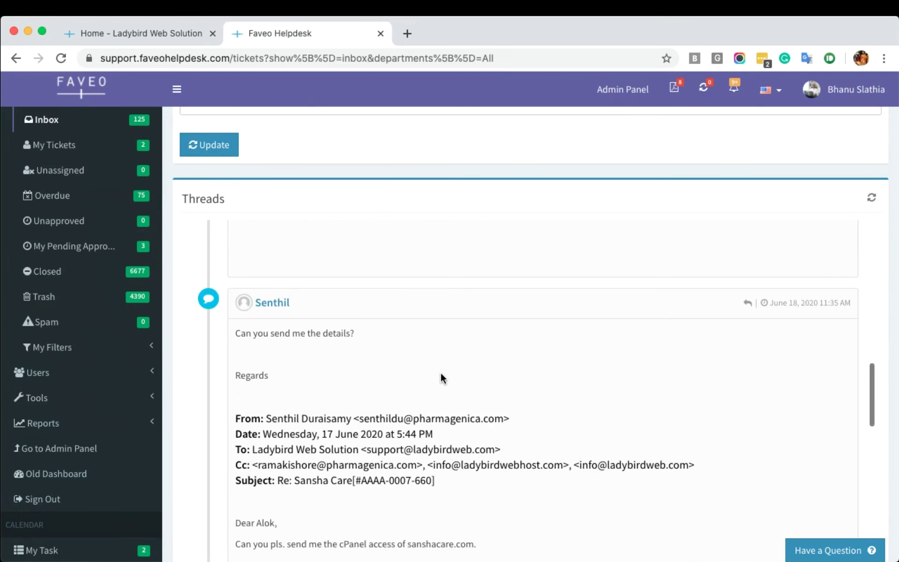
scroll(441, 373, "down", 10)
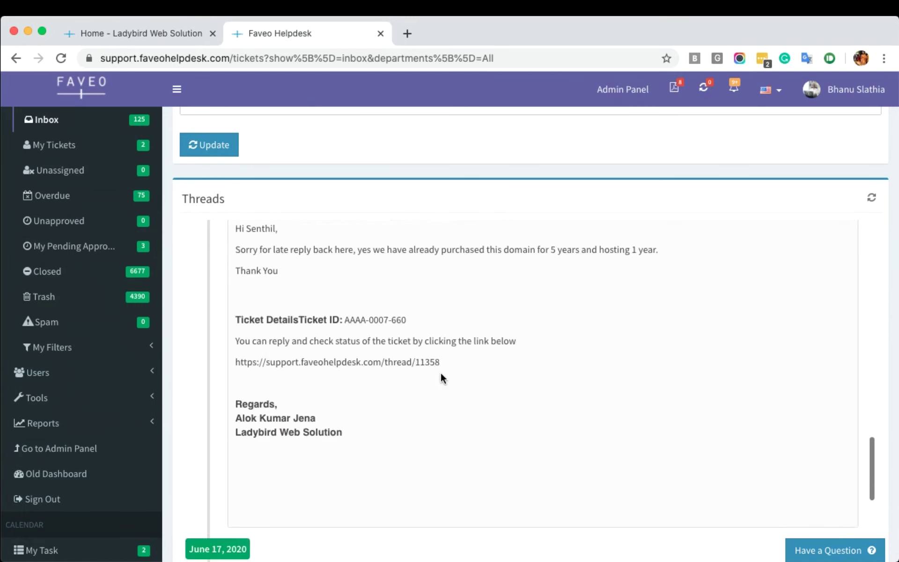
scroll(440, 378, "down", 3)
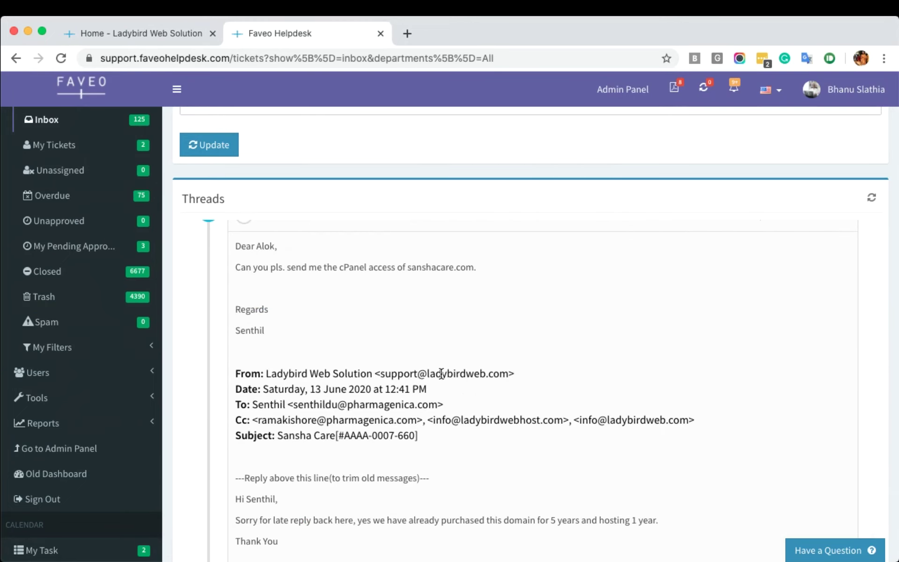
scroll(440, 372, "down", 15)
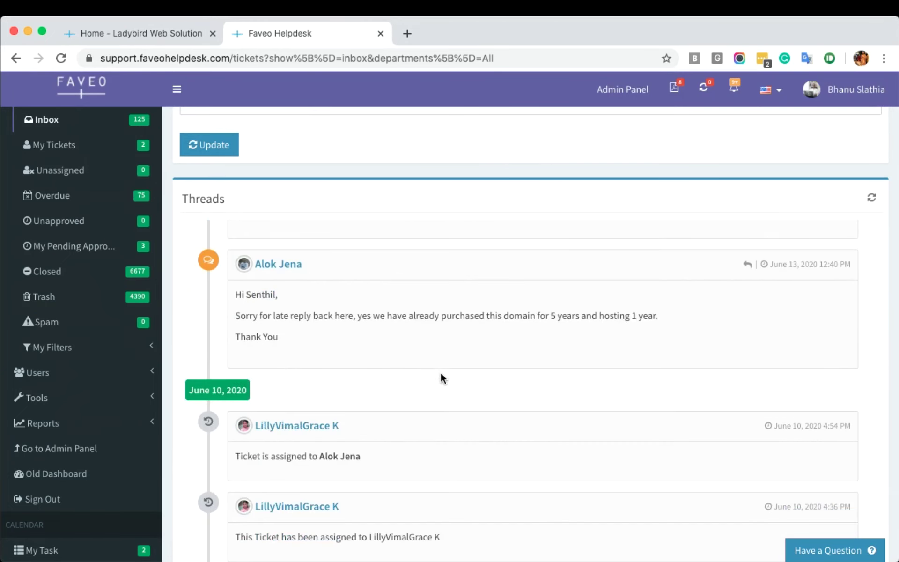
scroll(440, 372, "up", 15)
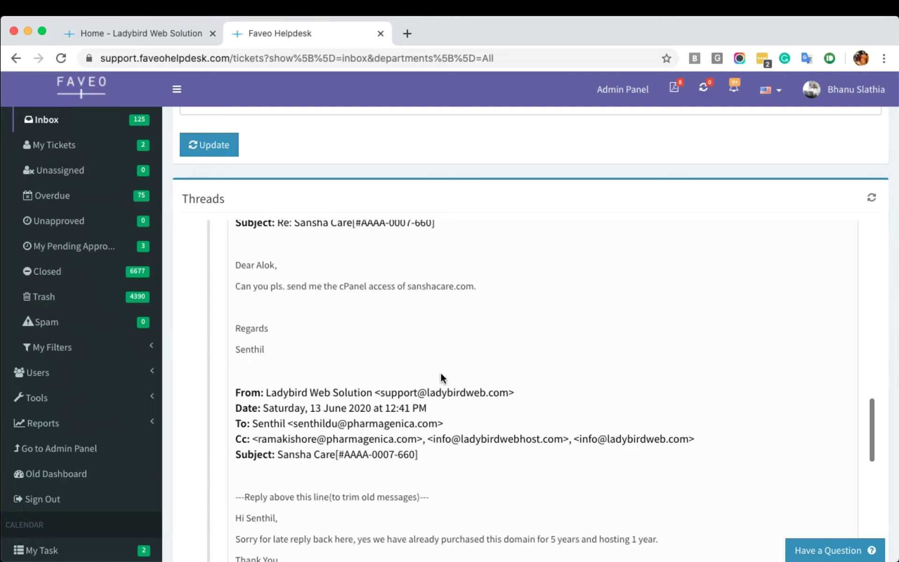
scroll(440, 372, "up", 8)
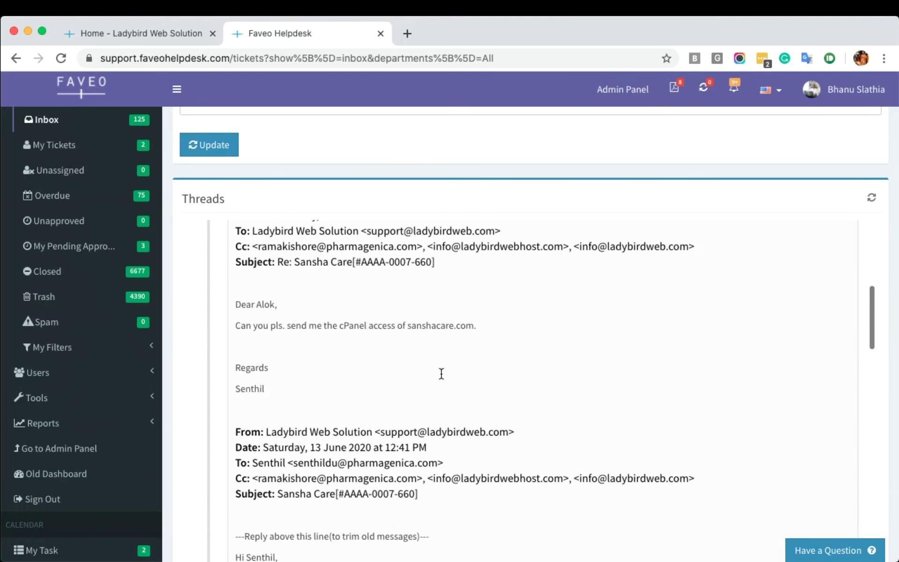
Place the cursor in the ticket's reply description editor and review the reply form's recipient and Cc fields.
scroll(440, 372, "up", 10)
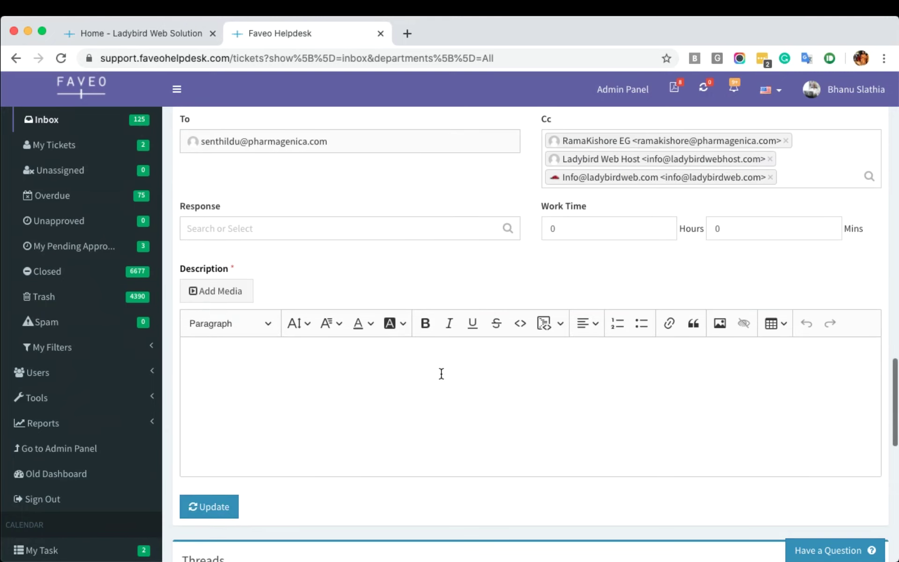
left_click(362, 386)
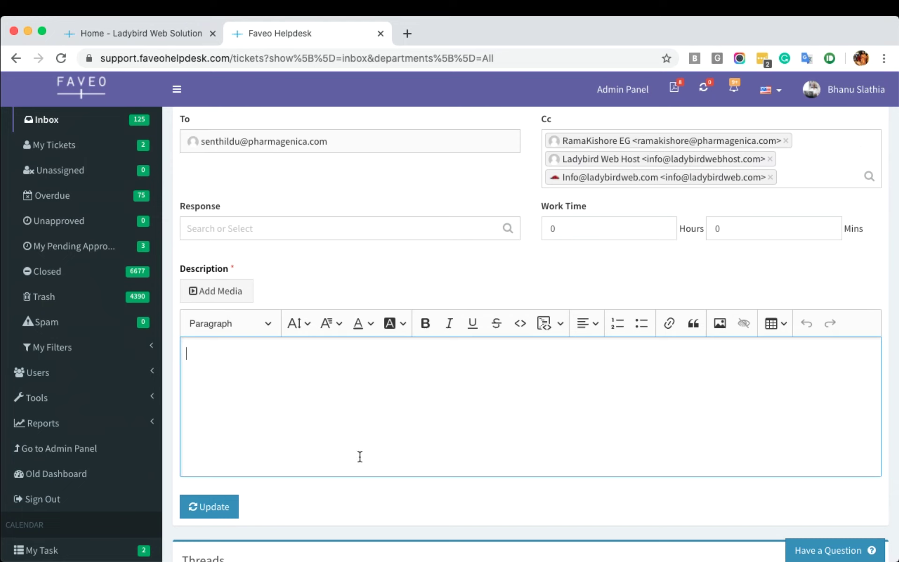
scroll(360, 455, "up", 5)
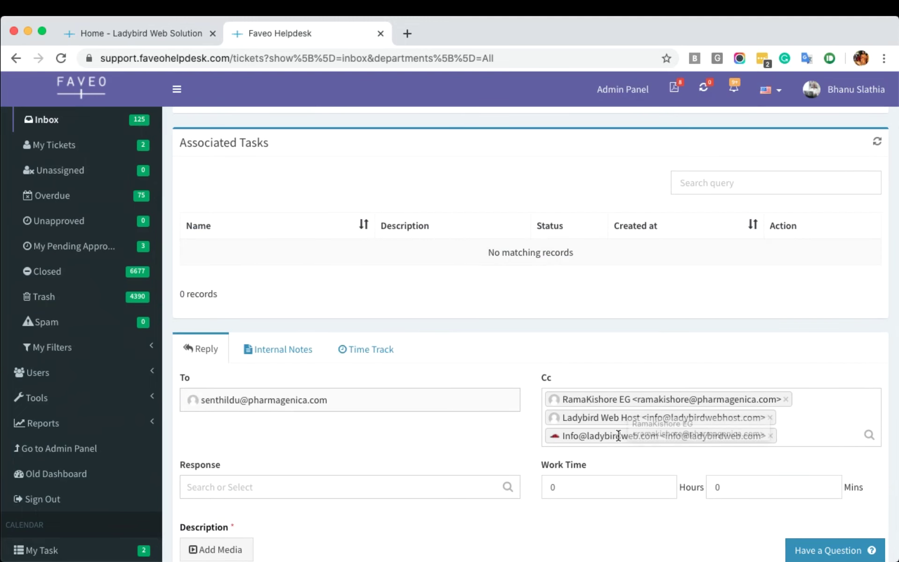
Show the ticket's Internal Notes form and return to the ticket details with their action options.
left_click(281, 344)
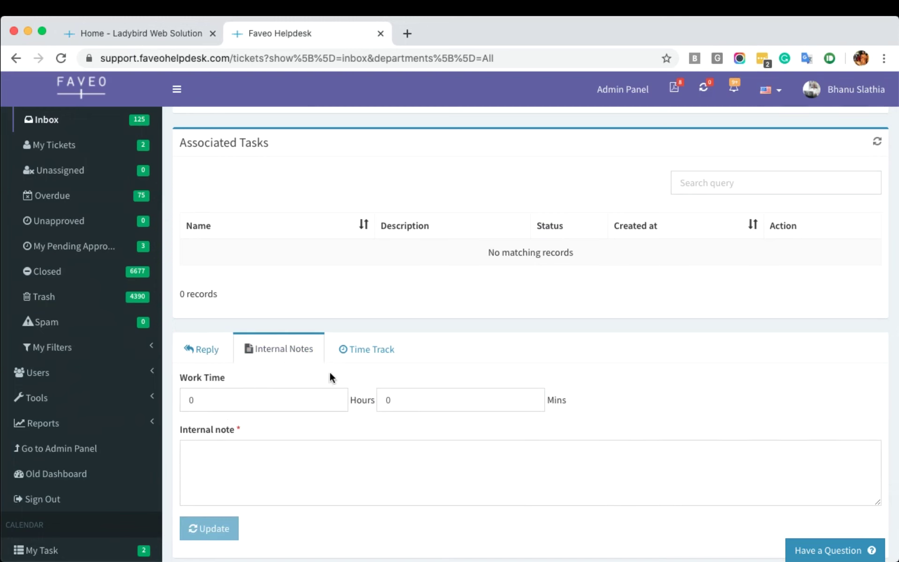
scroll(358, 414, "down", 2)
scroll(358, 414, "up", 6)
scroll(358, 412, "up", 10)
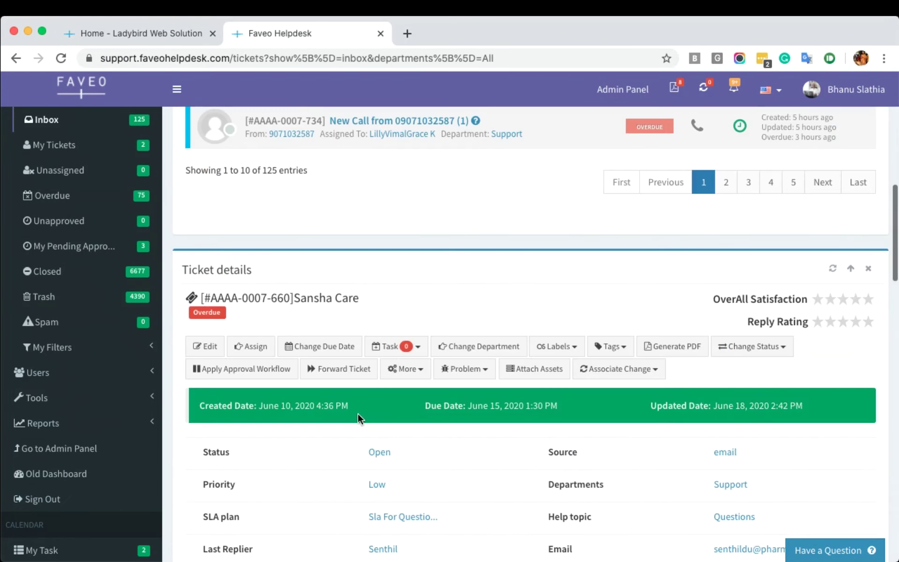
Show the ticket's assignment form with an agent selected and its available status options, closing both without applying a change.
left_click(258, 354)
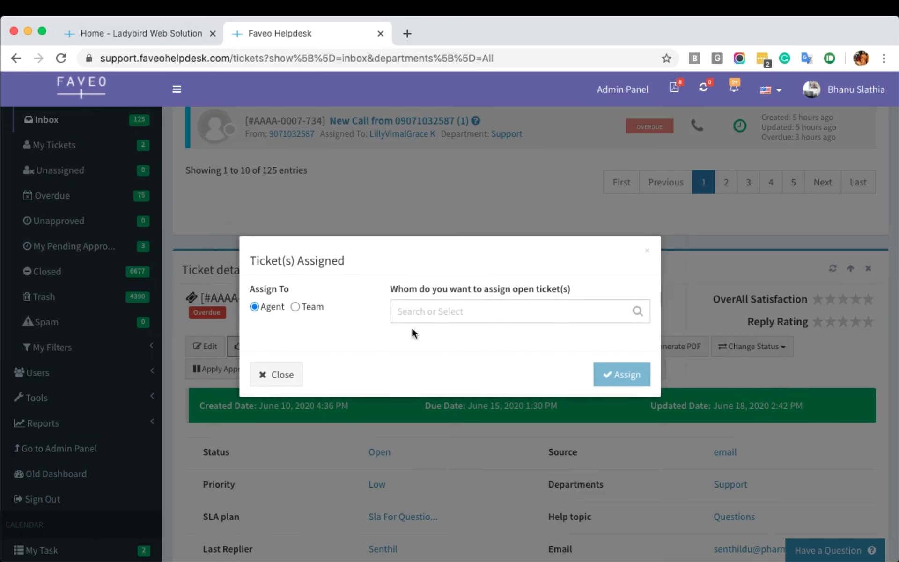
left_click(460, 312)
left_click(453, 334)
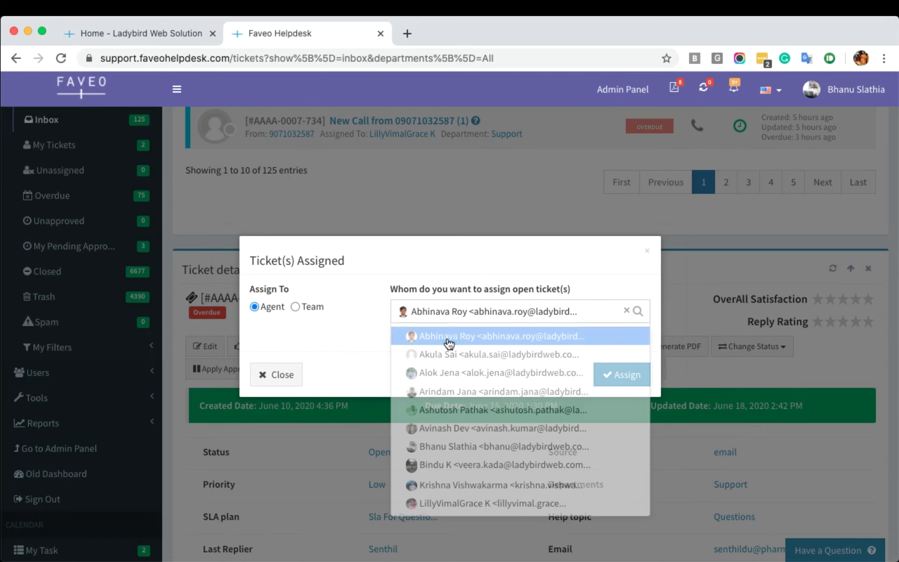
left_click(648, 250)
left_click(786, 347)
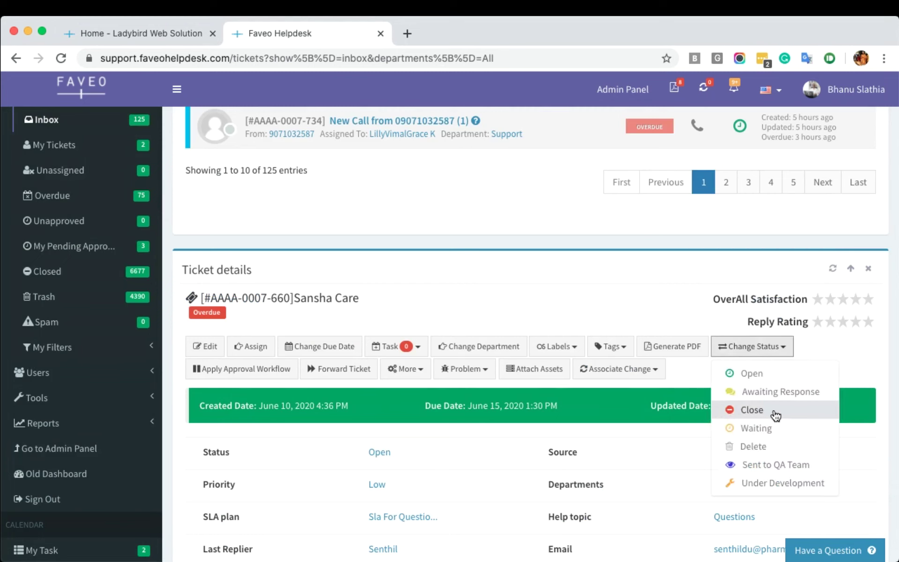
left_click(568, 414)
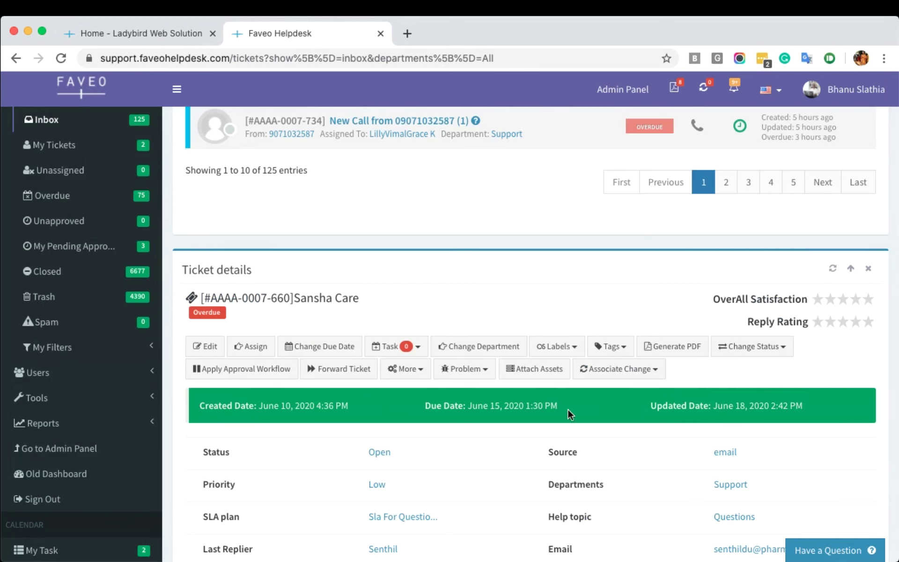
scroll(568, 409, "up", 6)
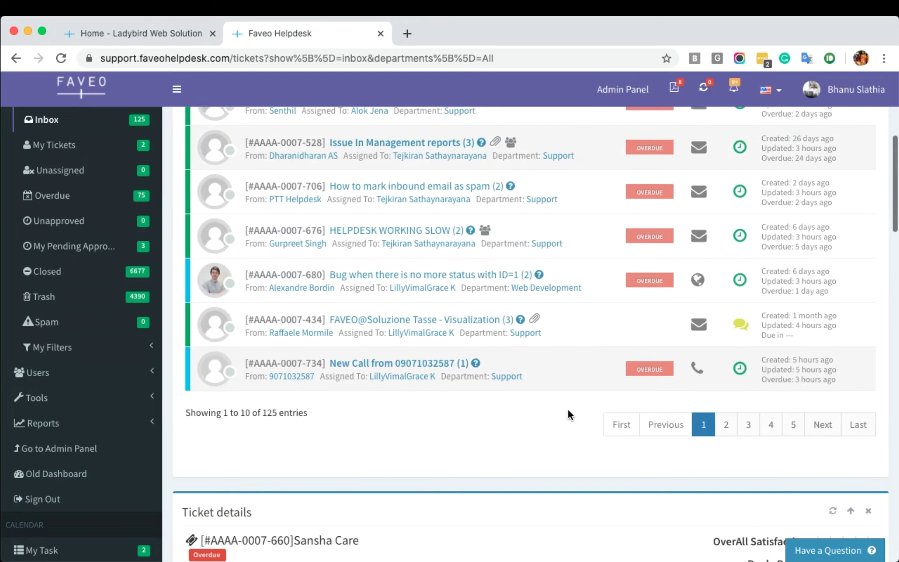
scroll(568, 409, "down", 7)
scroll(567, 408, "up", 1)
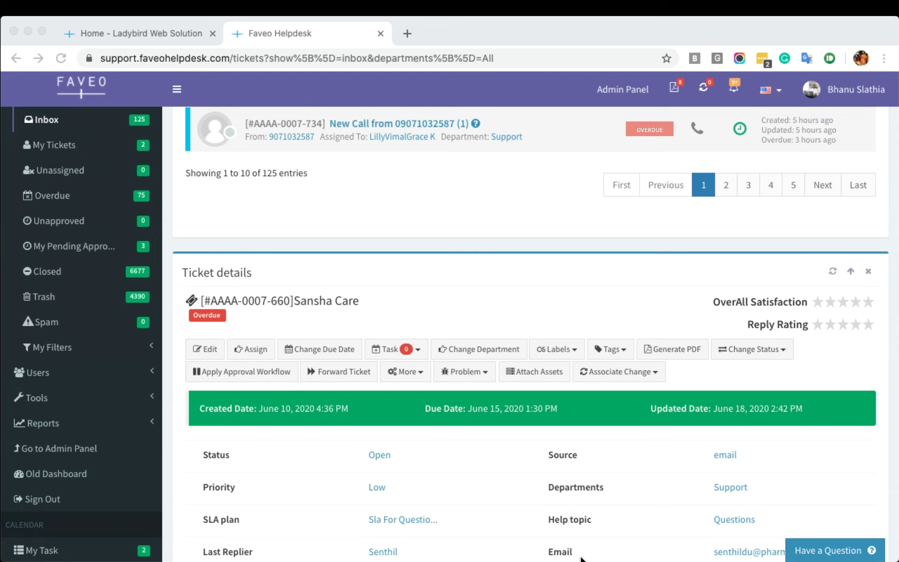
left_click(676, 552)
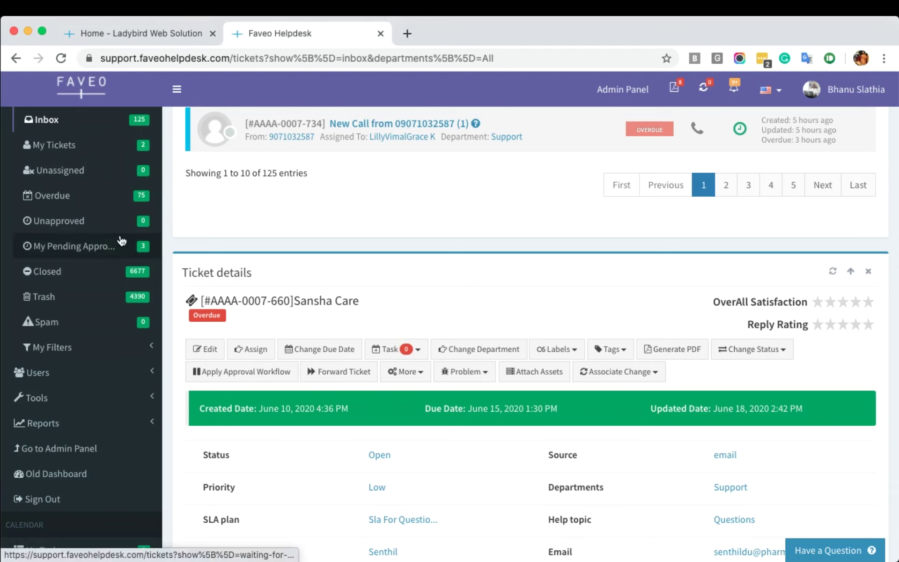
Open the "ServerGuy Partnership Program" ticket from the My Pending Approval list and go to its reply section.
left_click(89, 252)
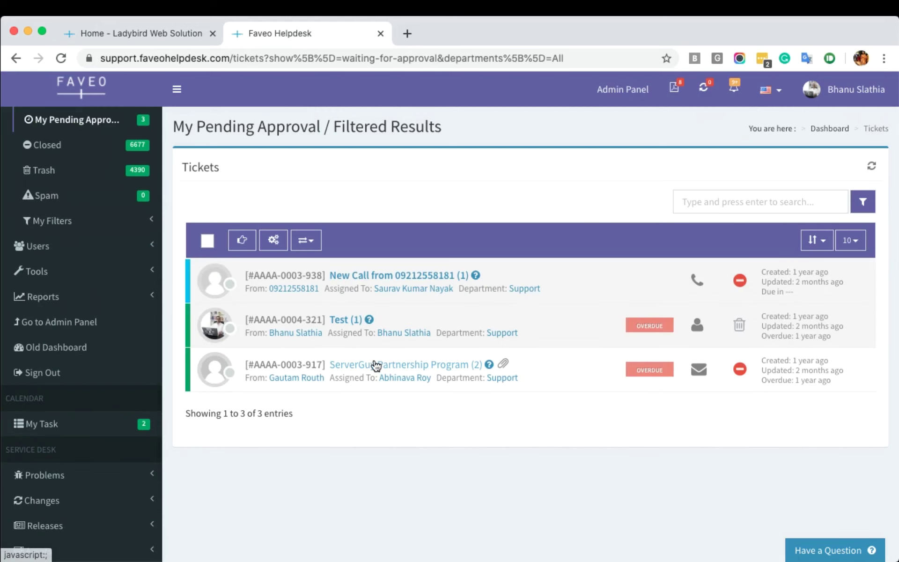
left_click(377, 365)
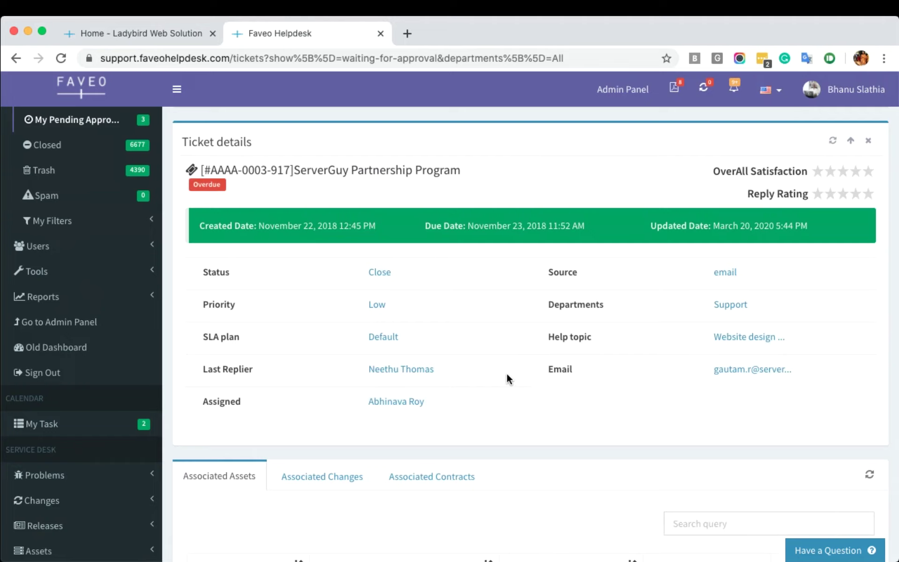
scroll(506, 374, "down", 10)
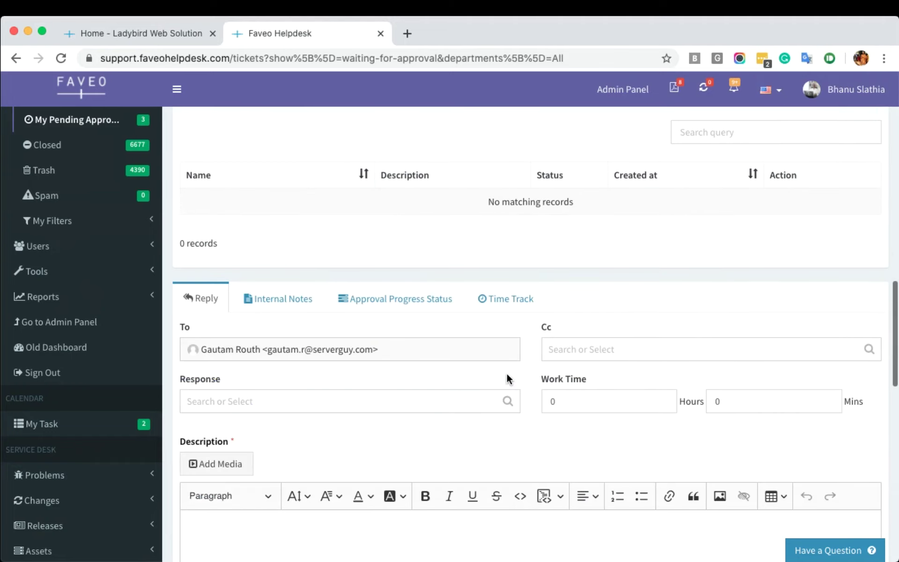
scroll(507, 375, "down", 3)
Show the ticket's approval progress status and highlight the Job Approval workflow's title and its Account department approval and HR department levels.
left_click(413, 286)
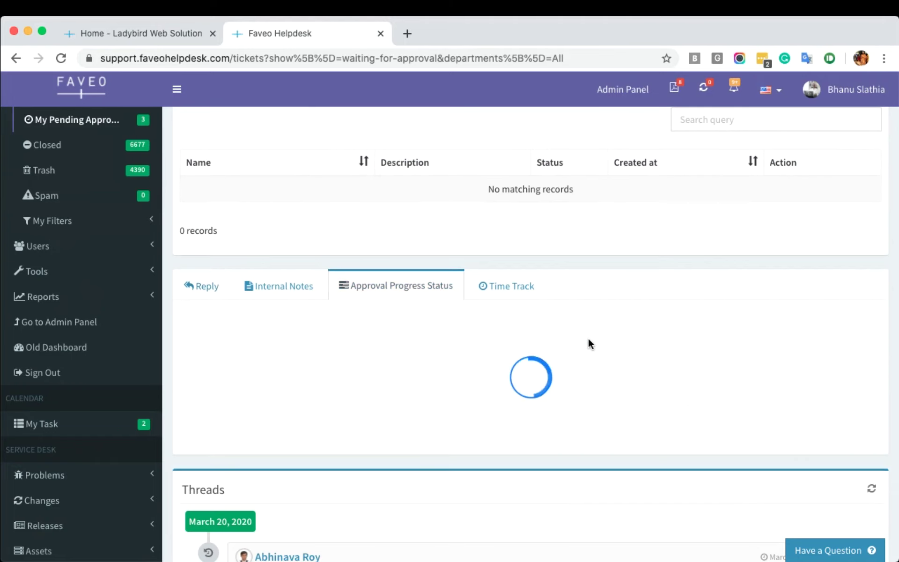
scroll(482, 328, "down", 1)
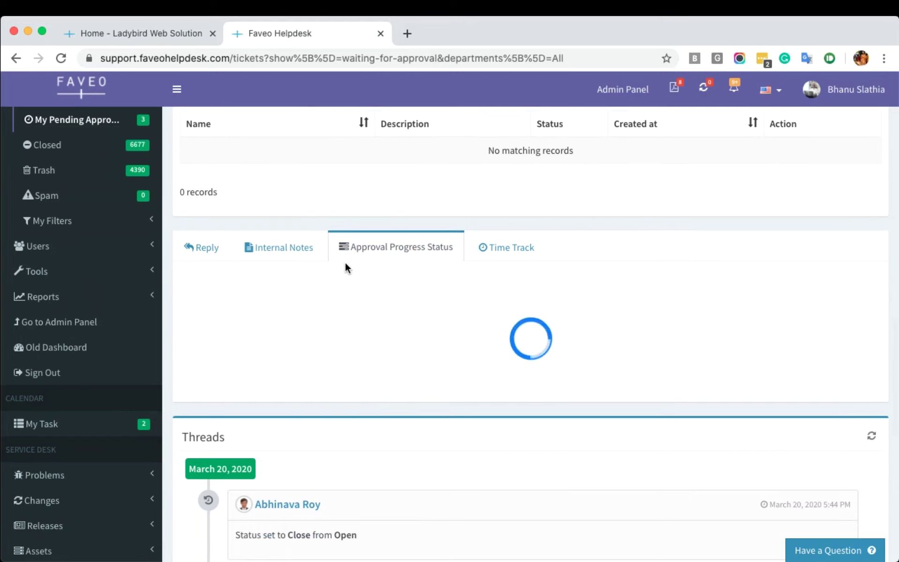
left_click_drag(271, 284, 183, 280)
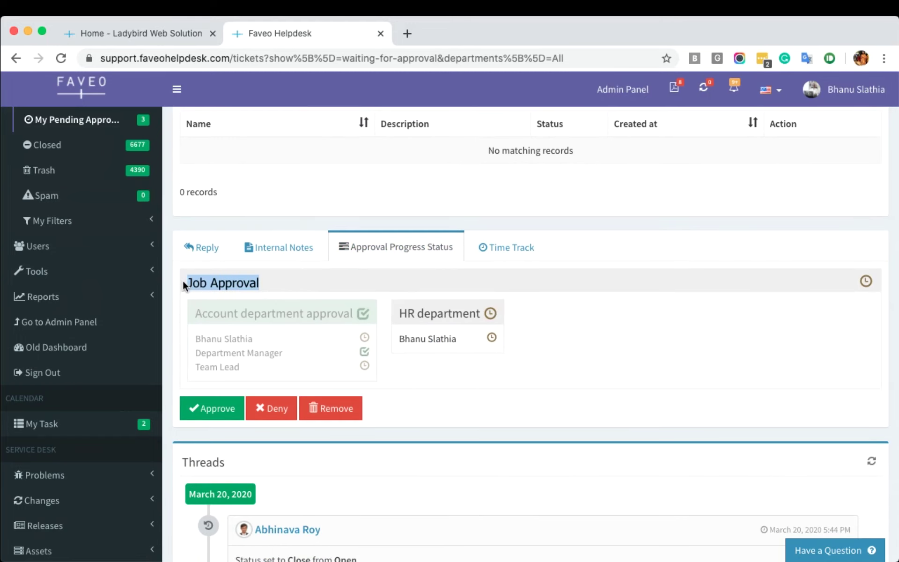
left_click(270, 288)
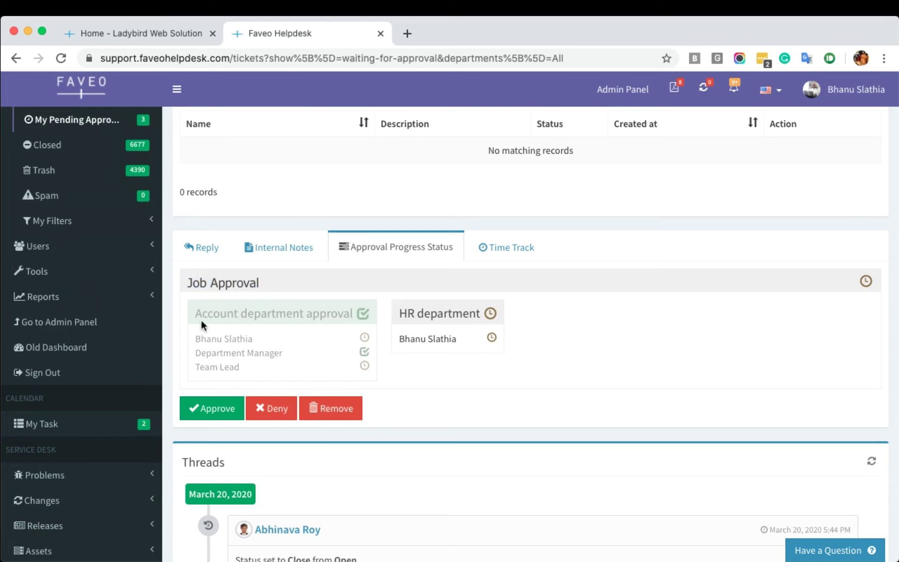
left_click_drag(196, 313, 356, 311)
left_click(398, 315)
left_click_drag(398, 314, 479, 317)
left_click(479, 317)
left_click_drag(398, 313, 474, 311)
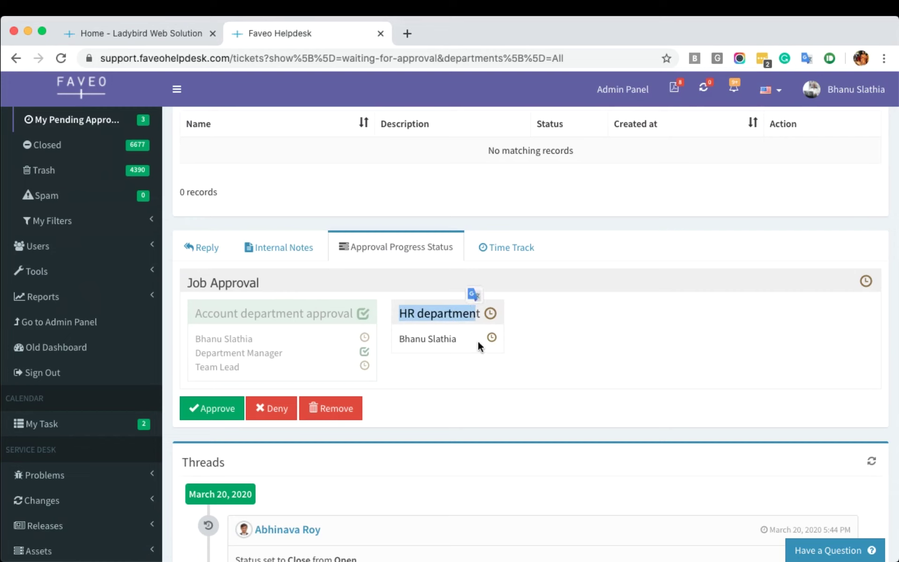
left_click(472, 328)
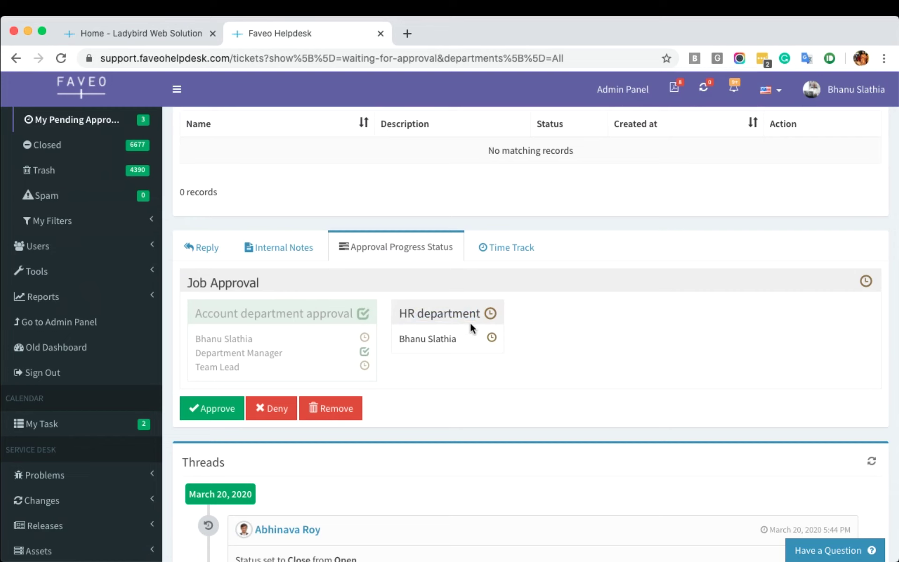
Show the notifications list, review its recent ticket and user entries, and close it.
scroll(72, 228, "up", 2)
scroll(71, 228, "up", 3)
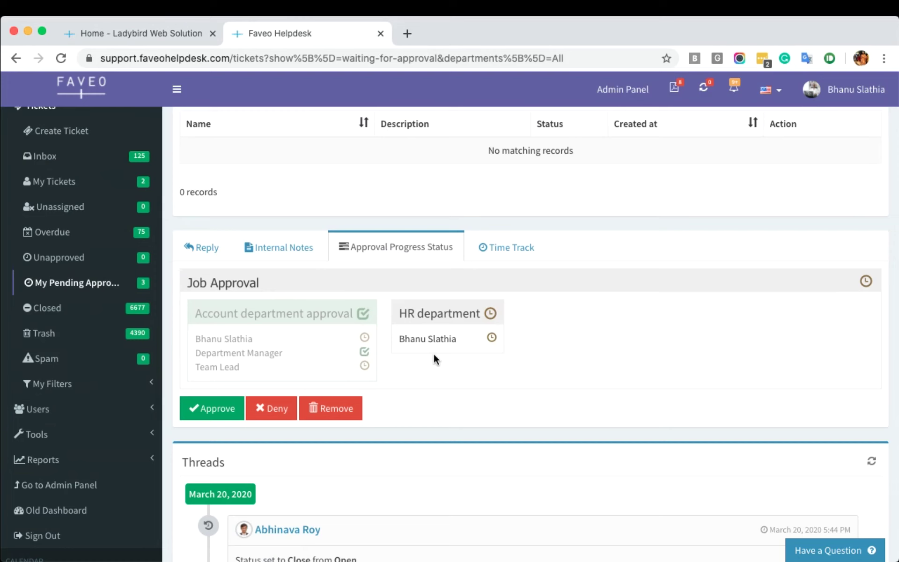
scroll(434, 352, "up", 3)
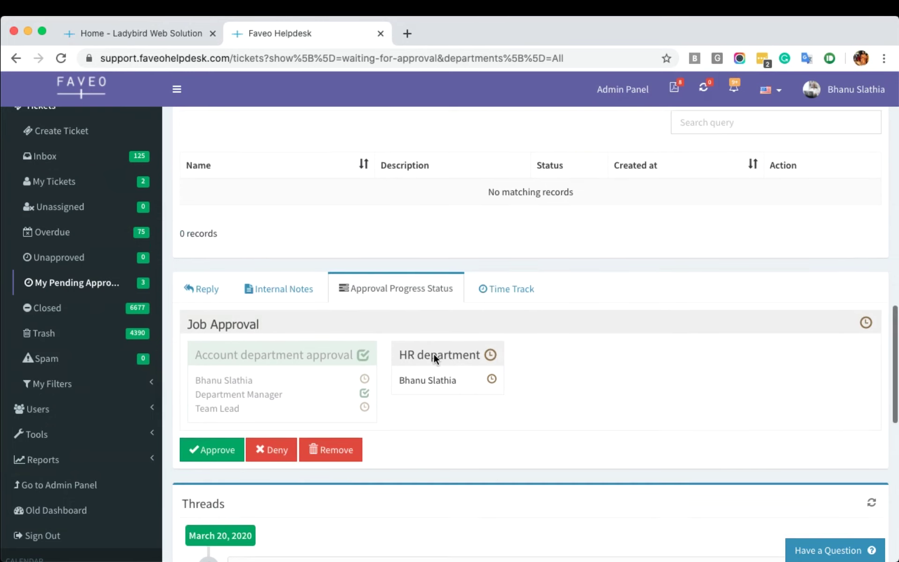
left_click(734, 93)
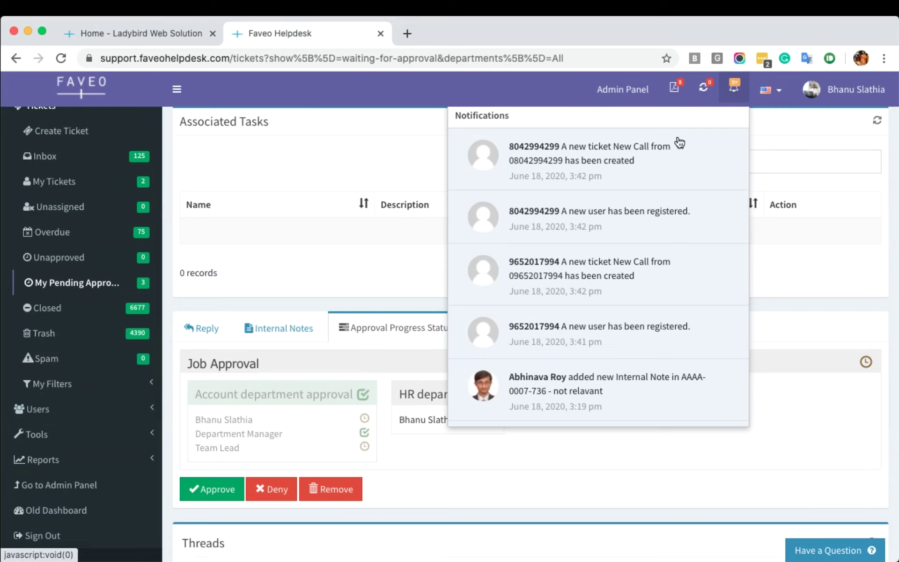
scroll(657, 202, "down", 6)
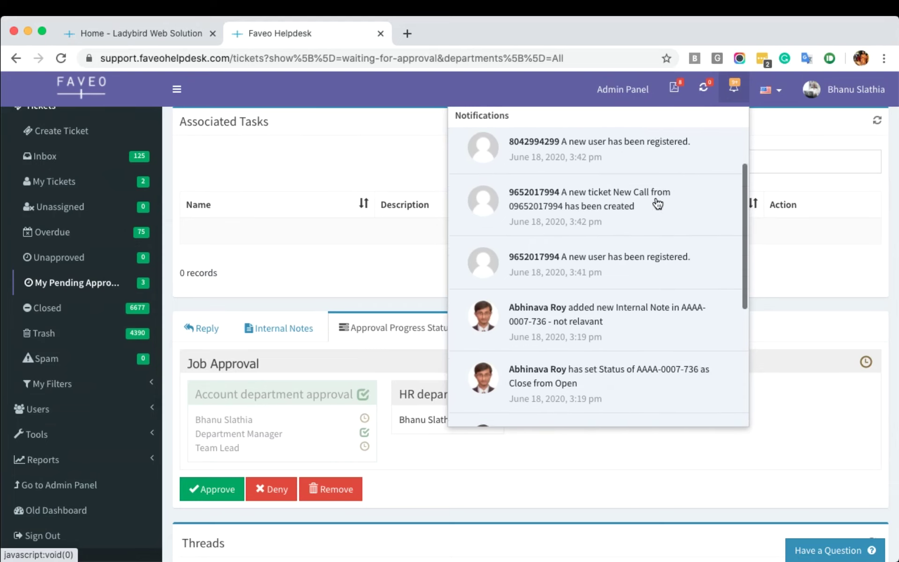
scroll(656, 202, "up", 2)
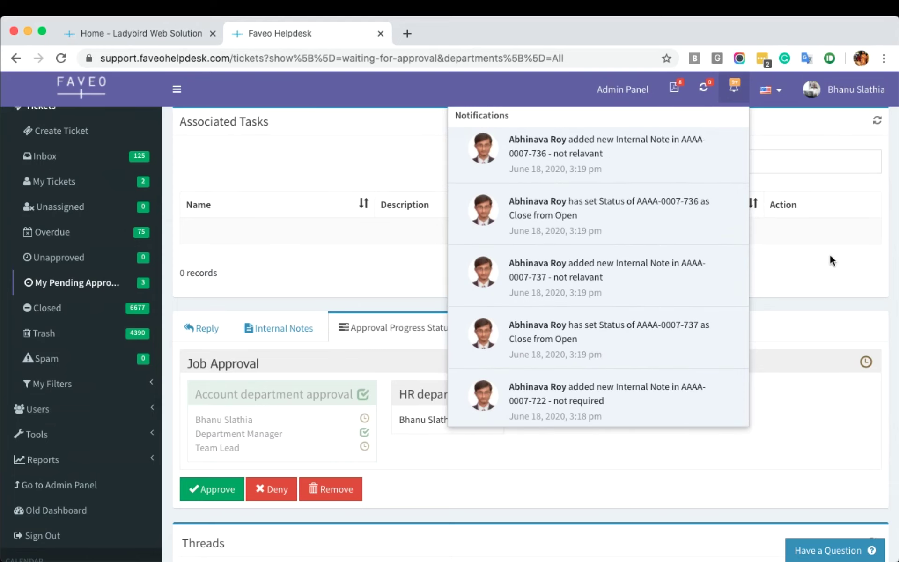
left_click(830, 254)
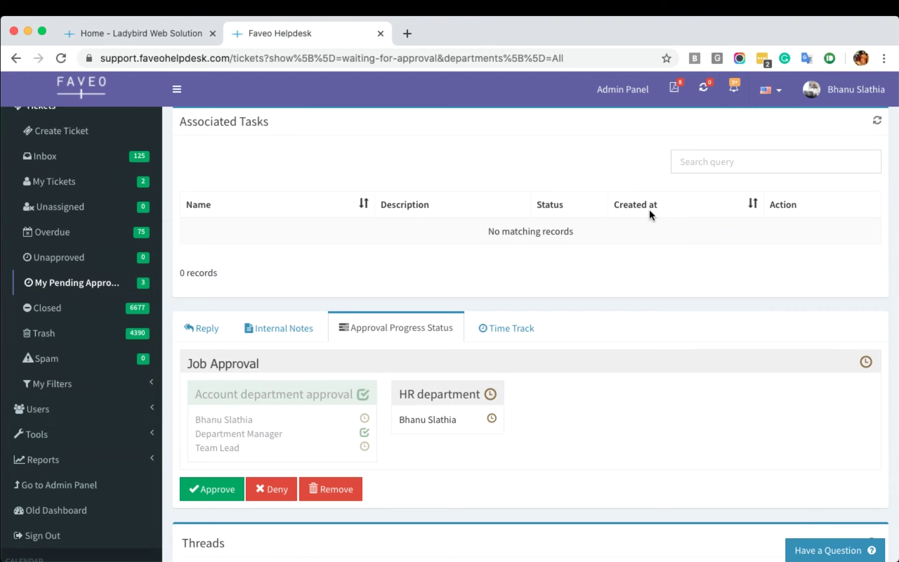
Expand the Users section and open User Directory and Organization in separate new browser tabs.
scroll(648, 210, "up", 8)
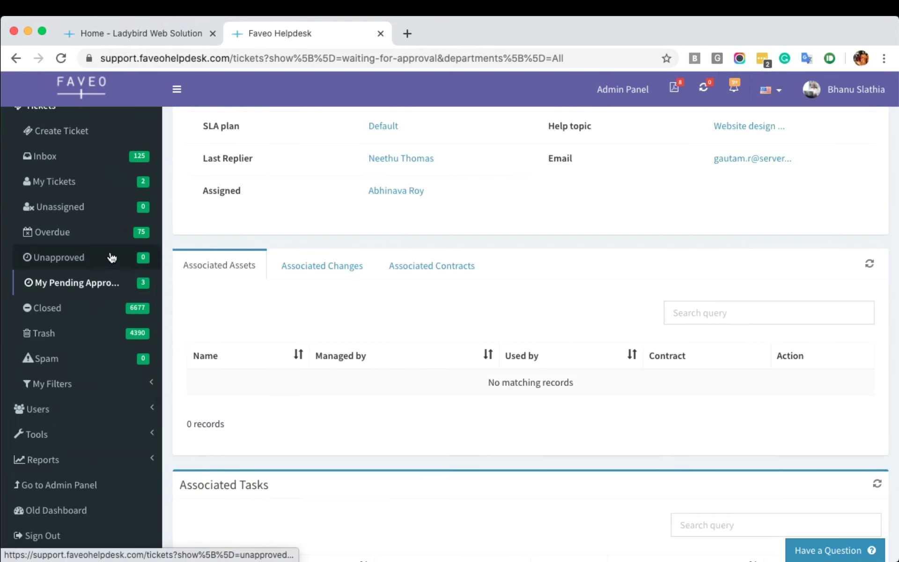
scroll(124, 255, "up", 2)
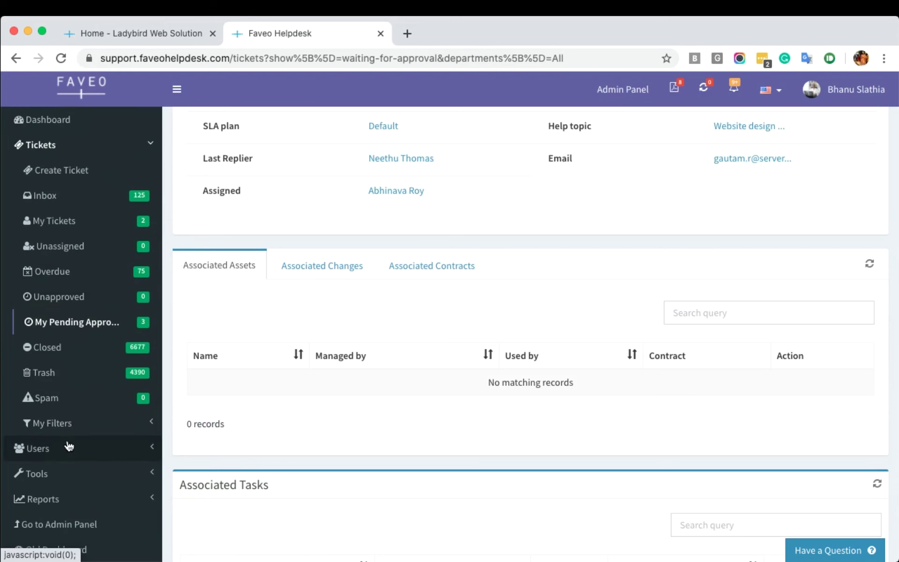
left_click(69, 447)
scroll(73, 356, "down", 3)
right_click(58, 323)
left_click(103, 320)
right_click(72, 349)
left_click(106, 307)
Search the User Directory by the user's first name and open the matching user's profile.
left_click(462, 32)
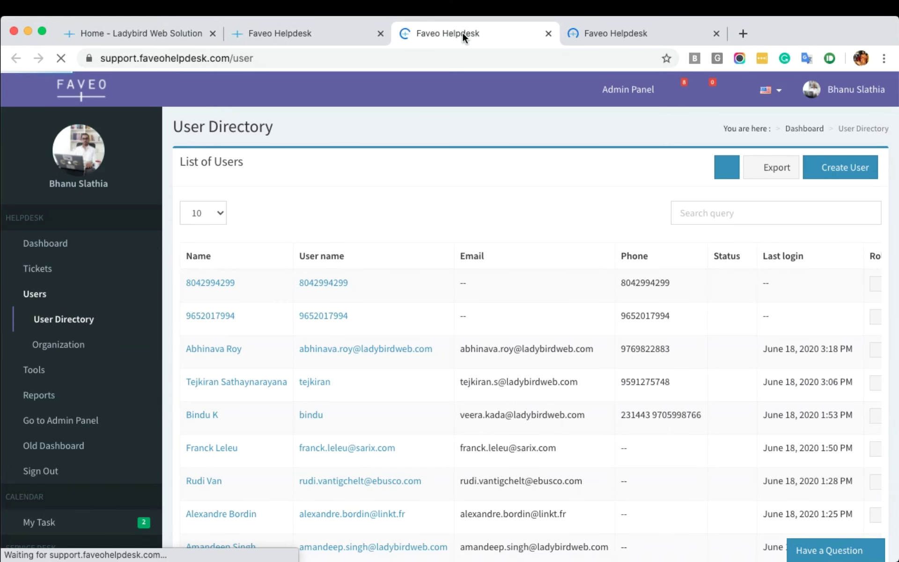
left_click(756, 212)
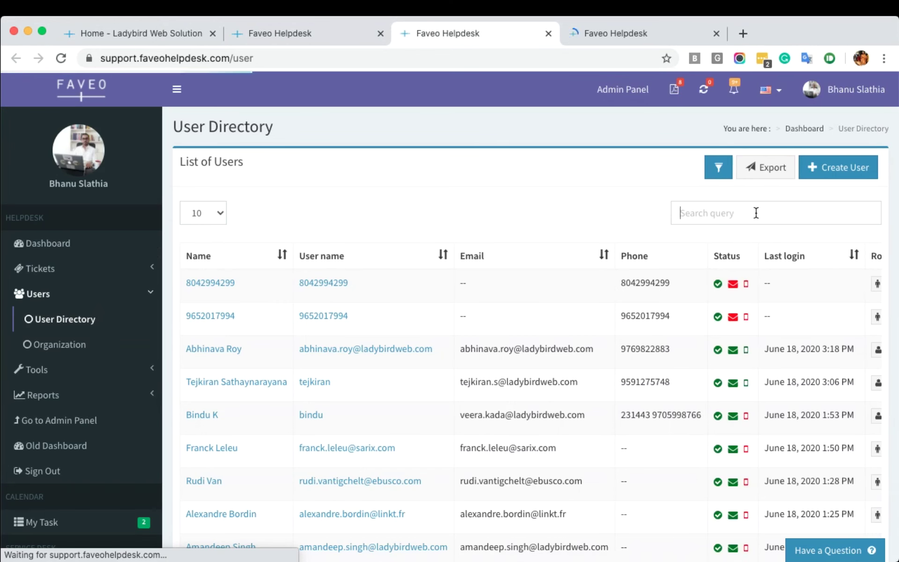
type("rubina")
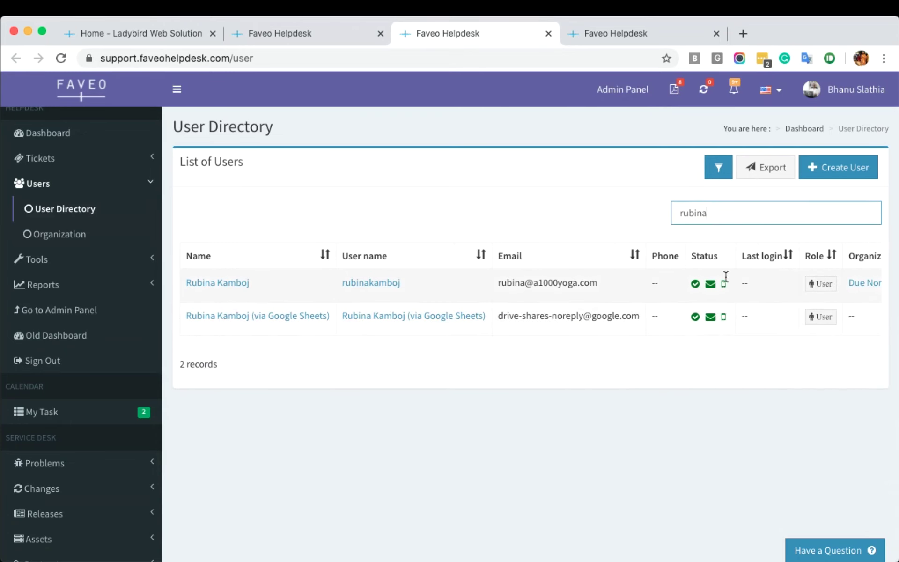
scroll(726, 281, "right", 3)
left_click(861, 287)
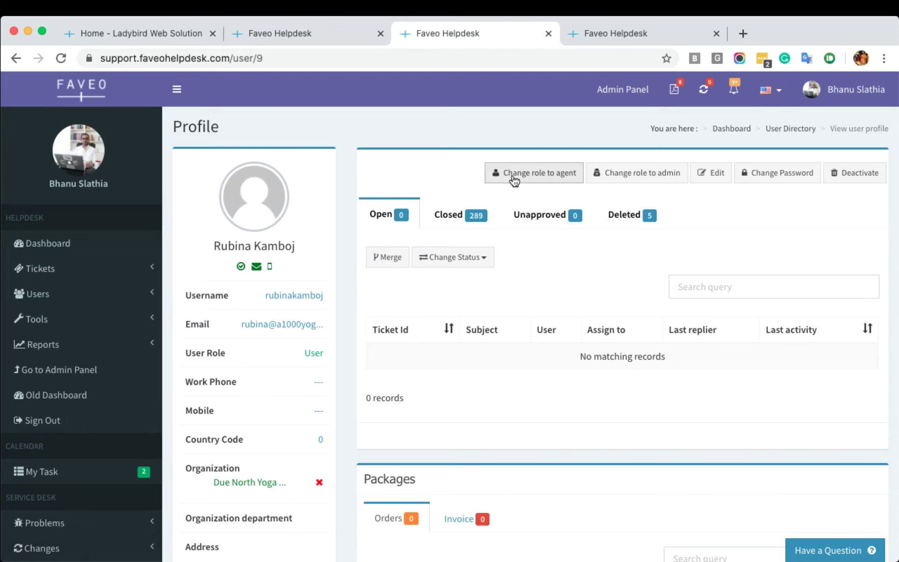
Review the user's profile, including the role actions, ticket lists, packages, associated assets and report.
scroll(521, 368, "down", 15)
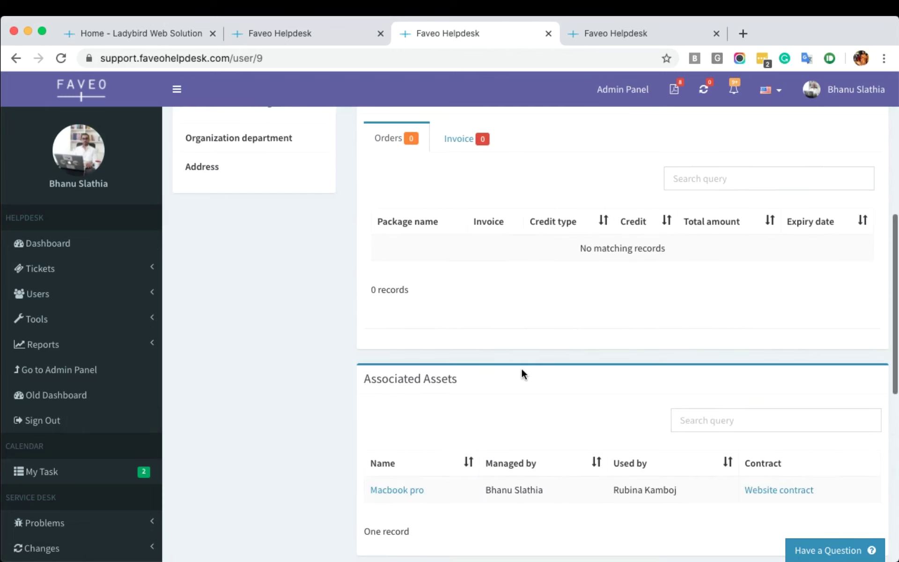
scroll(521, 368, "up", 15)
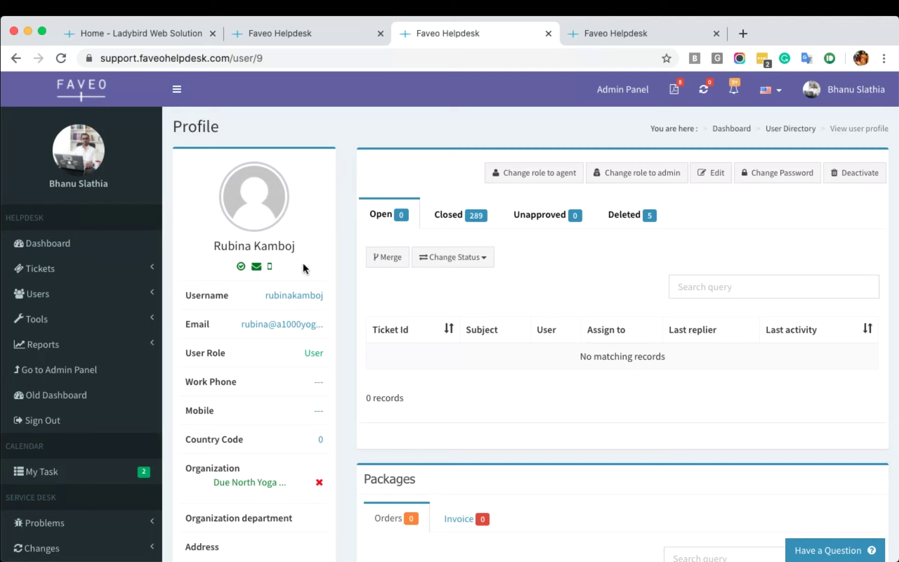
scroll(279, 493, "down", 12)
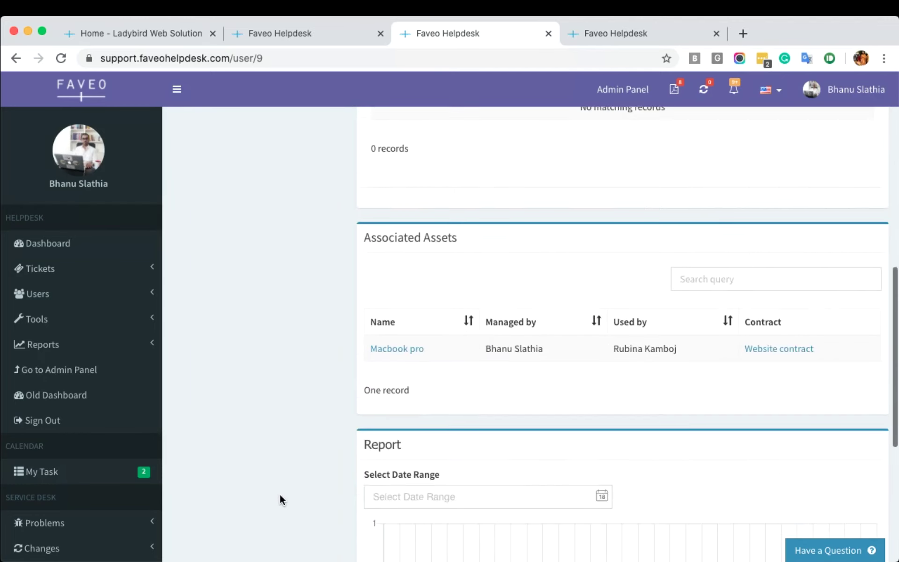
scroll(279, 493, "up", 12)
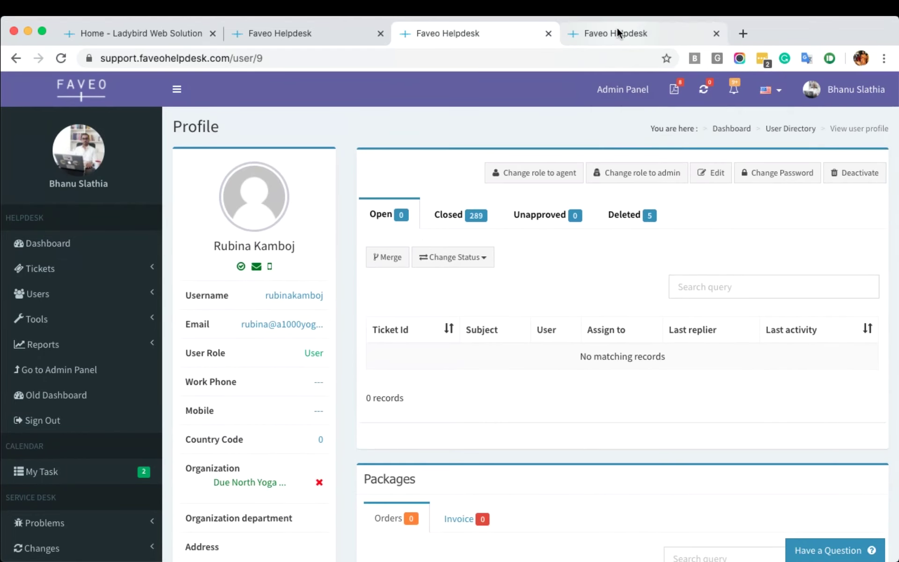
Open the Due North Yoga Pvt Ltd organization profile and highlight the a1000yoga.com domain in its first user's email.
left_click(617, 27)
scroll(710, 366, "down", 1)
left_click(817, 437)
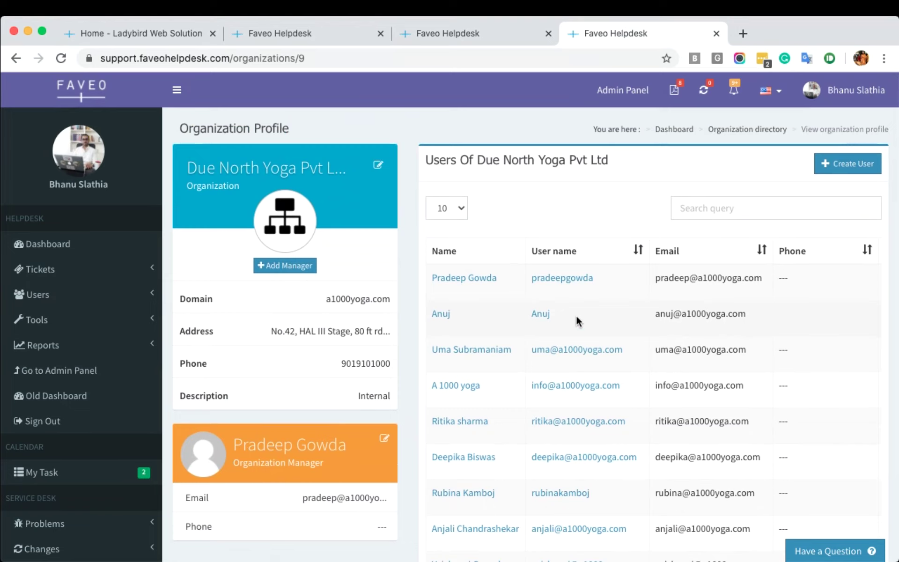
scroll(576, 318, "down", 1)
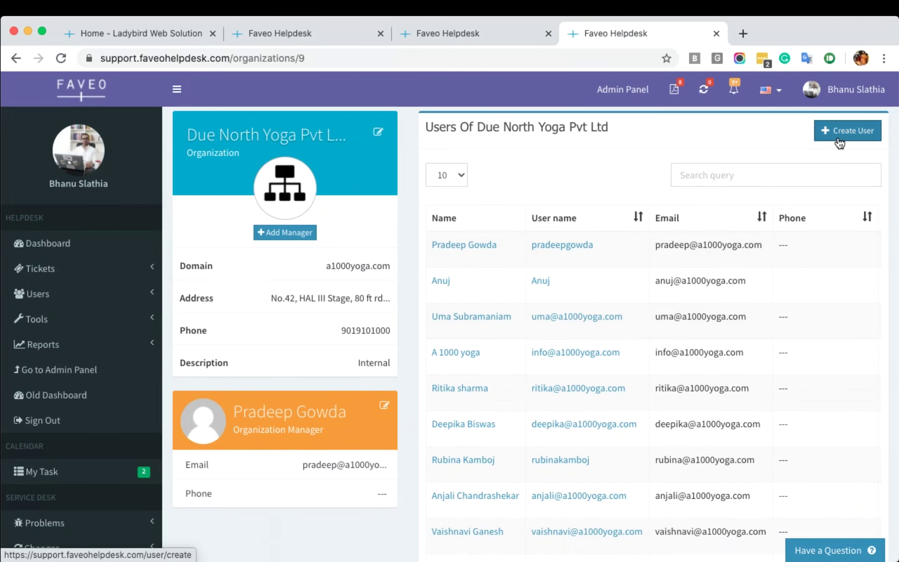
left_click_drag(697, 244, 761, 246)
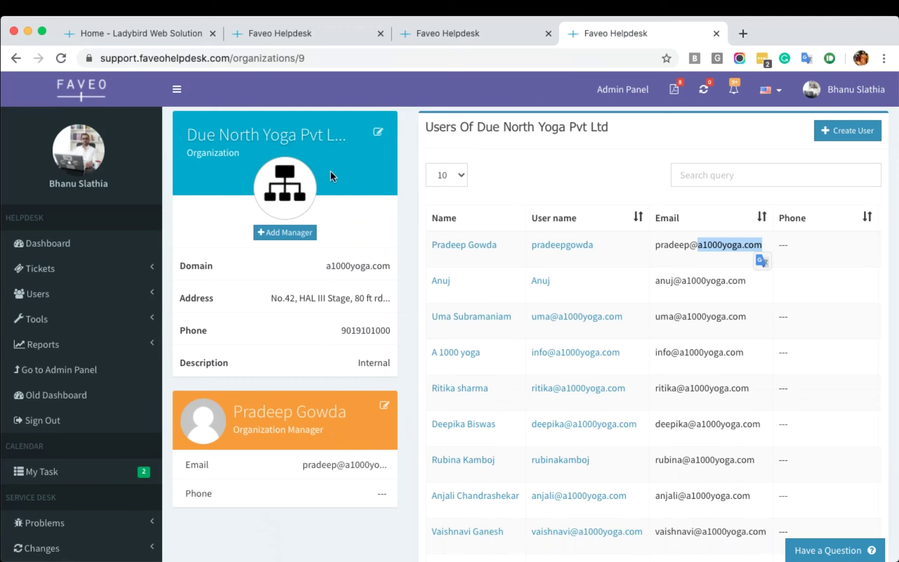
Review the closed tickets of Due North Yoga Pvt Ltd and highlight the Organization Manager entry on its profile.
scroll(619, 305, "down", 8)
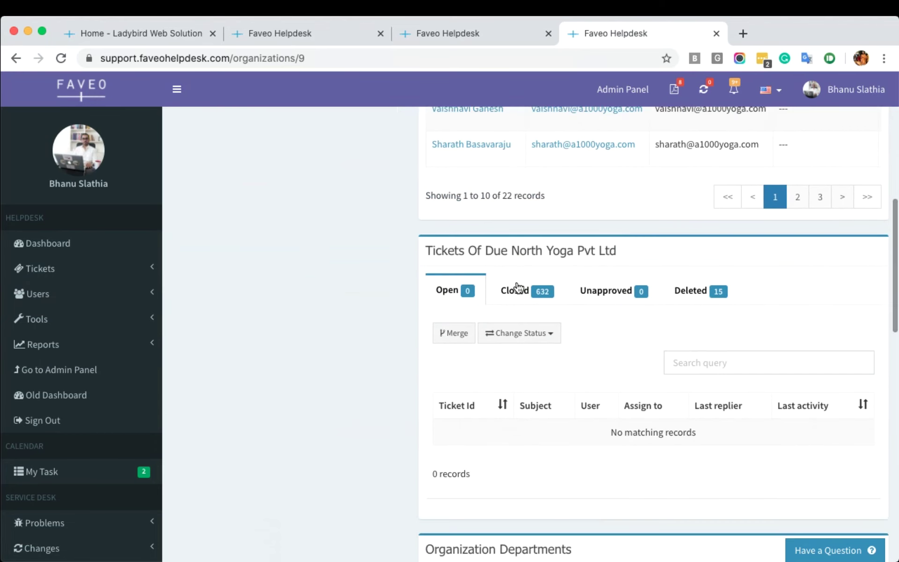
left_click(516, 282)
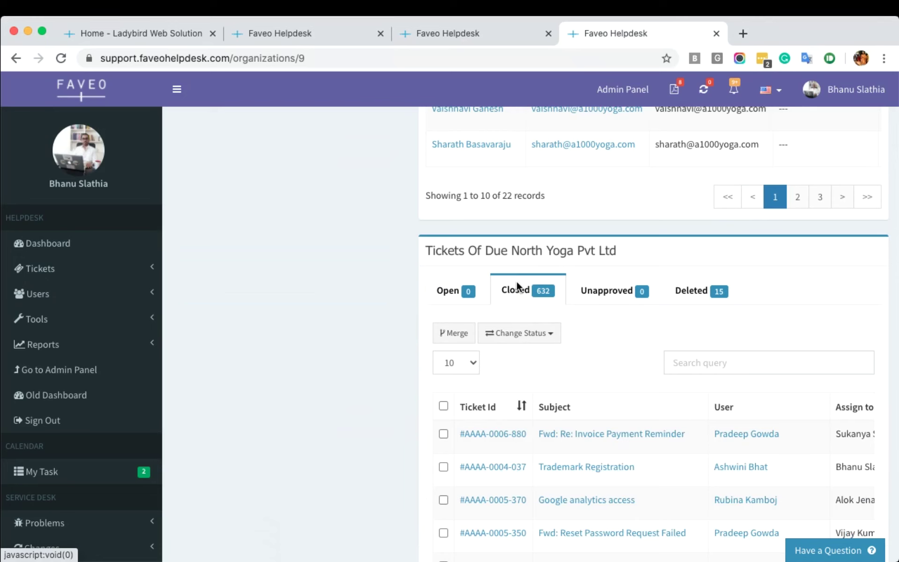
scroll(572, 495, "up", 7)
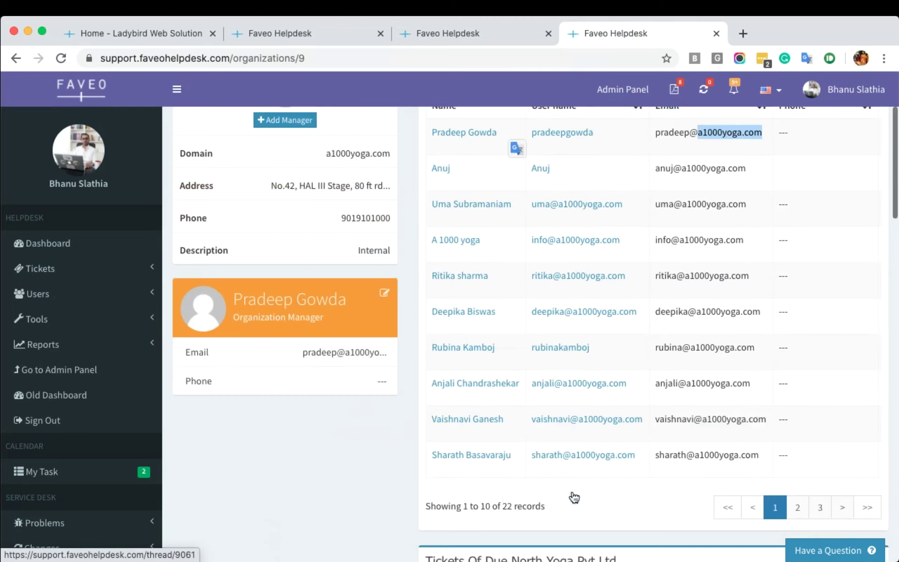
left_click_drag(233, 318, 338, 345)
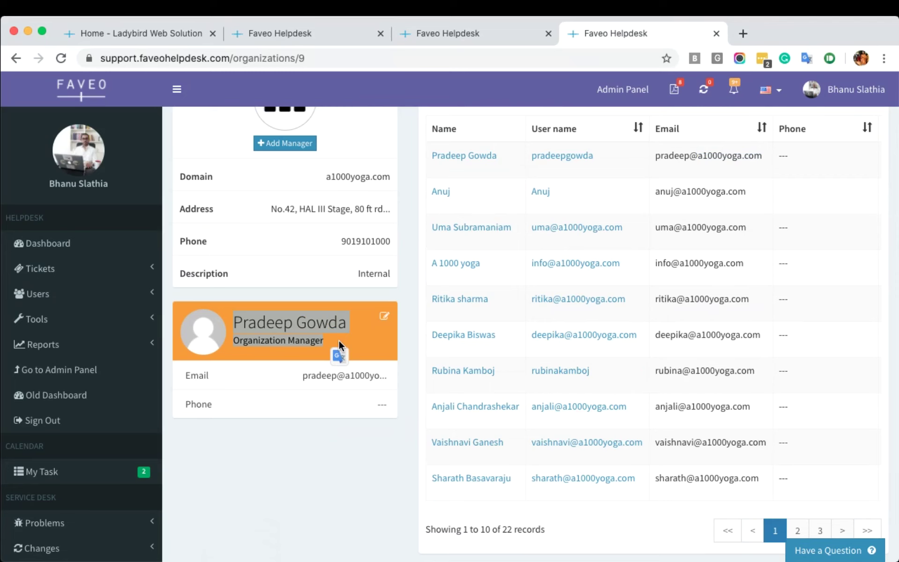
left_click(373, 336)
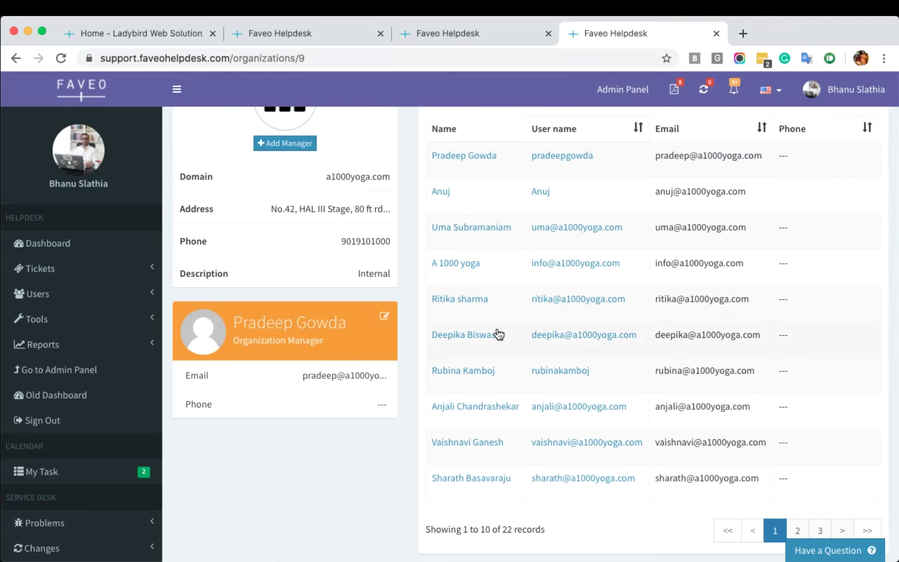
Revisit the client portal home page and the open user profile, and return to the organization profile.
left_click(150, 28)
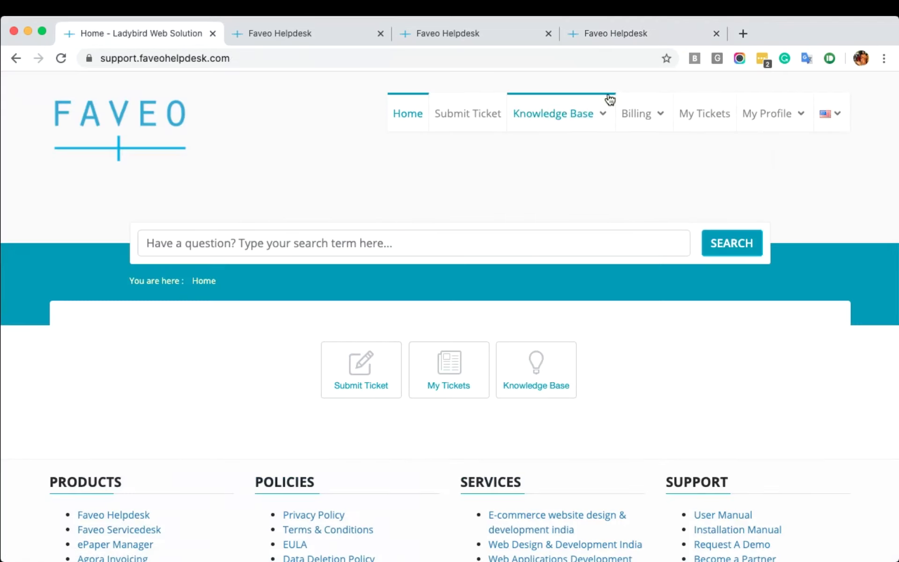
left_click(484, 36)
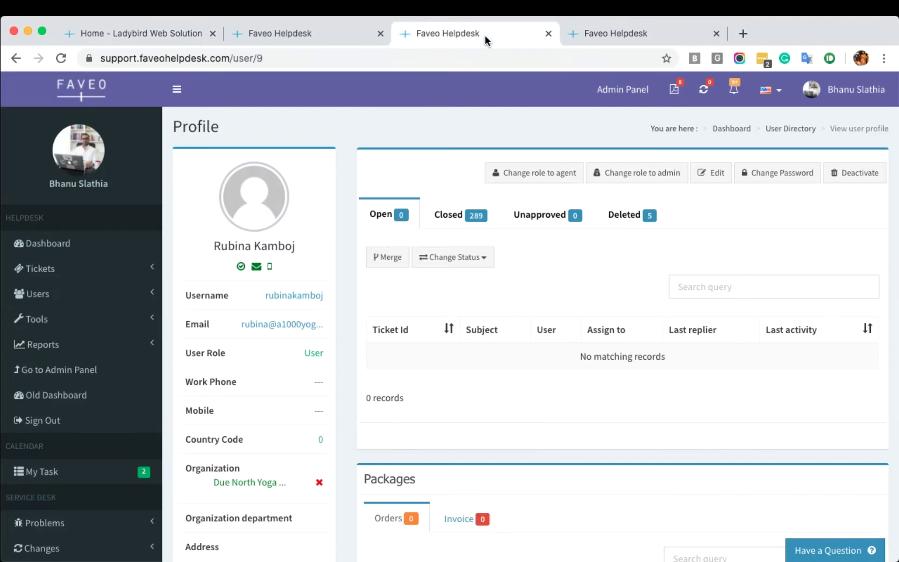
left_click(610, 35)
scroll(355, 299, "up", 3)
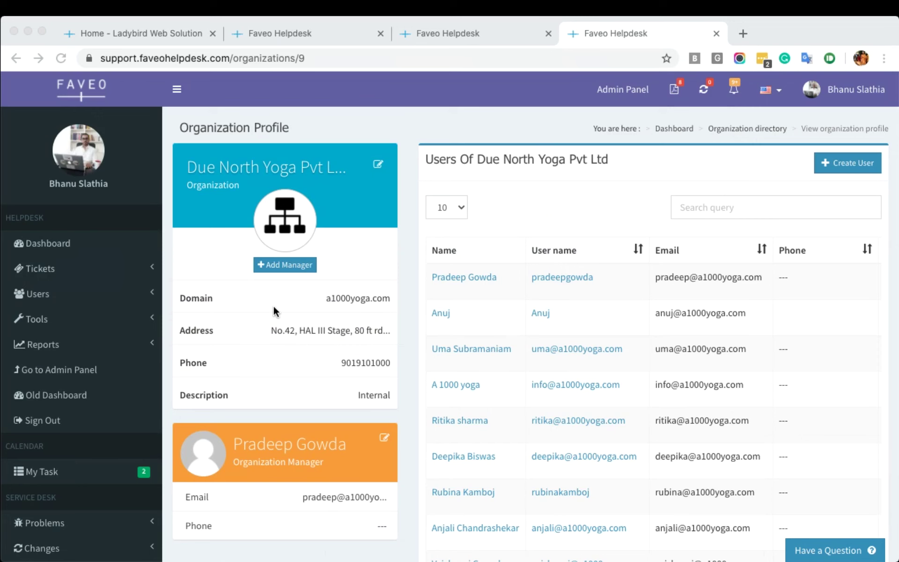
left_click(676, 544)
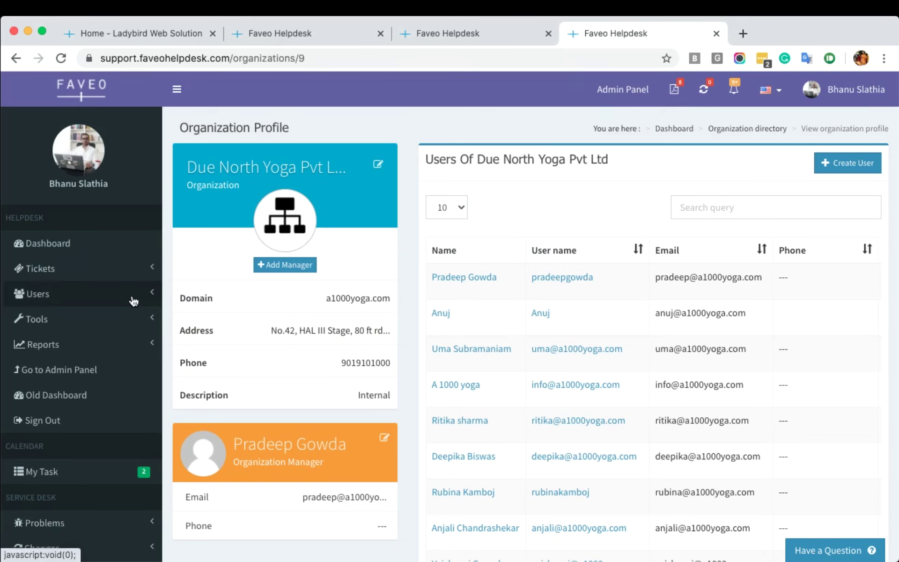
Open Helpdesk Reports and look through the available report types.
left_click(49, 346)
left_click(75, 375)
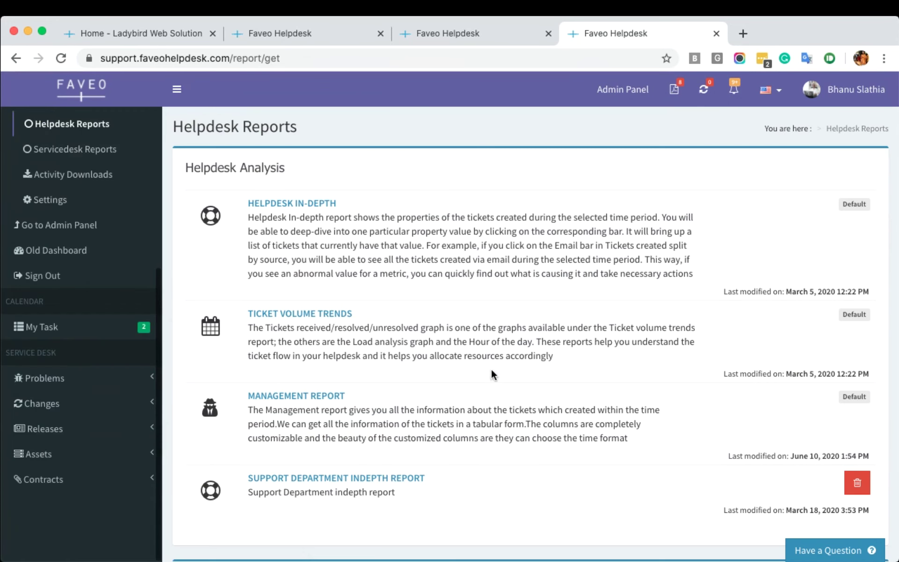
scroll(491, 370, "down", 15)
scroll(491, 370, "up", 15)
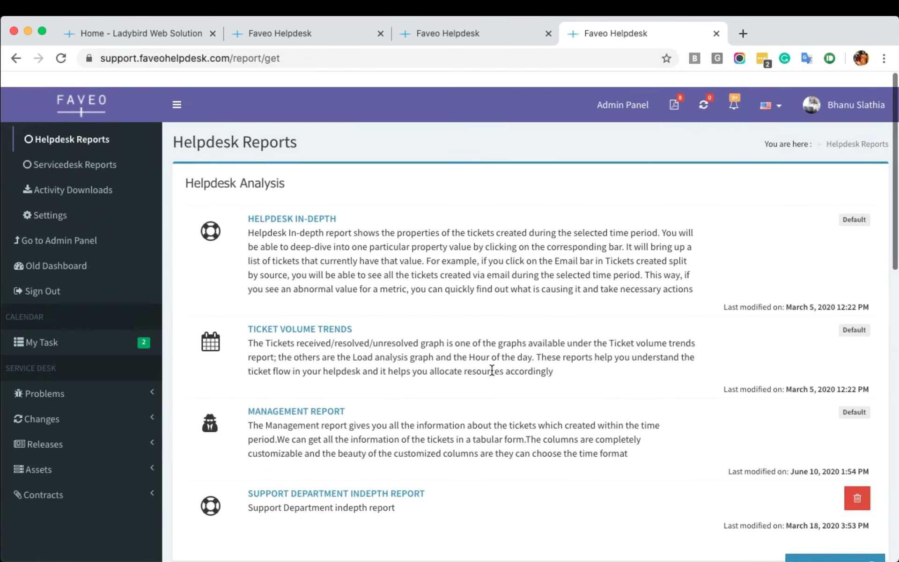
Open the Helpdesk In-depth and Agent Performance reports in separate new browser tabs.
right_click(279, 209)
left_click(315, 204)
scroll(466, 261, "down", 7)
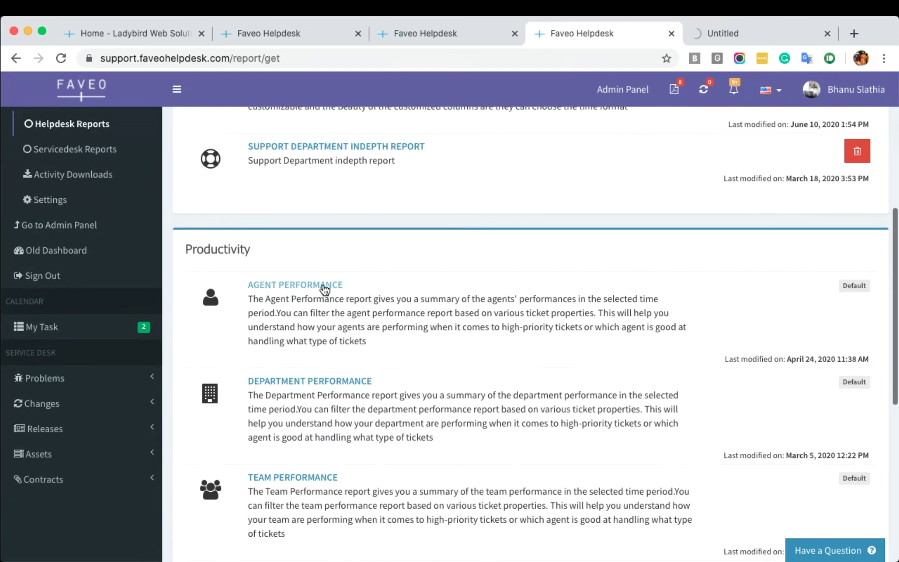
right_click(328, 286)
left_click(354, 291)
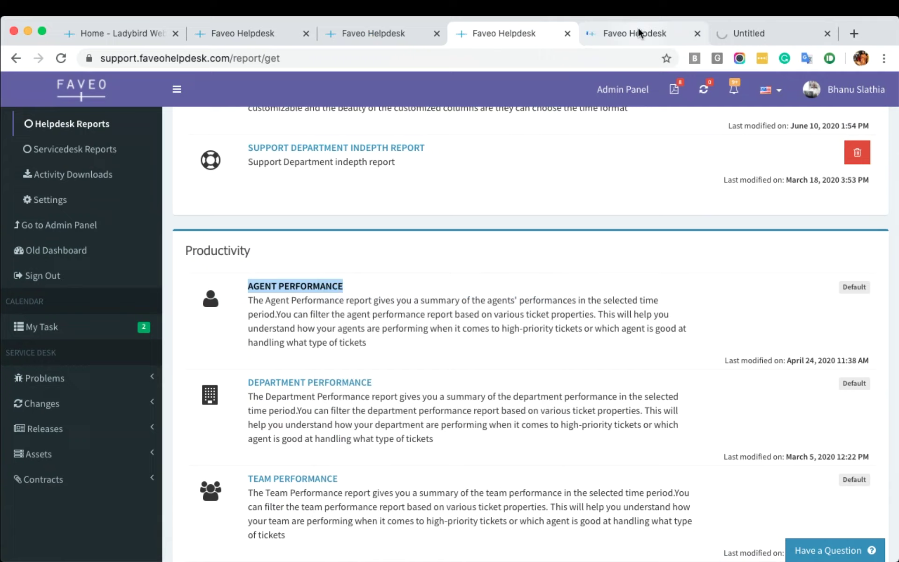
View the Helpdesk In-depth report and inspect its configuration filter fields, closing the filter without applying anything.
left_click(637, 29)
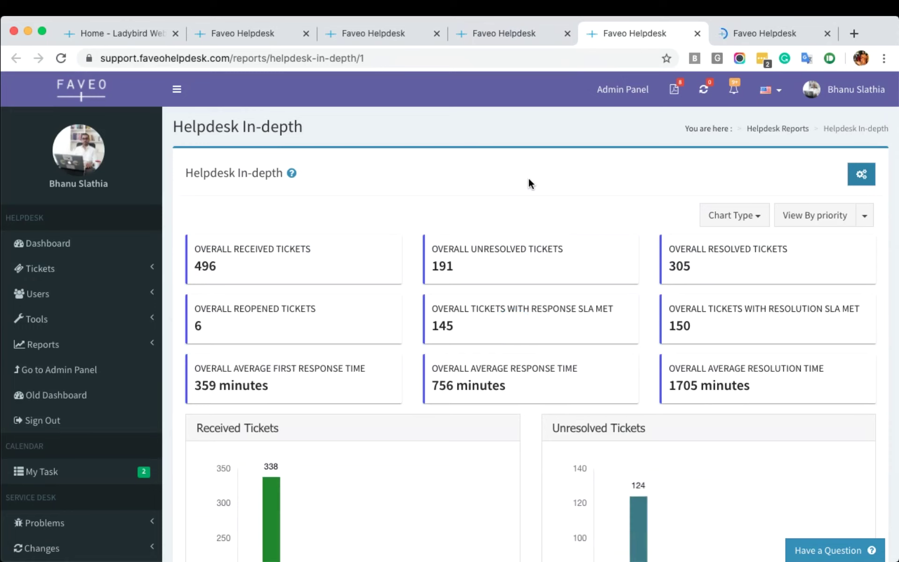
scroll(494, 266, "down", 5)
scroll(493, 266, "up", 5)
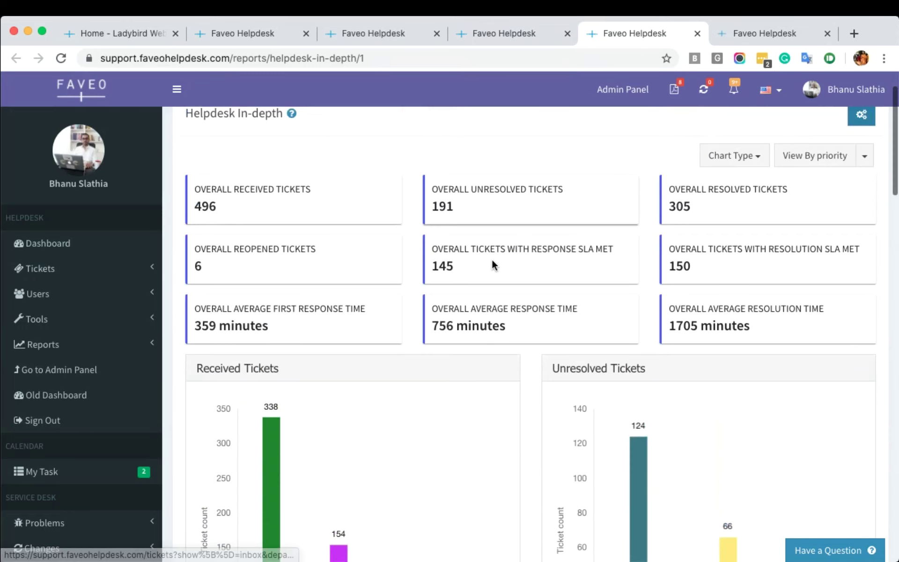
left_click(862, 175)
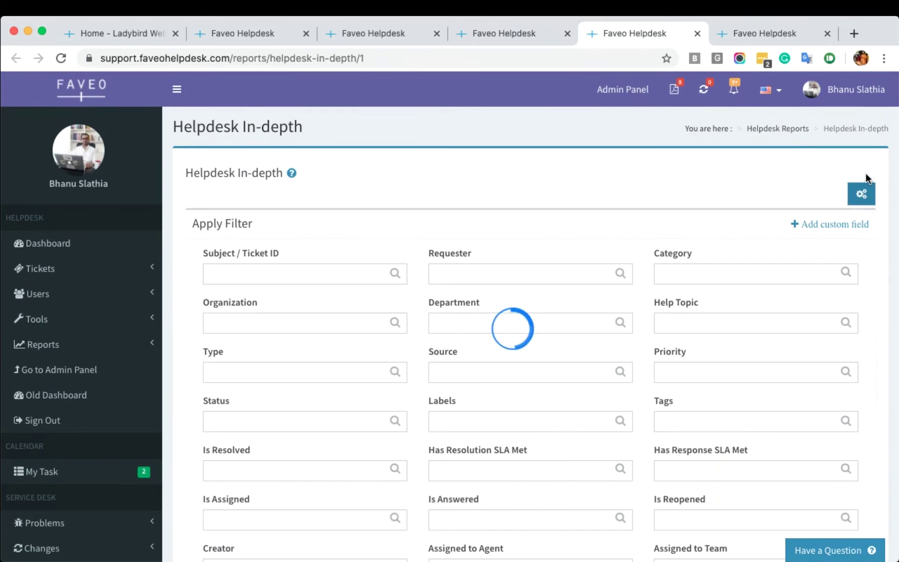
scroll(751, 340, "down", 5)
scroll(751, 340, "down", 3)
scroll(750, 345, "up", 7)
left_click(861, 195)
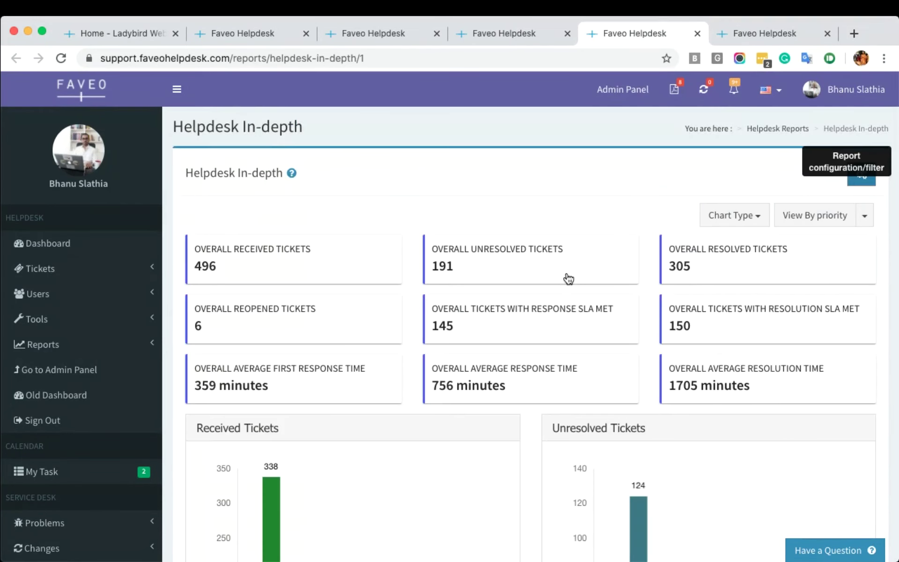
Examine the Helpdesk In-depth report's overall ticket metrics and its received, unresolved, resolved and reopened ticket charts.
scroll(549, 284, "down", 3)
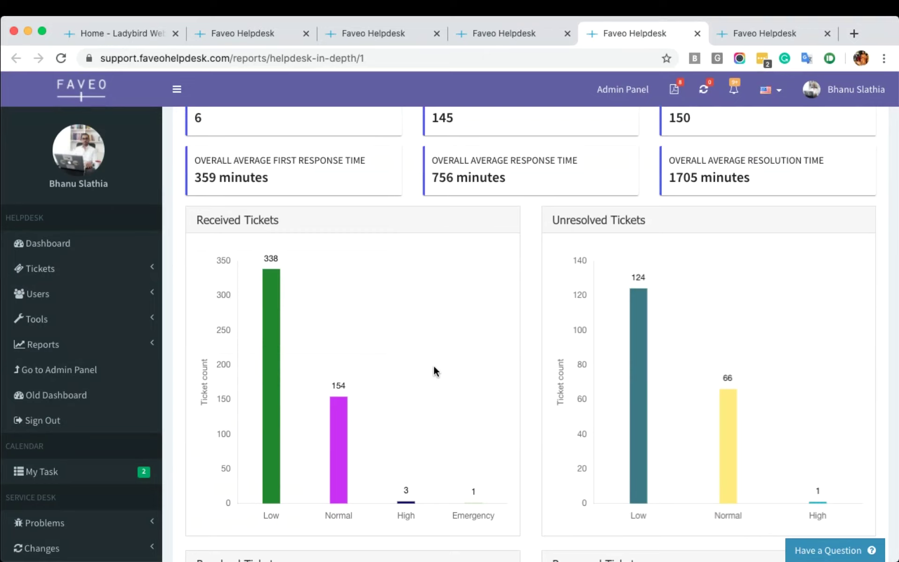
scroll(433, 365, "up", 4)
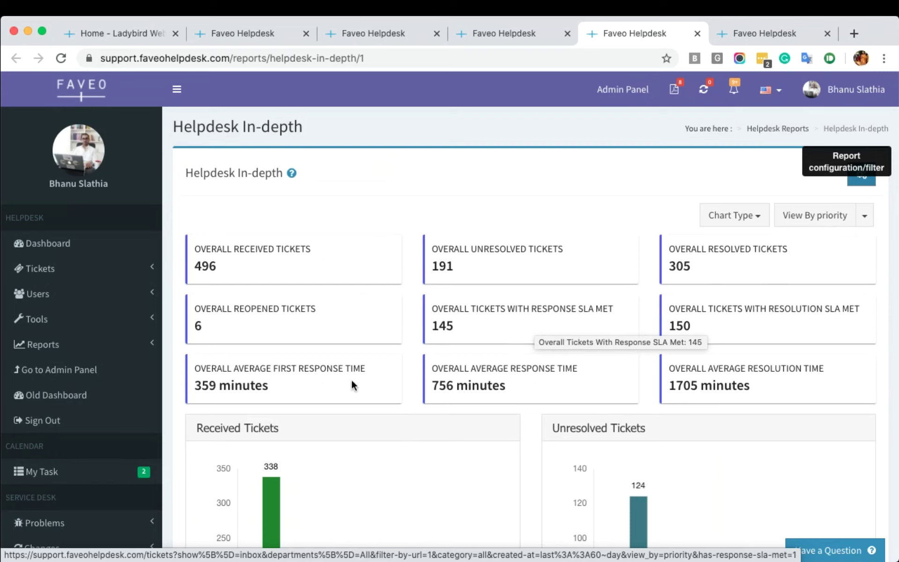
scroll(605, 445, "down", 20)
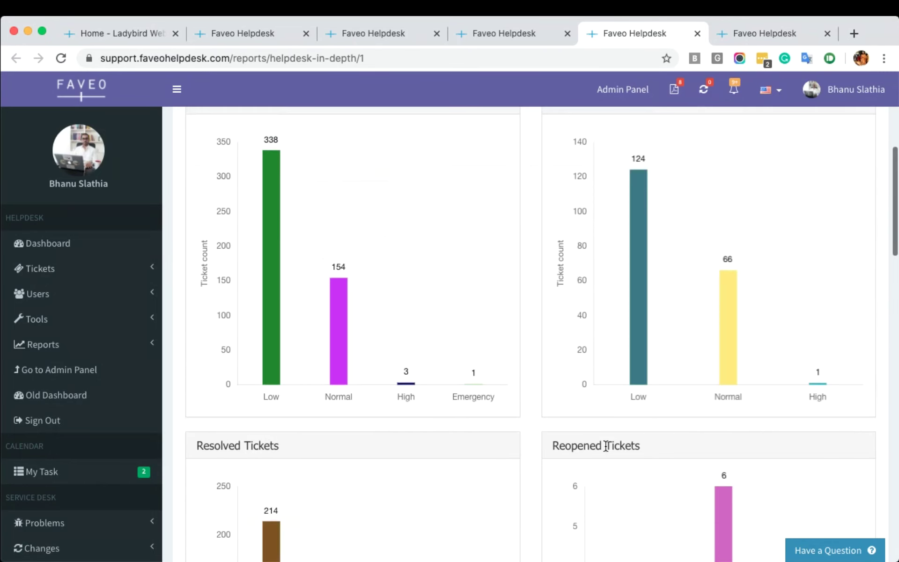
scroll(605, 445, "down", 10)
scroll(605, 445, "up", 20)
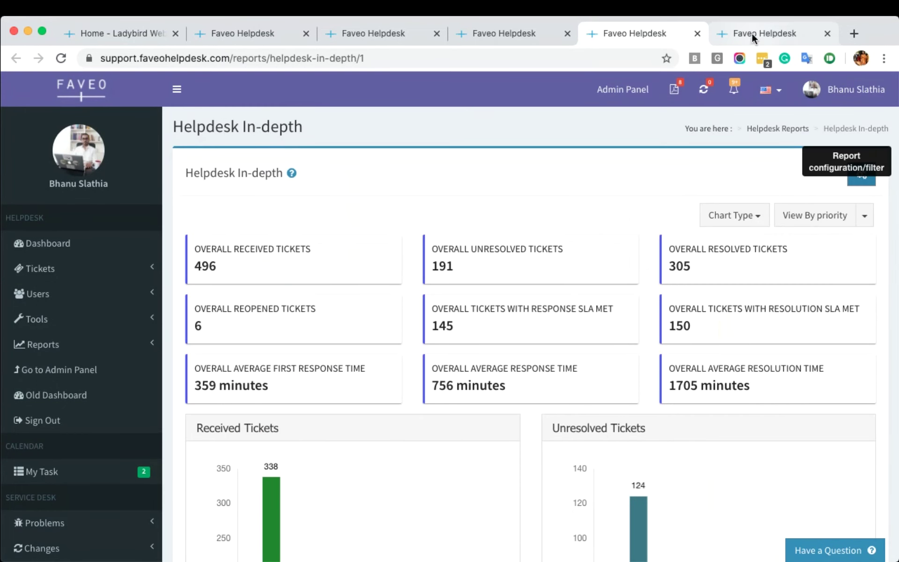
View the Agent Performance report and inspect its filter fields and custom field list, closing the filter without applying anything.
left_click(770, 25)
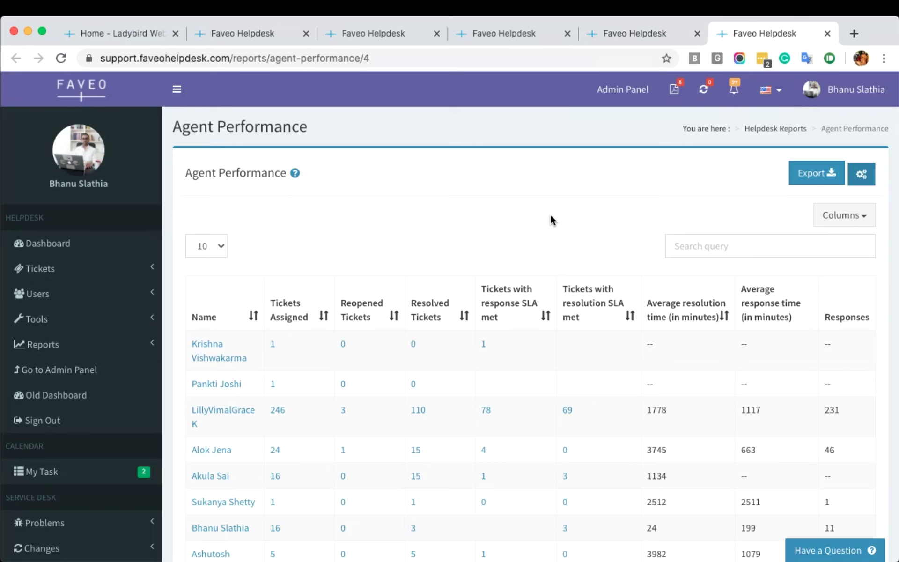
scroll(550, 220, "down", 1)
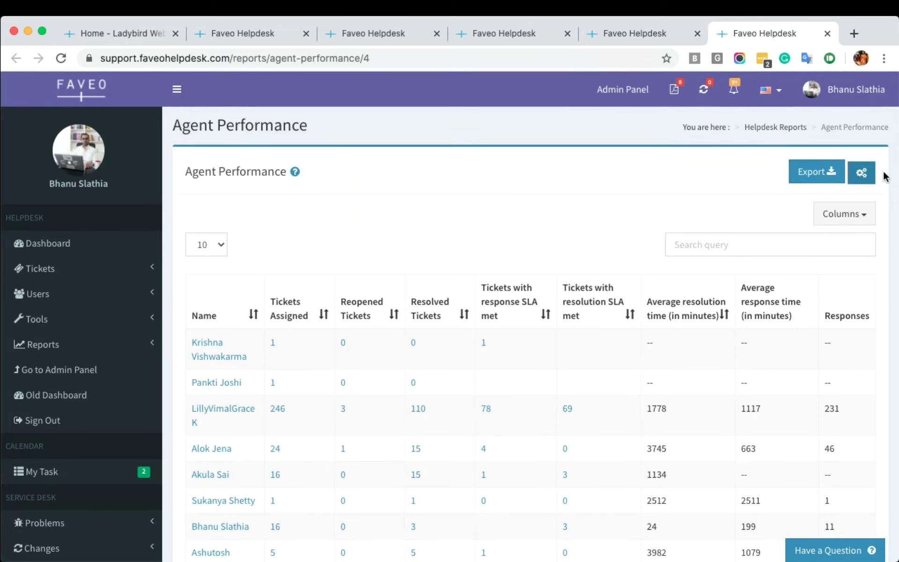
left_click(862, 173)
left_click(828, 223)
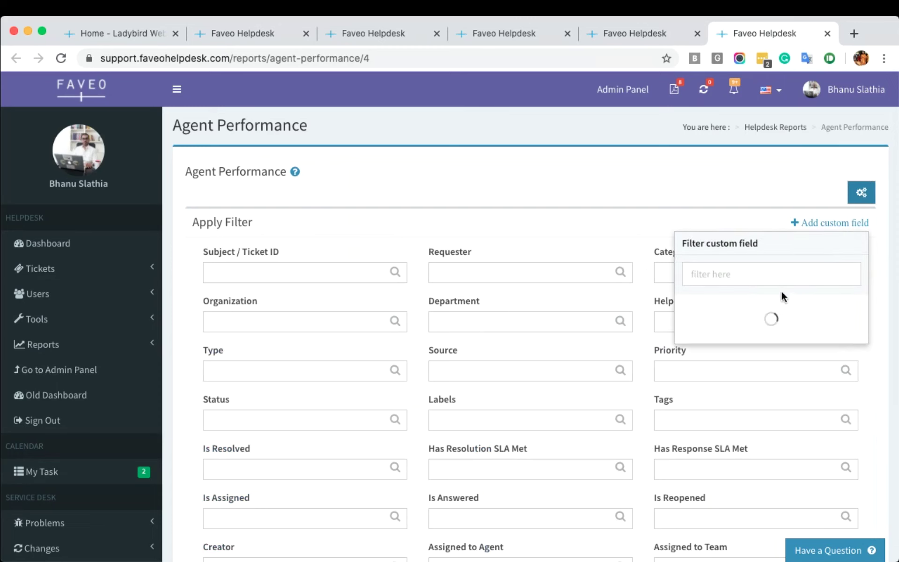
scroll(844, 372, "down", 2)
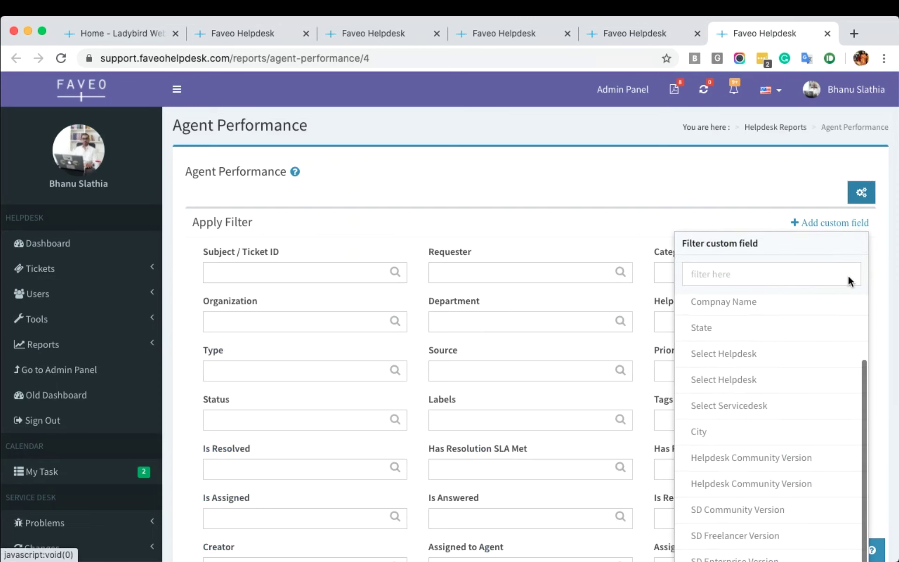
left_click(608, 218)
scroll(712, 336, "down", 5)
scroll(713, 336, "down", 3)
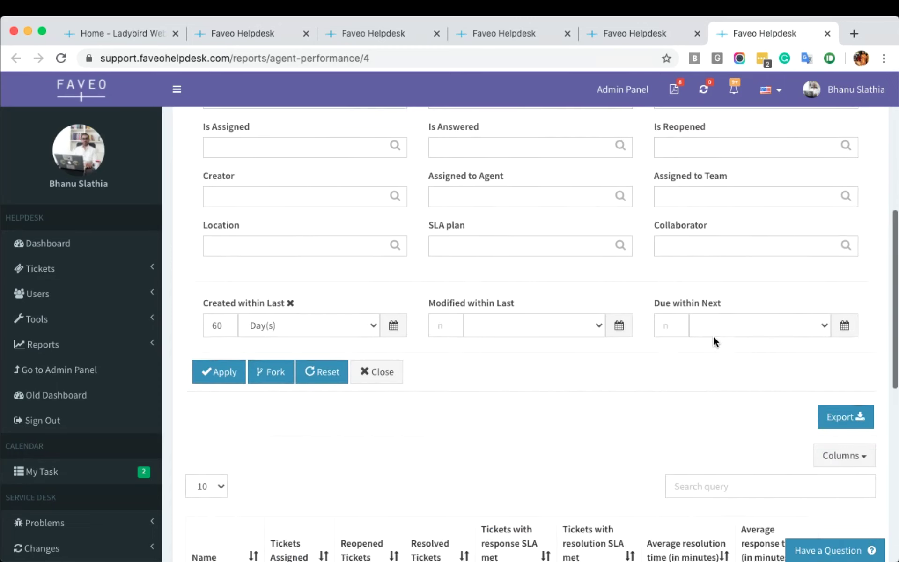
scroll(712, 336, "up", 7)
left_click(863, 129)
scroll(431, 266, "down", 2)
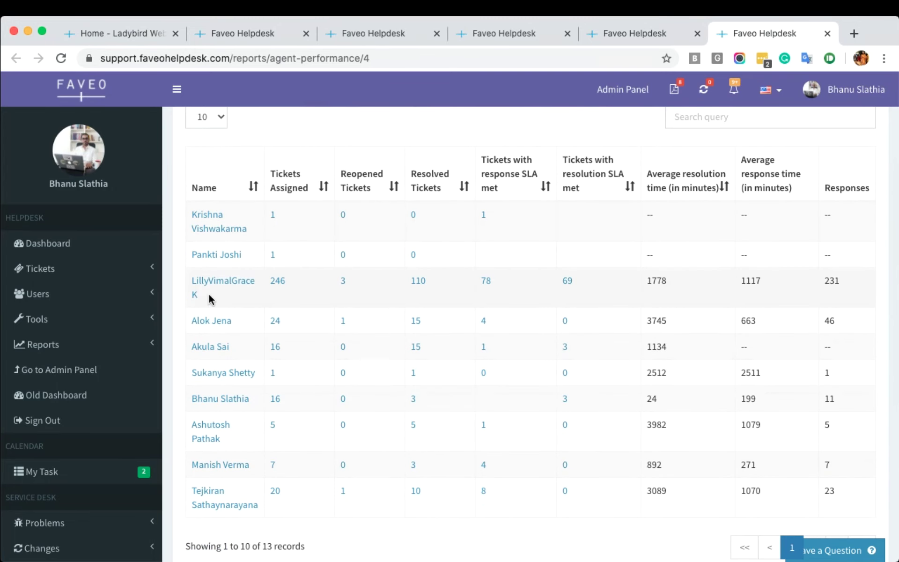
Highlight the third agent's ticket counts, SLA figures and average resolution time in the Agent Performance table.
left_click_drag(211, 297, 189, 284)
double_click(277, 280)
left_click_drag(343, 283, 449, 283)
double_click(486, 280)
double_click(563, 281)
left_click_drag(674, 282, 654, 283)
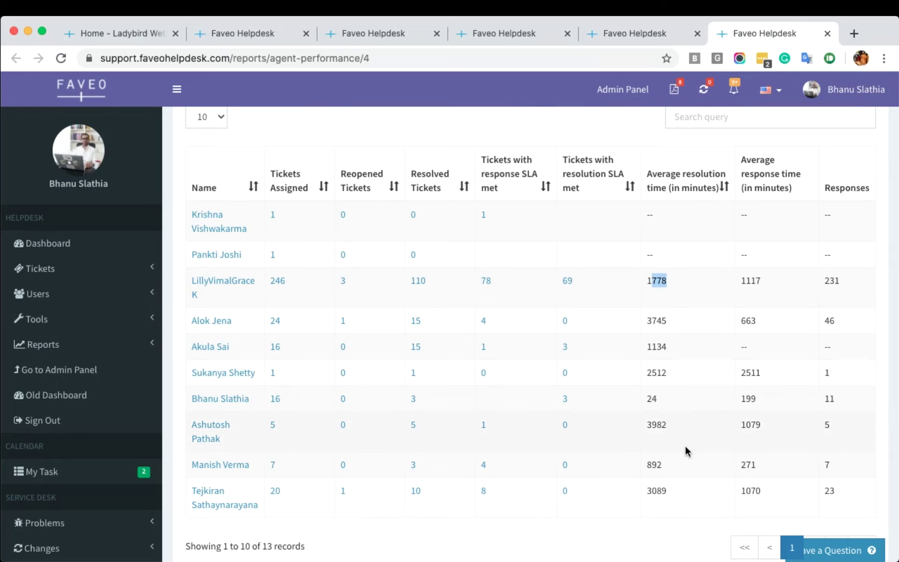
scroll(684, 450, "down", 2)
scroll(684, 451, "up", 5)
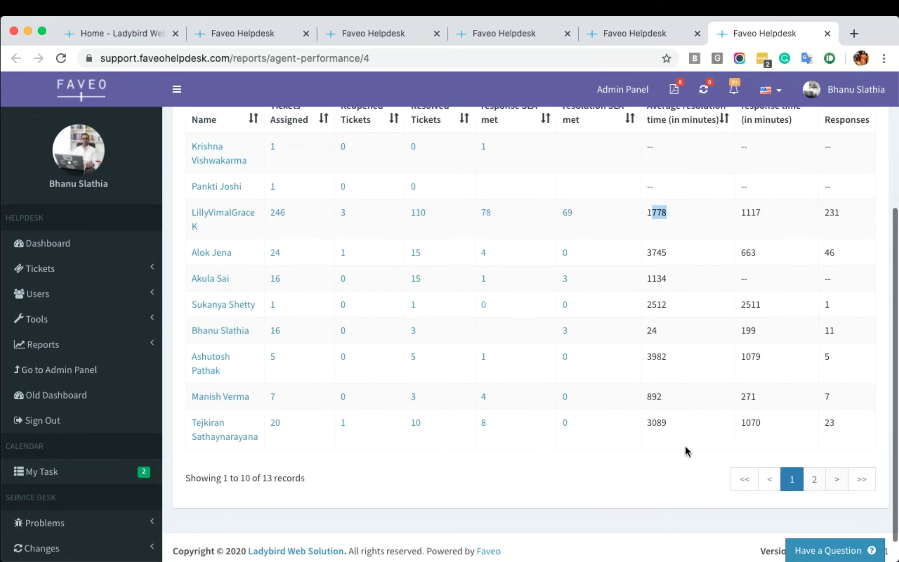
Return to Helpdesk Reports and review the remaining Productivity and Customer Happiness reports.
left_click(505, 34)
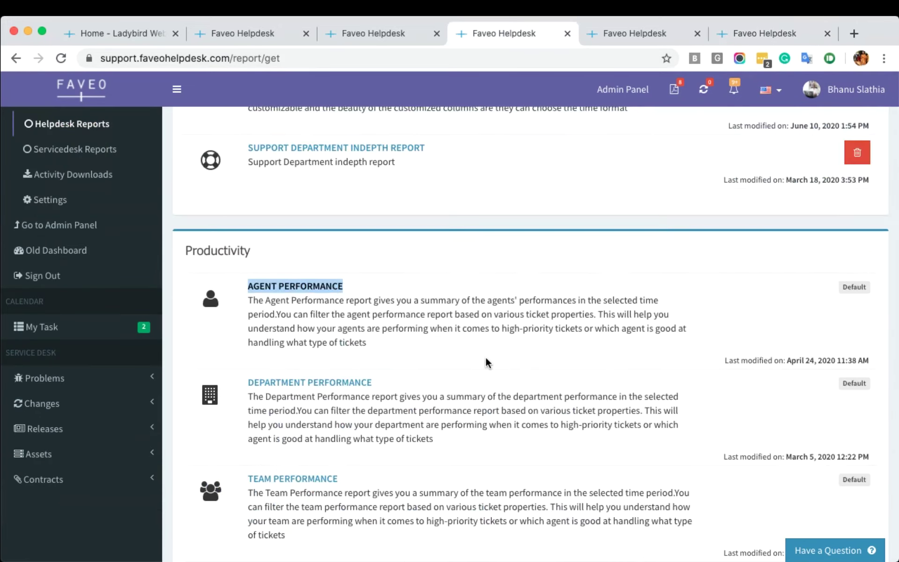
scroll(485, 357, "down", 8)
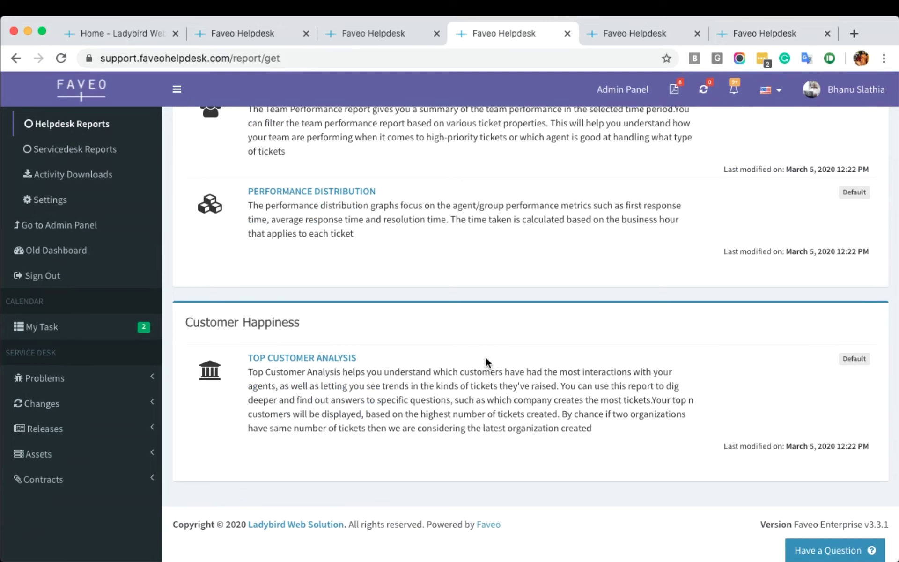
scroll(485, 357, "up", 10)
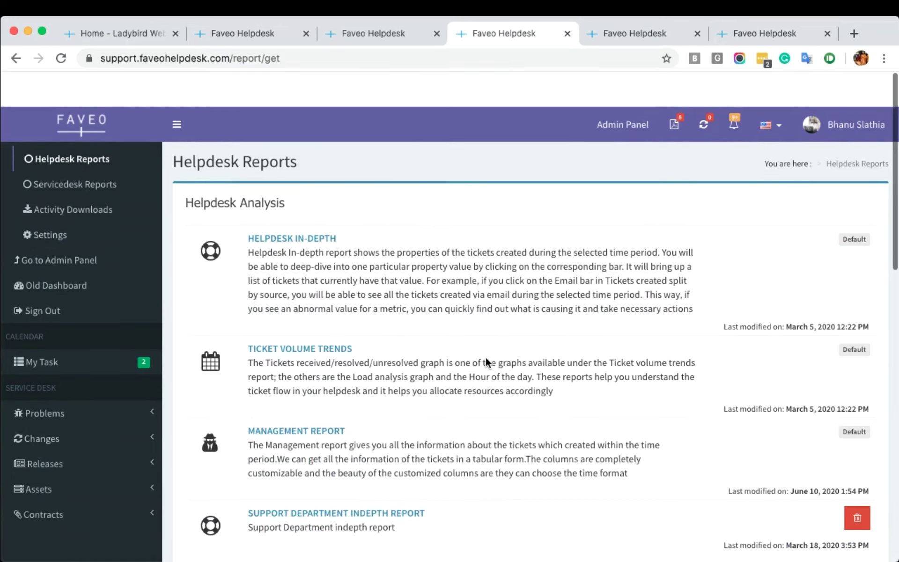
Open the Admin Panel in a new browser tab from the Agent Performance page and switch to it.
left_click(762, 34)
right_click(623, 89)
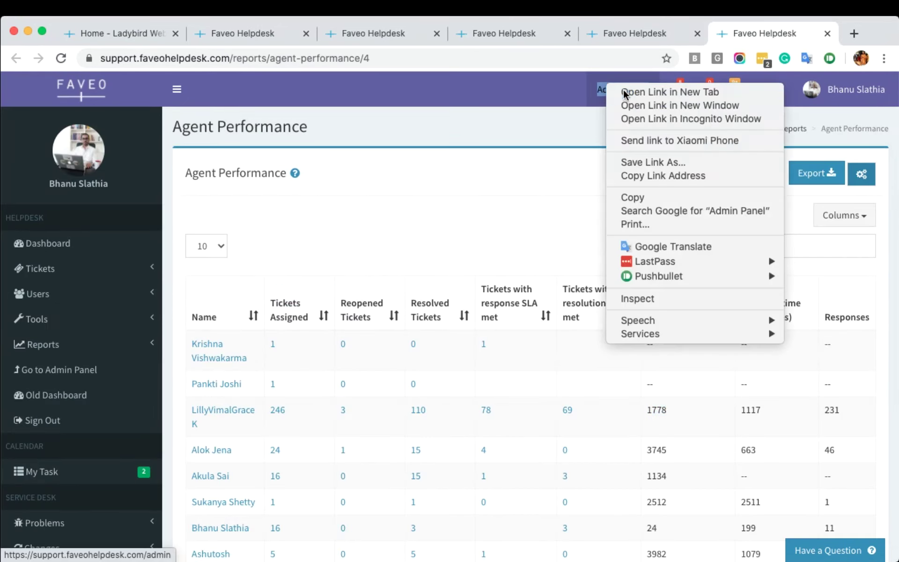
left_click(626, 94)
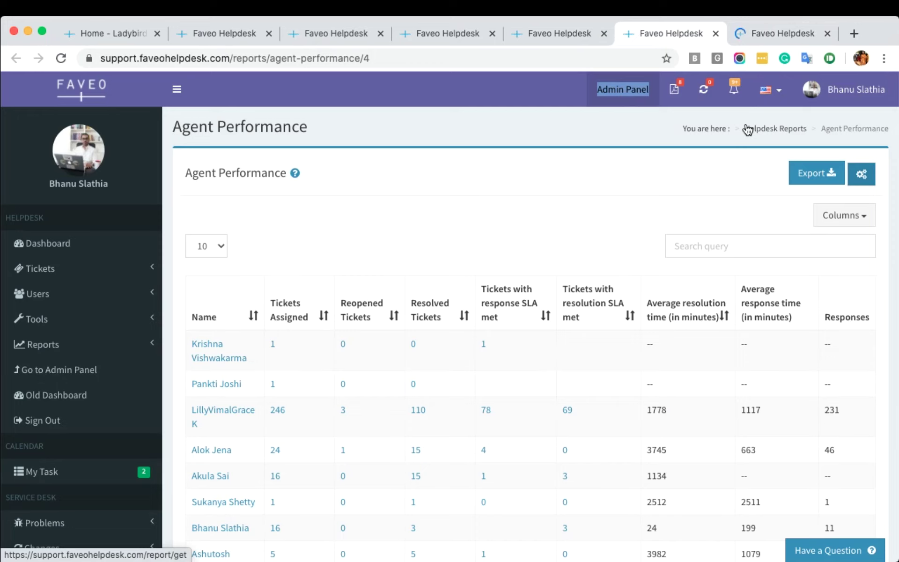
left_click(766, 33)
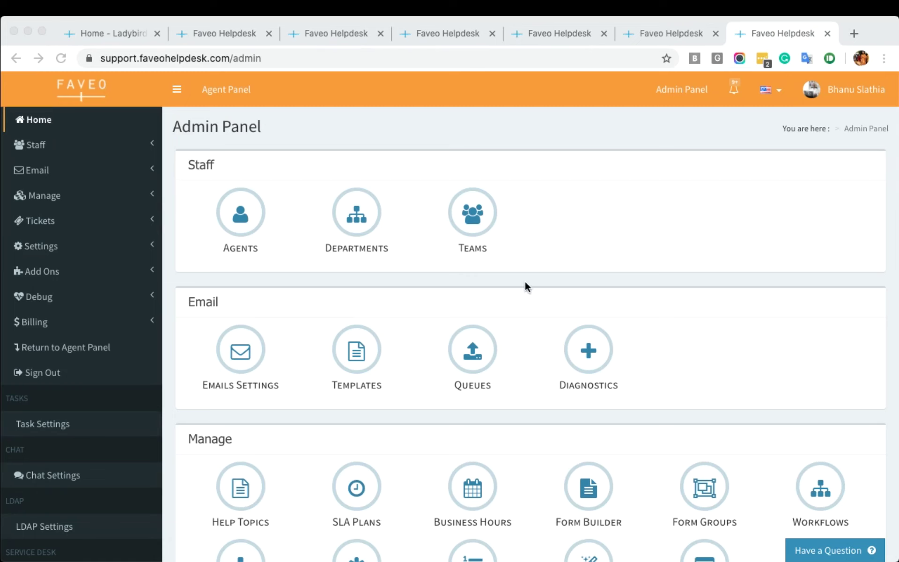
Review the Admin Panel sections from Staff and Email down to System Logs And Debugging, then return to its start.
left_click(675, 543)
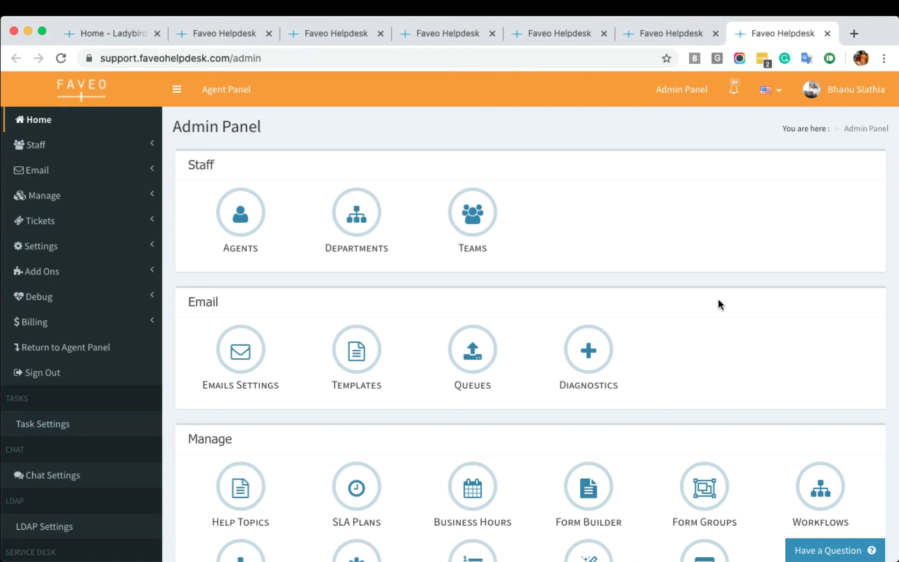
scroll(719, 304, "down", 16)
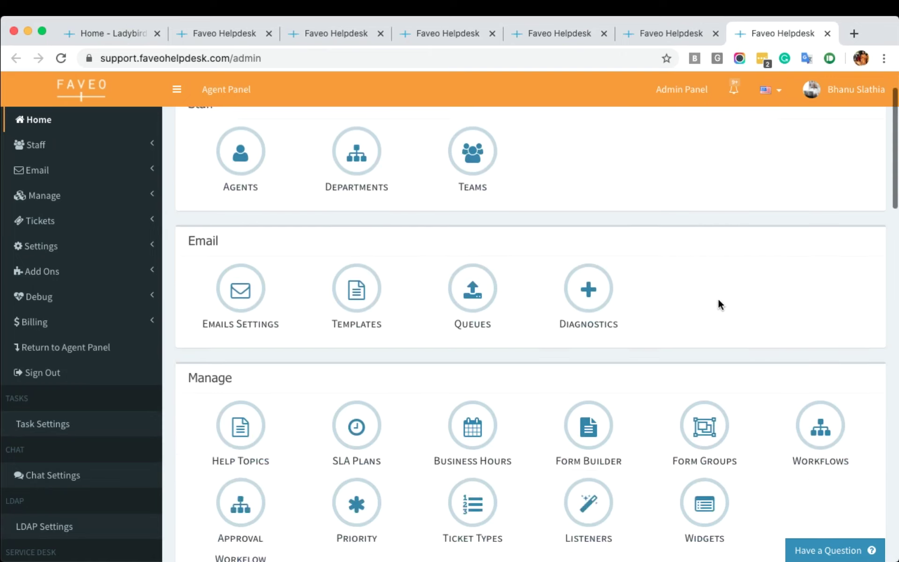
scroll(720, 304, "down", 15)
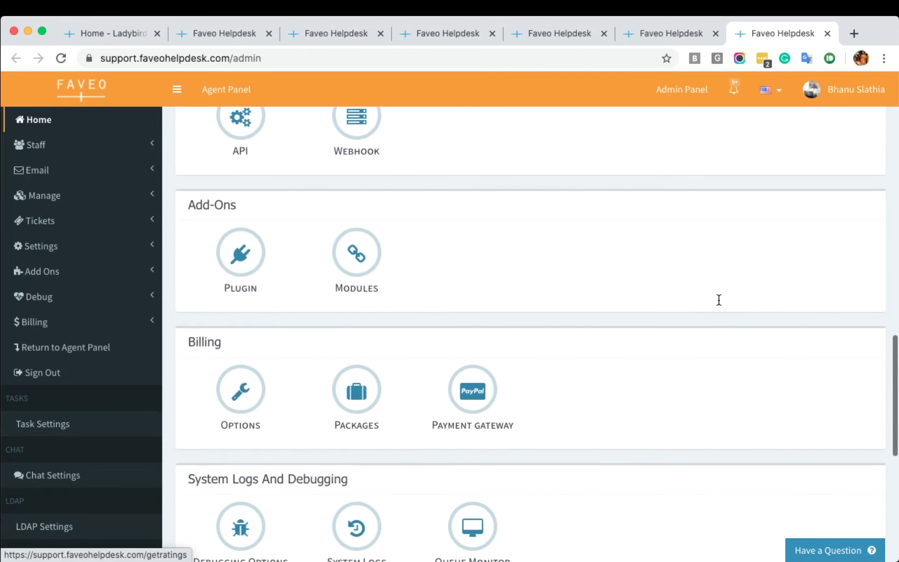
key("super+r")
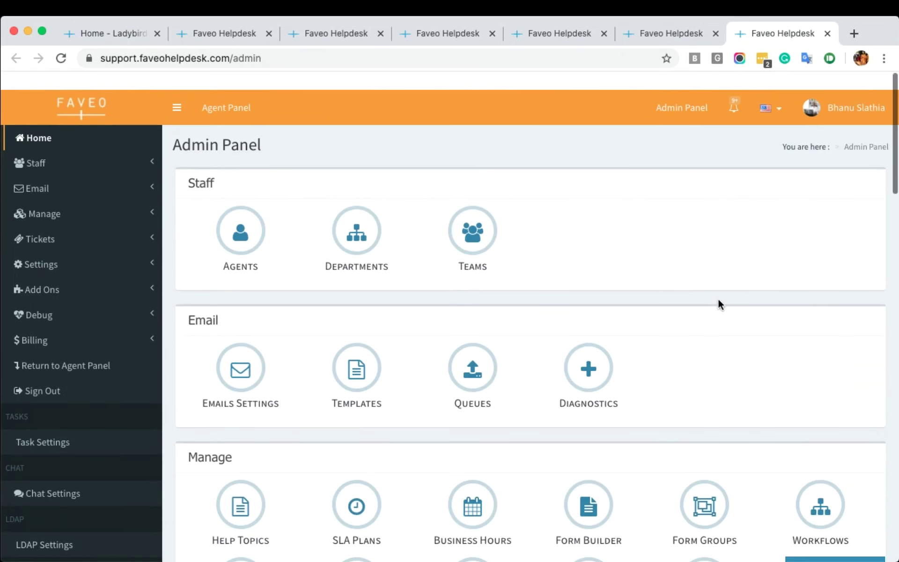
Open Emails Settings, Business Hours and SLA Plans from the Admin Panel in separate new browser tabs.
scroll(717, 298, "down", 3)
right_click(250, 249)
left_click(266, 251)
scroll(444, 330, "down", 2)
right_click(474, 304)
left_click(484, 303)
right_click(358, 286)
left_click(385, 293)
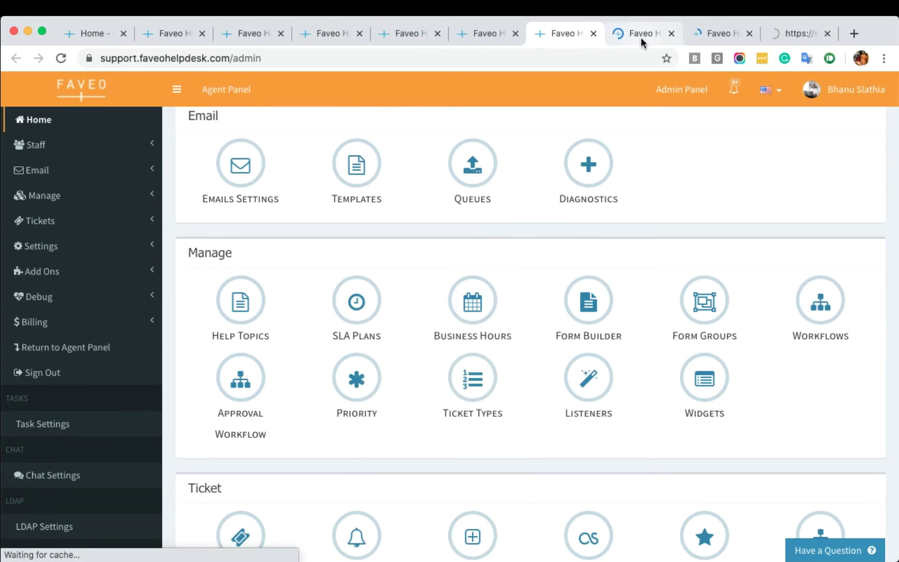
Open the default support email for editing from Emails Settings and inspect the incoming Fetching Protocol options, keeping IMAP.
left_click(640, 37)
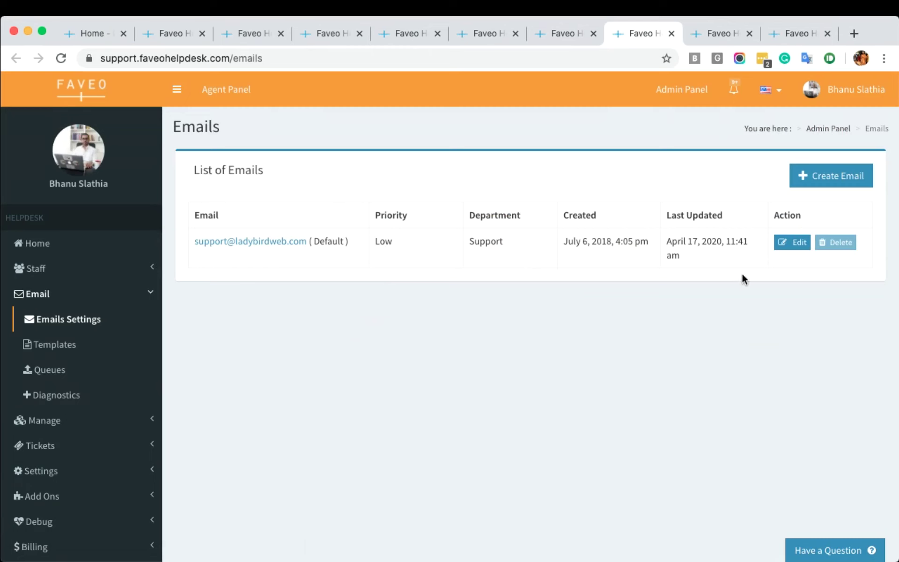
left_click(796, 246)
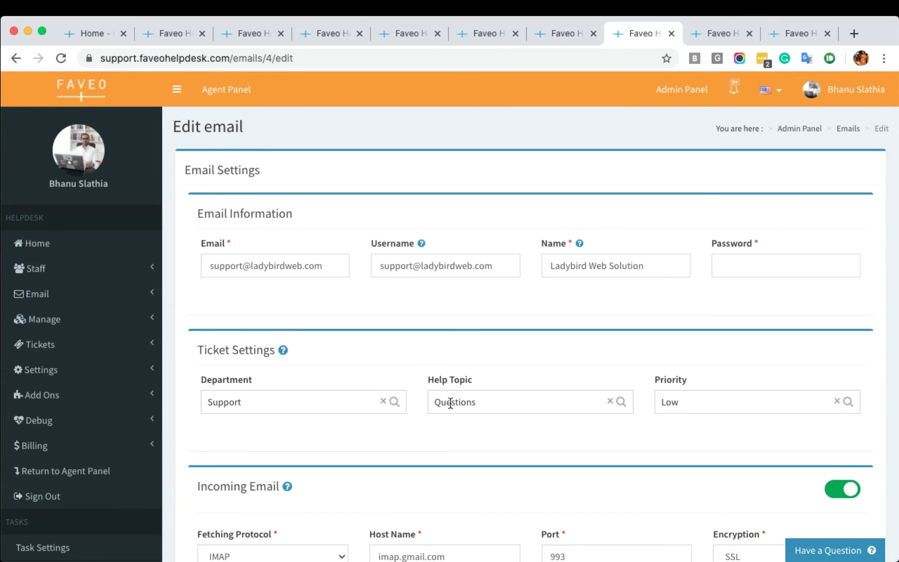
scroll(450, 401, "down", 5)
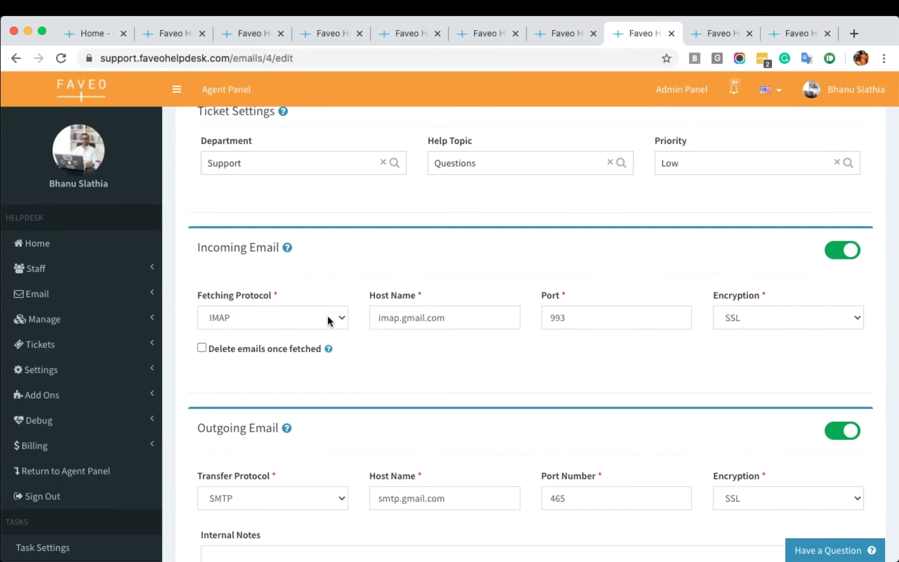
left_click(327, 317)
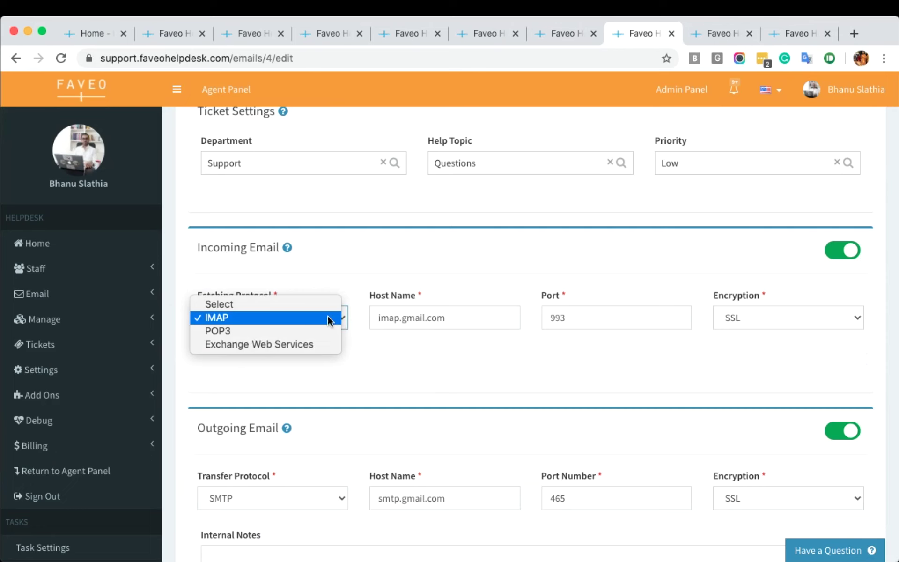
left_click(300, 326)
Inspect the outgoing Transfer Protocol options, keeping SMTP, and review the email information and ticket settings.
scroll(365, 400, "down", 3)
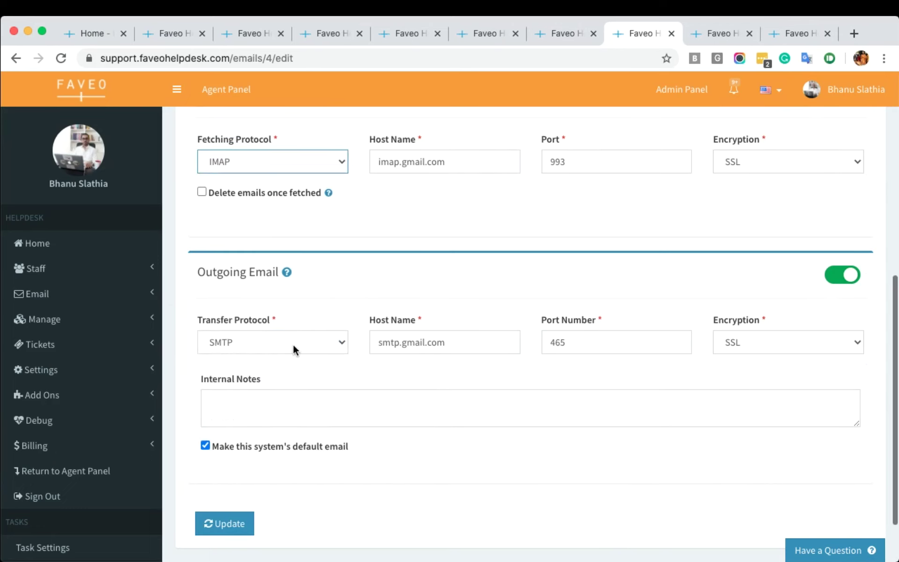
left_click(293, 344)
left_click(344, 296)
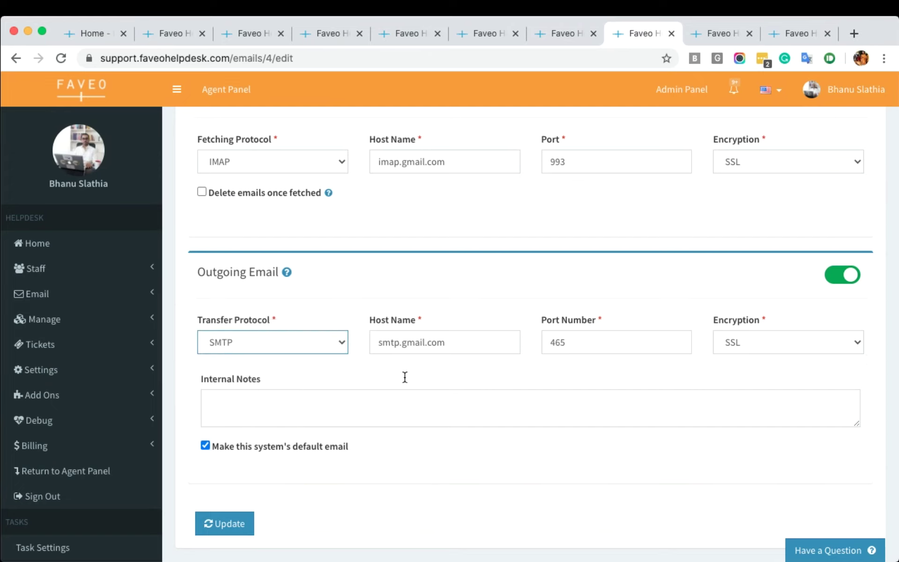
scroll(398, 397, "up", 7)
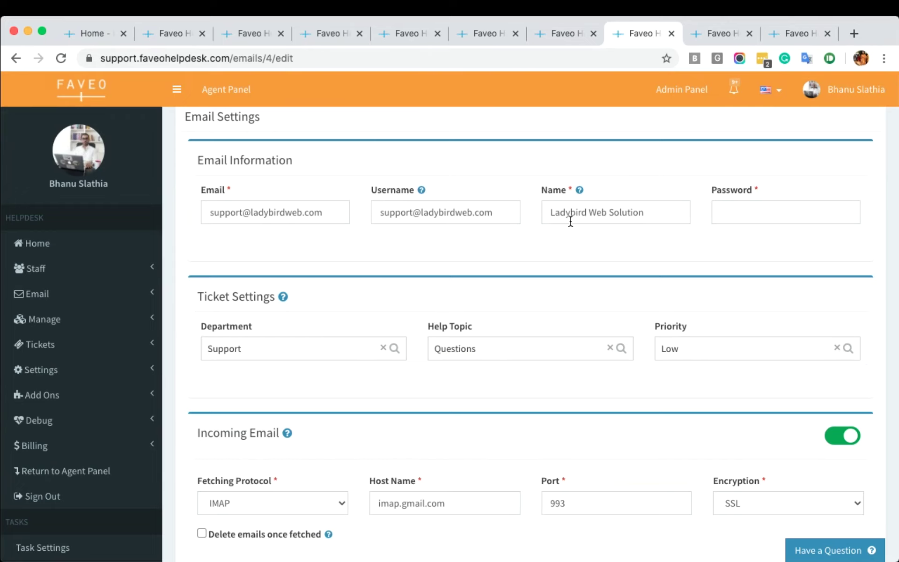
scroll(702, 153, "up", 2)
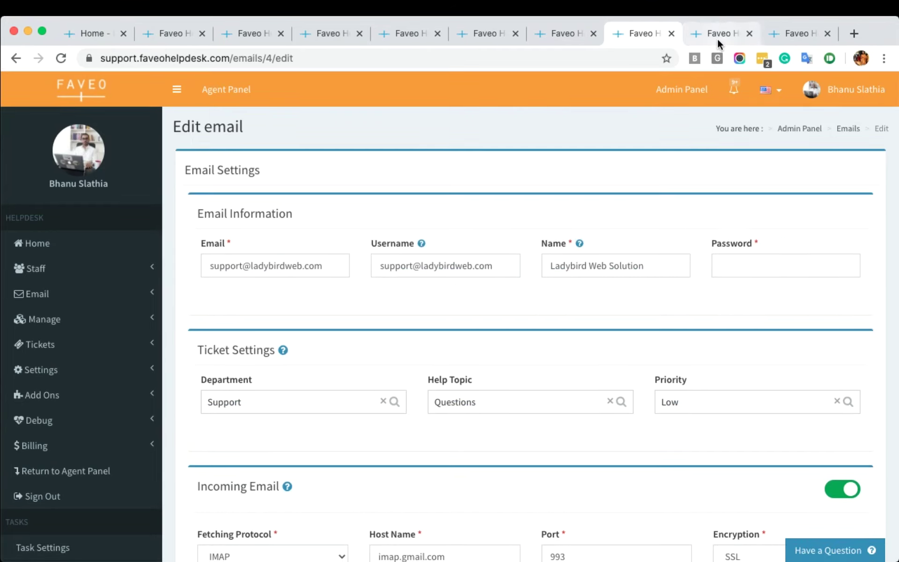
Open BH for Sales Team for editing from Business Hours and review its open hours and yearly holiday list.
left_click(717, 38)
scroll(591, 373, "up", 2)
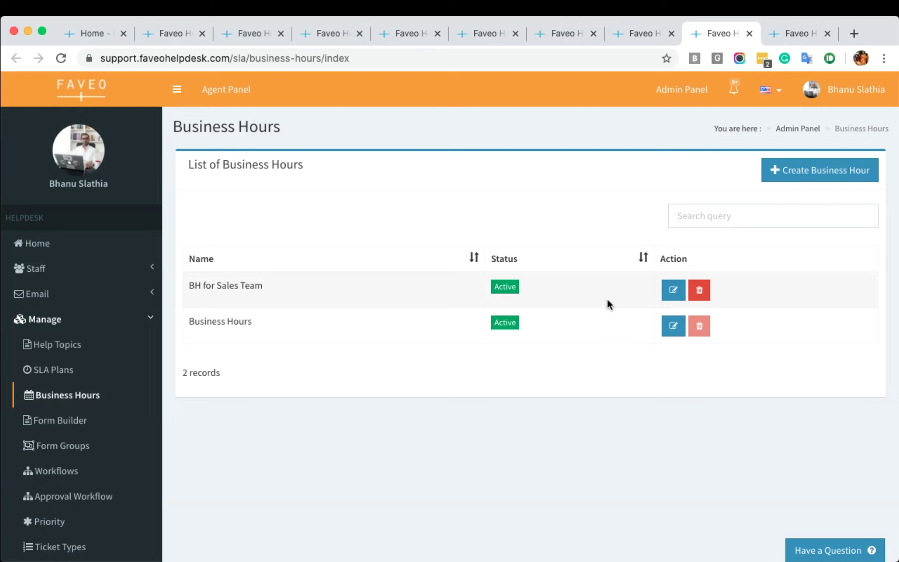
left_click(673, 294)
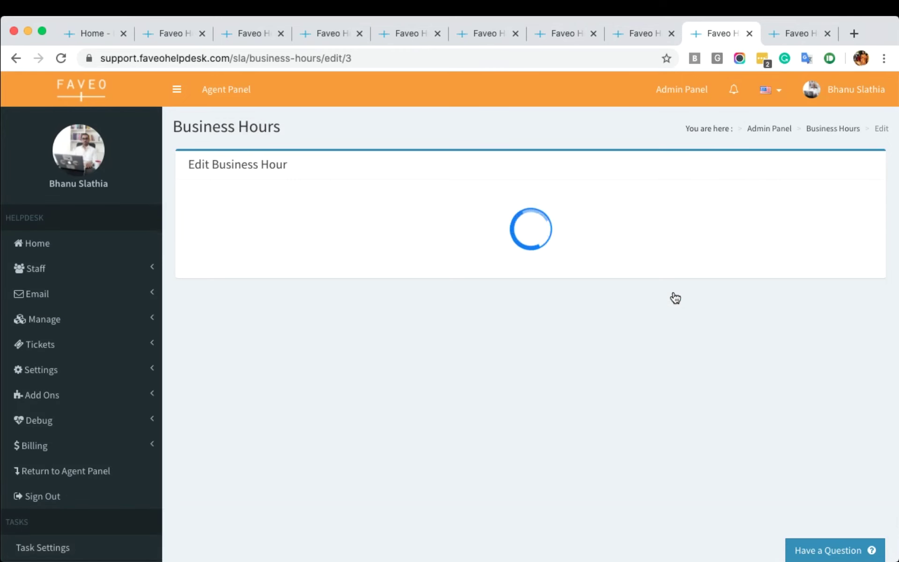
scroll(352, 370, "down", 5)
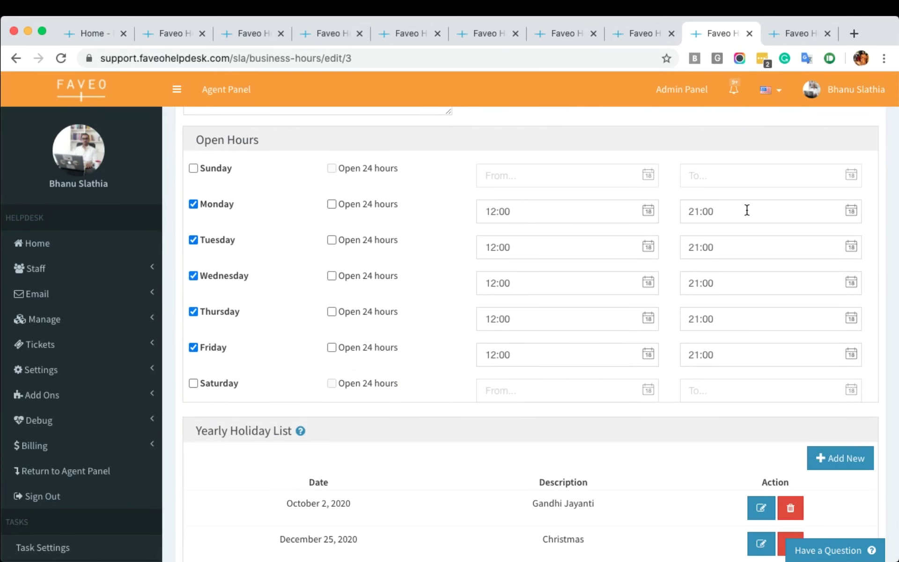
scroll(466, 327, "down", 4)
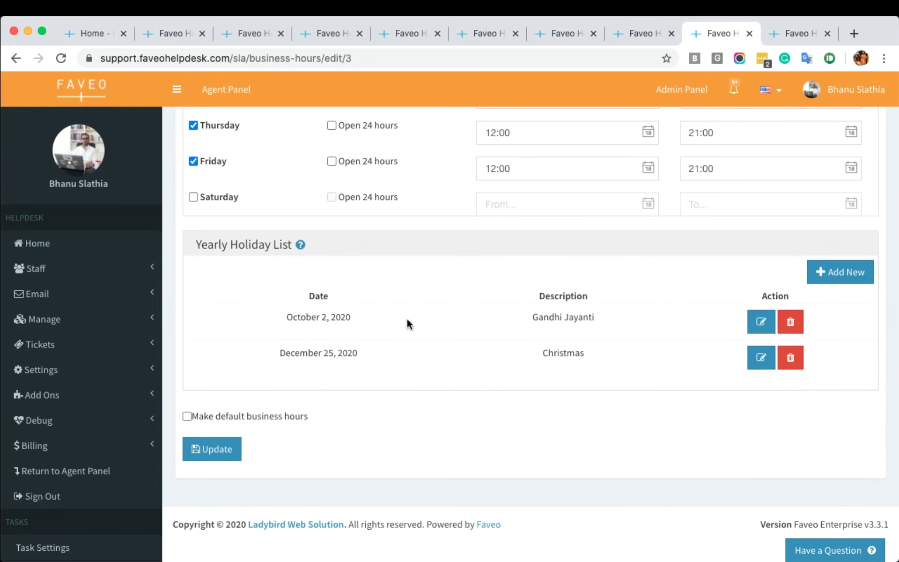
scroll(407, 319, "up", 1)
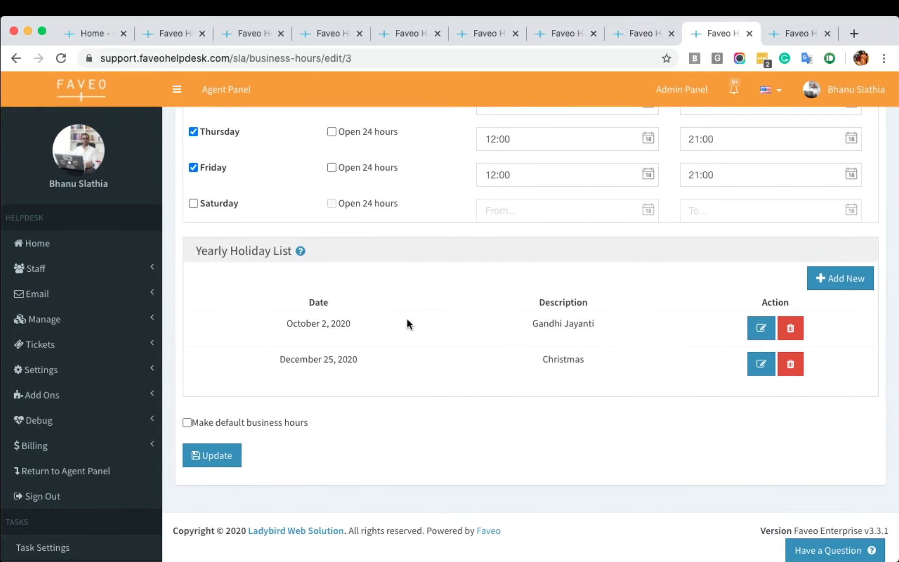
scroll(565, 402, "up", 8)
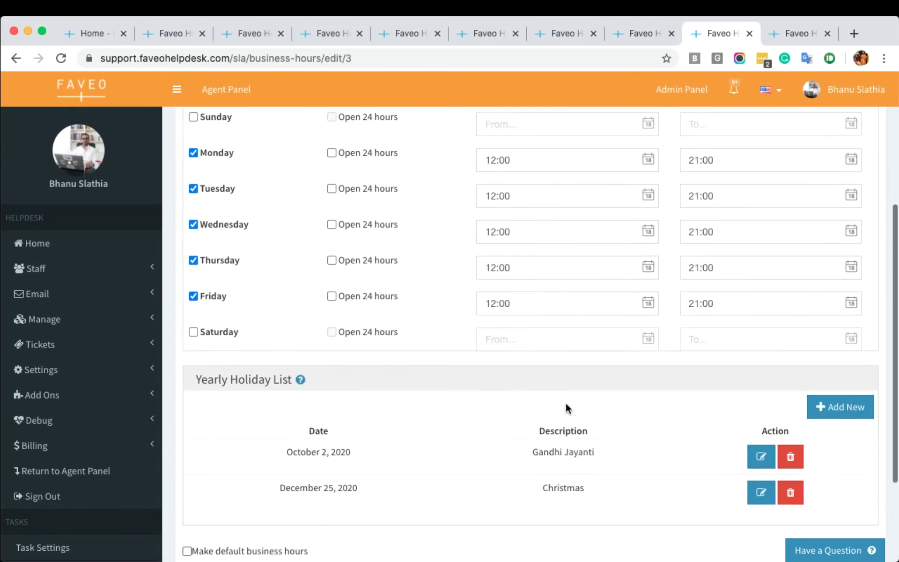
Open the Sla For Question plan for editing from the SLA Plans list and view its SLA targets.
left_click(790, 34)
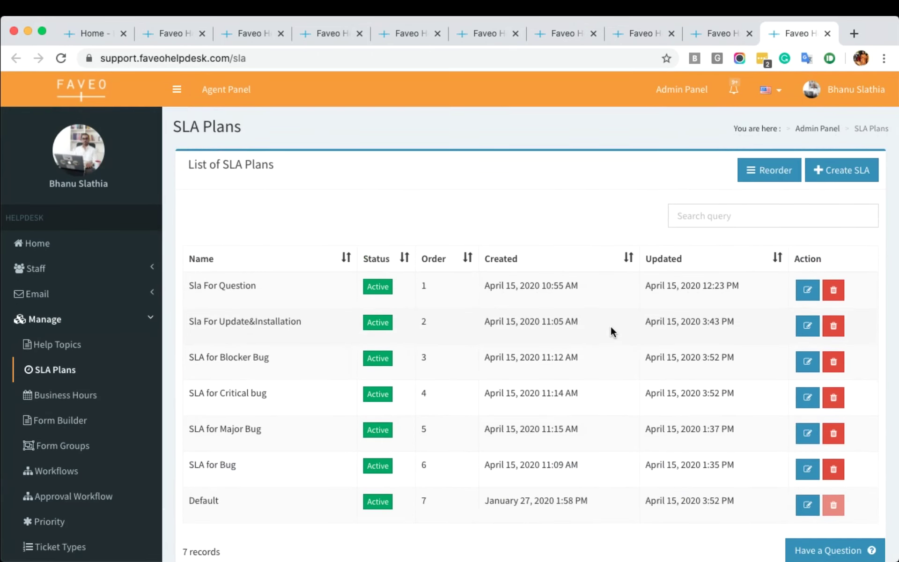
left_click(807, 291)
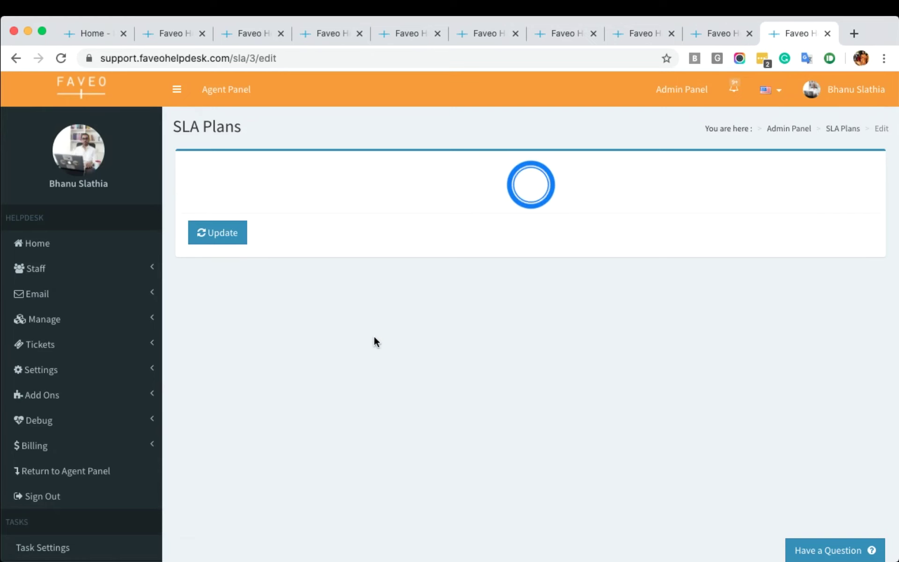
scroll(374, 340, "down", 4)
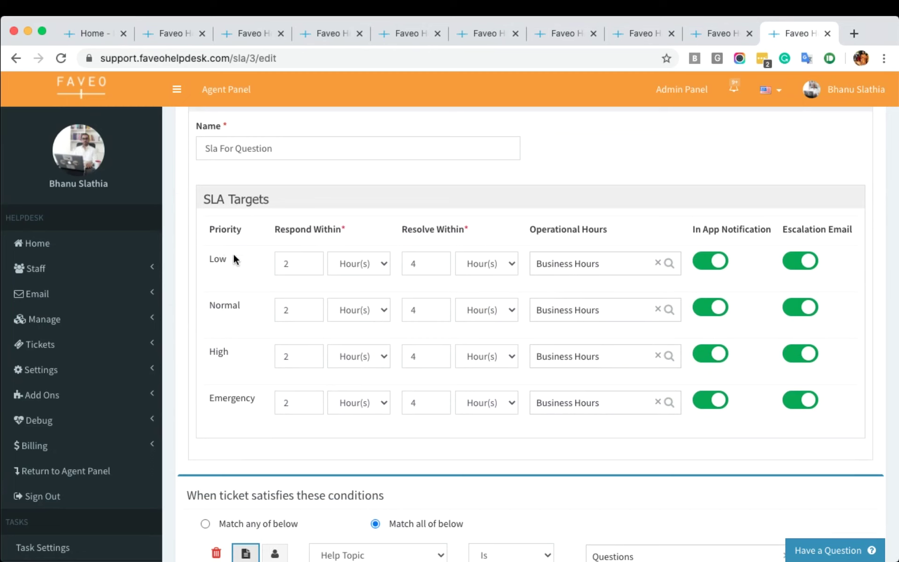
Highlight the Low priority and its Respond Within and Resolve Within values in the SLA Targets table.
left_click_drag(232, 260, 209, 260)
left_click(301, 266)
left_click_drag(304, 266, 284, 265)
left_click(419, 272)
left_click_drag(431, 262, 405, 263)
left_click(427, 261)
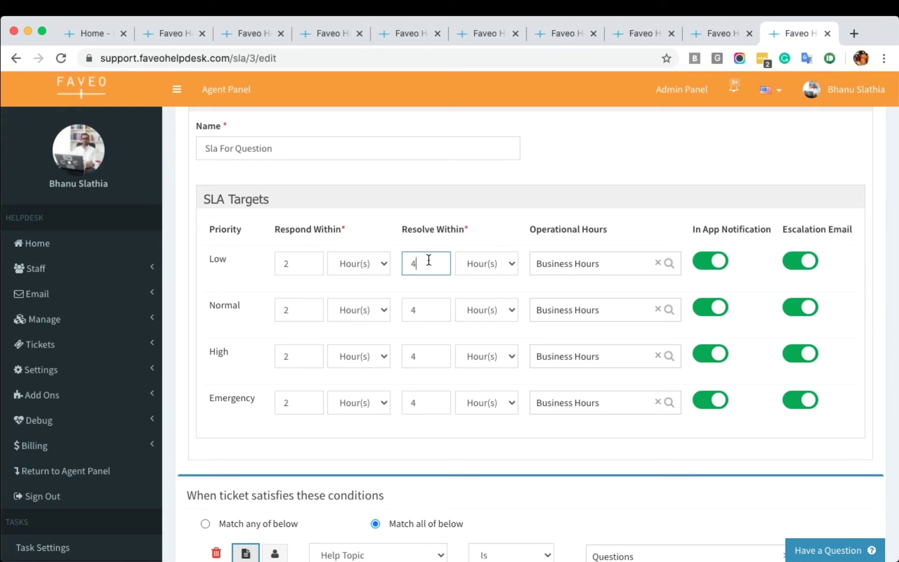
left_click(286, 264)
Add a new blank rule to the SLA plan's ticket conditions below the Help Topic condition.
scroll(269, 287, "down", 5)
scroll(270, 285, "down", 2)
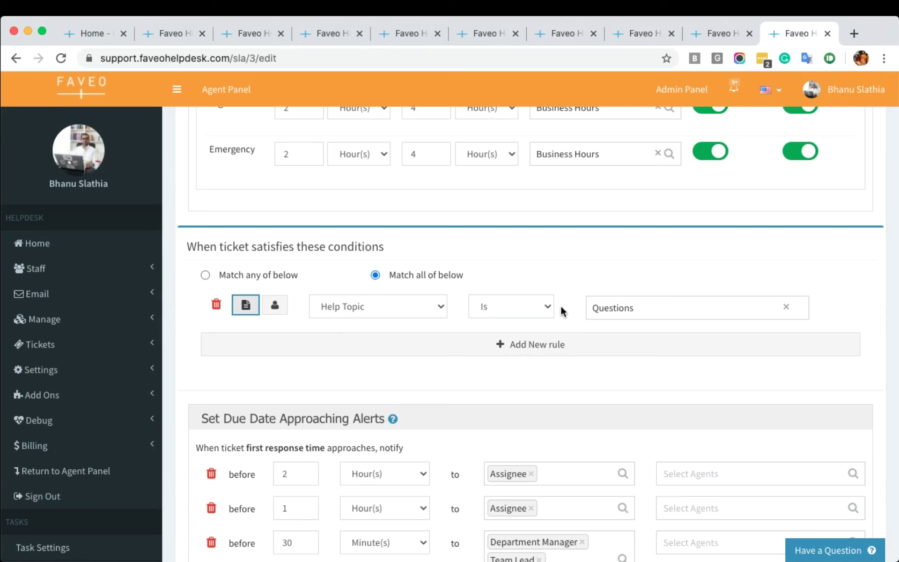
left_click(479, 341)
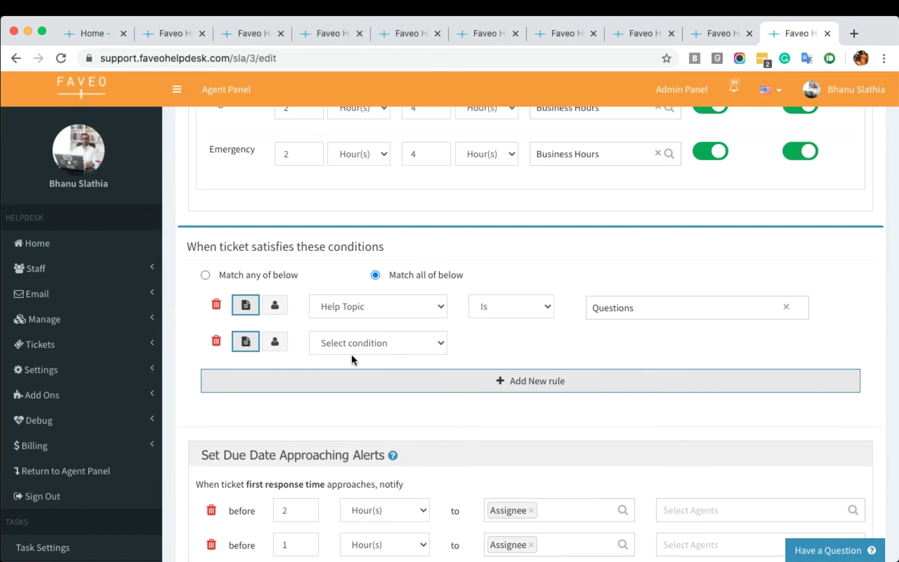
Highlight the 2-hour and 30-minute first response times under Set Due Date Approaching Alerts and add a new rule.
scroll(616, 359, "down", 5)
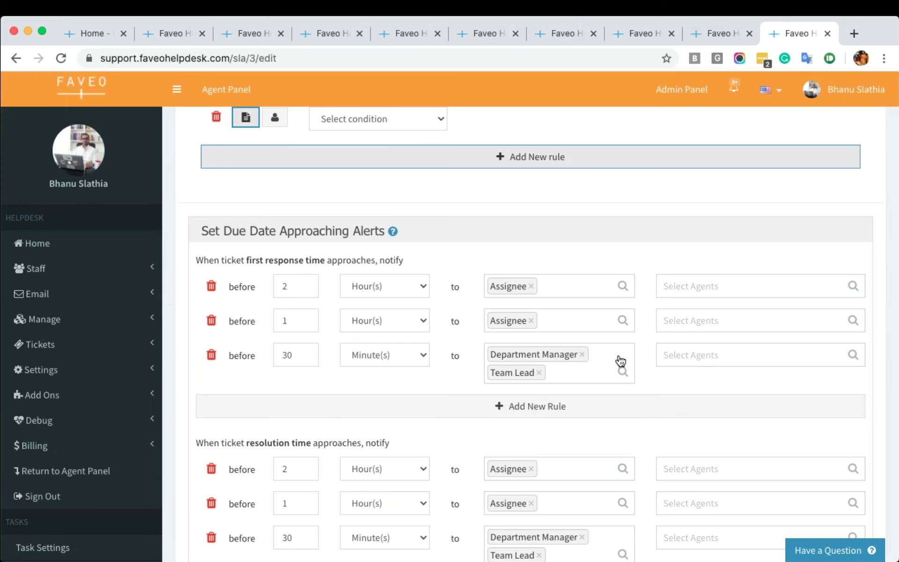
left_click(293, 287)
double_click(293, 287)
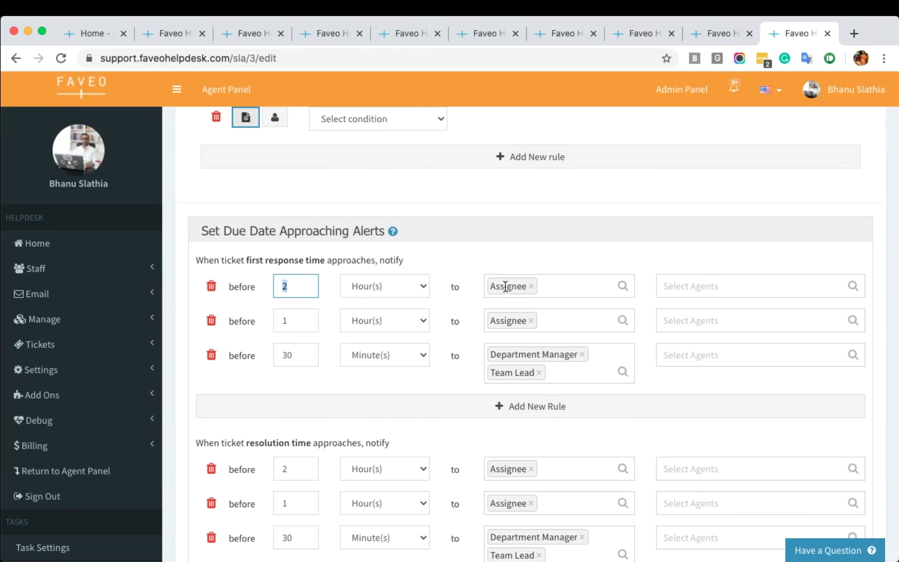
double_click(303, 360)
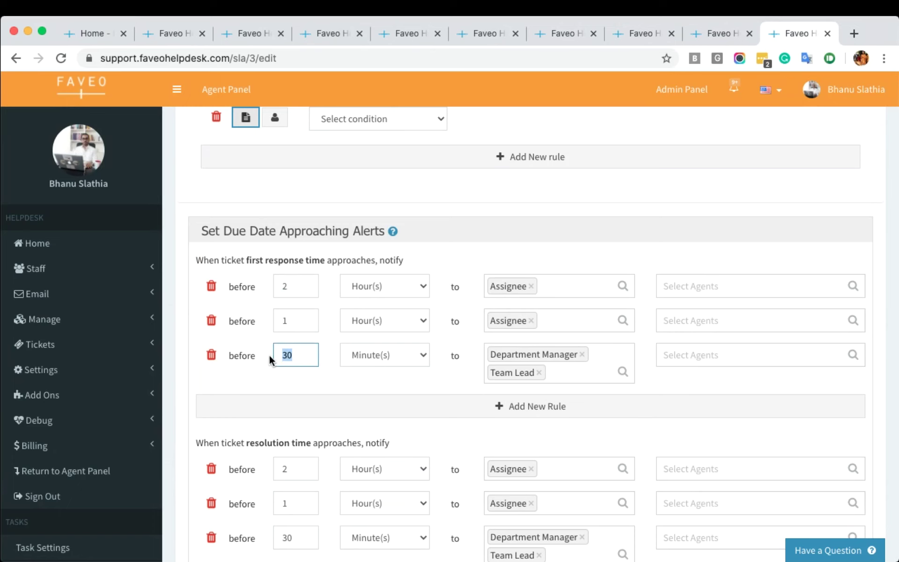
left_click(403, 411)
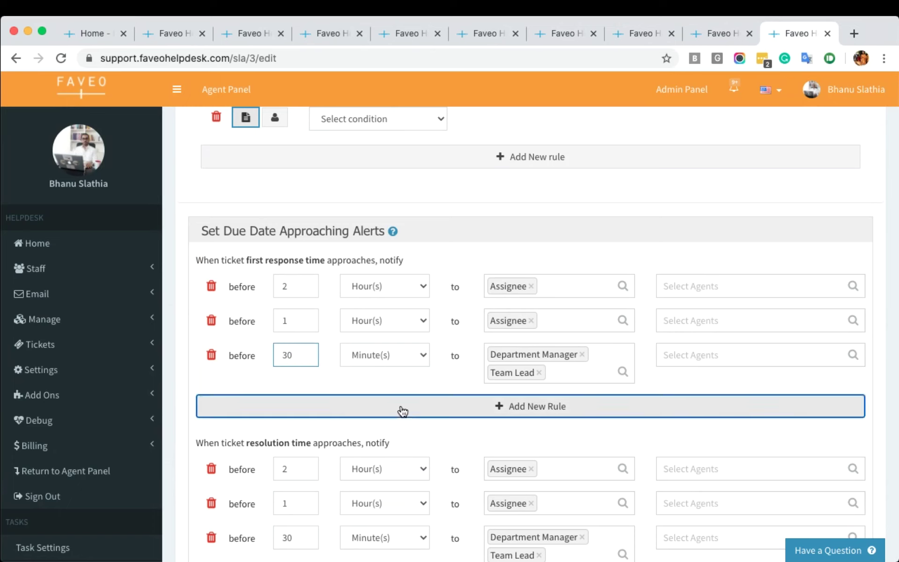
Review the Due Date Violation Alerts and Admin Notes, highlighting the 1-hour and 4-hour resolution time rules.
scroll(378, 401, "down", 3)
scroll(378, 402, "down", 8)
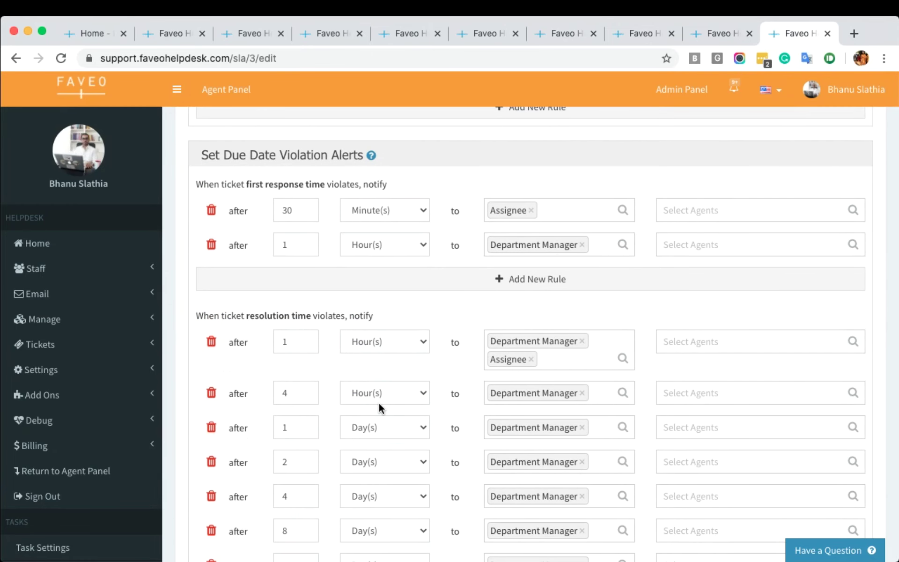
scroll(387, 318, "down", 3)
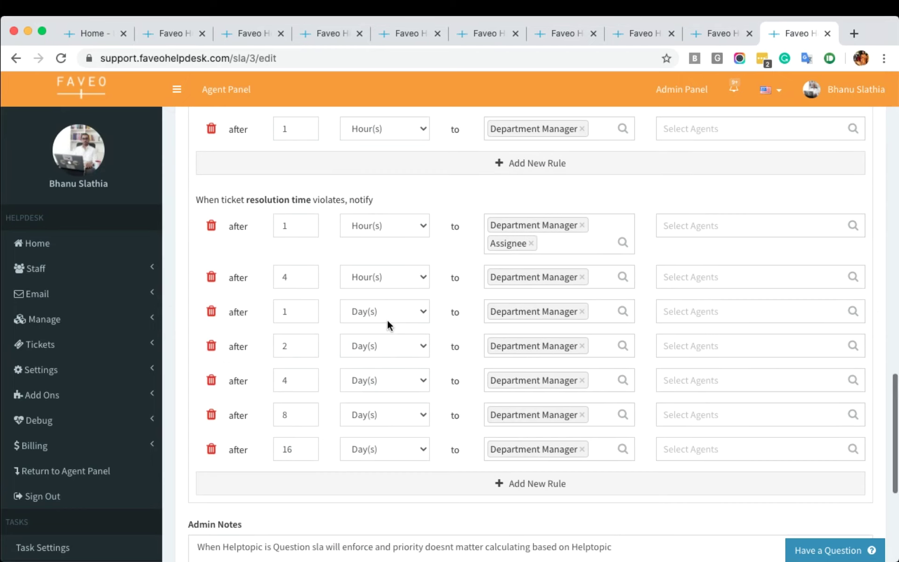
left_click_drag(295, 226, 259, 227)
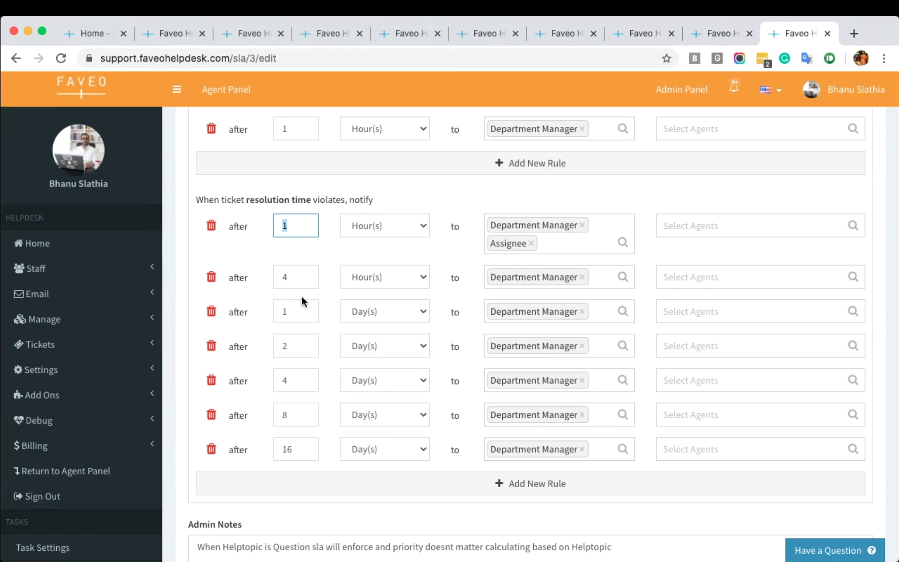
left_click_drag(302, 294, 271, 307)
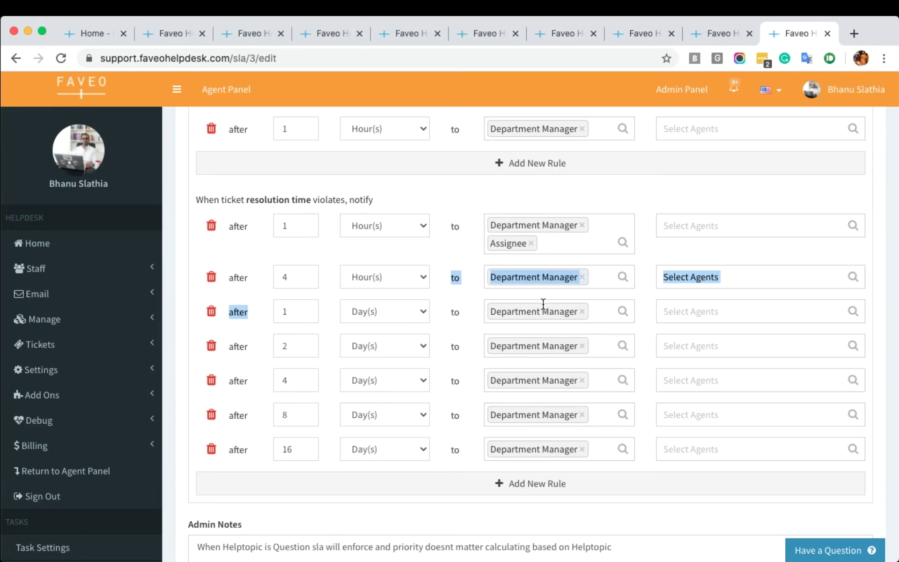
scroll(543, 303, "down", 5)
scroll(543, 303, "up", 6)
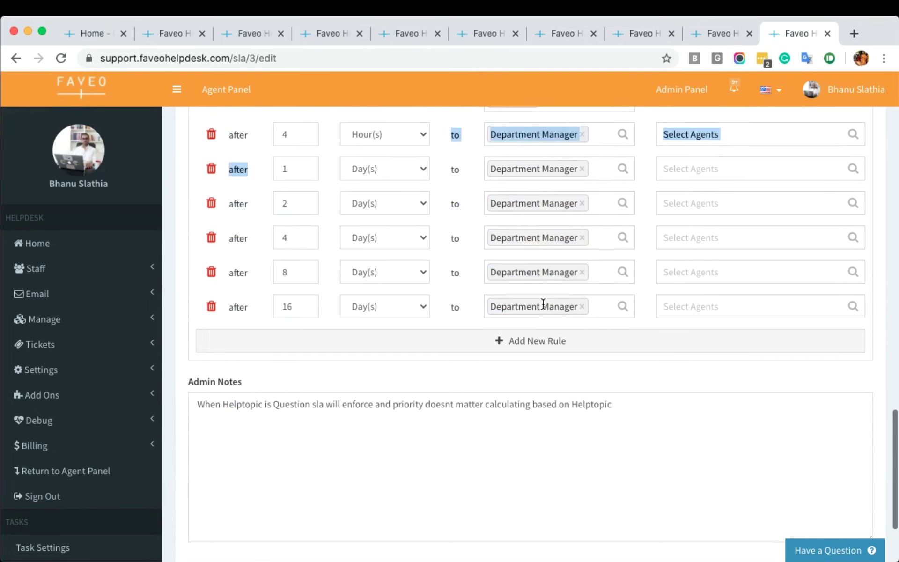
scroll(543, 303, "up", 4)
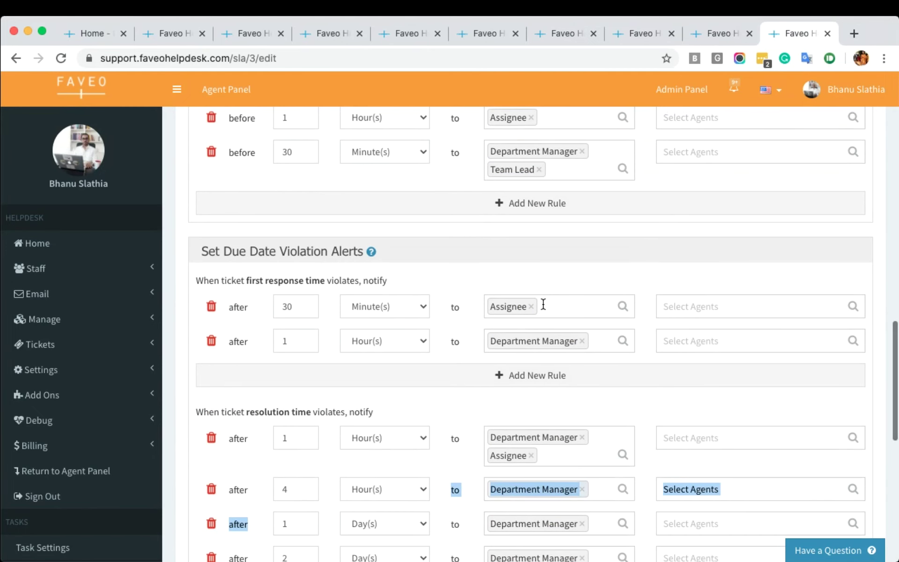
Leave the SLA plan for the admin panel home and open the Alert and Notices settings.
scroll(543, 304, "up", 10)
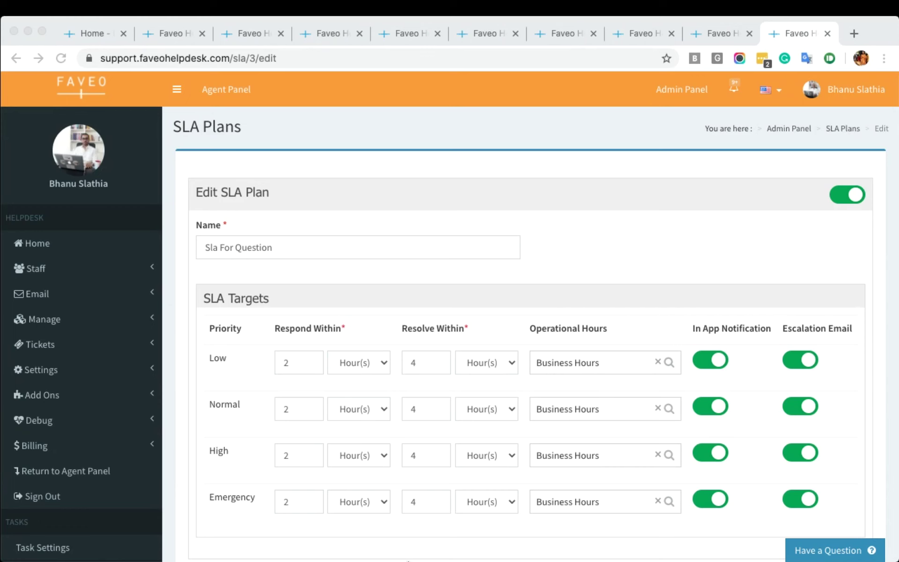
left_click(677, 543)
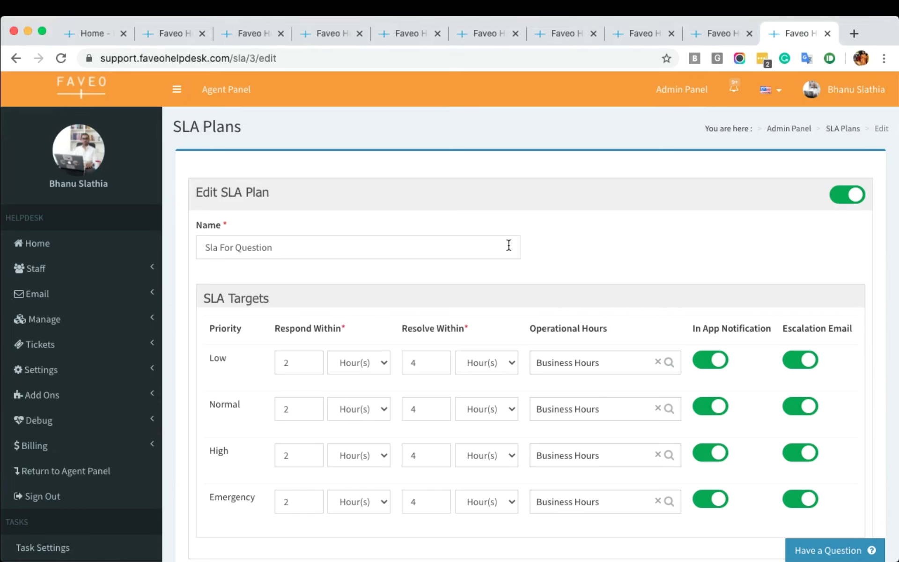
left_click(679, 97)
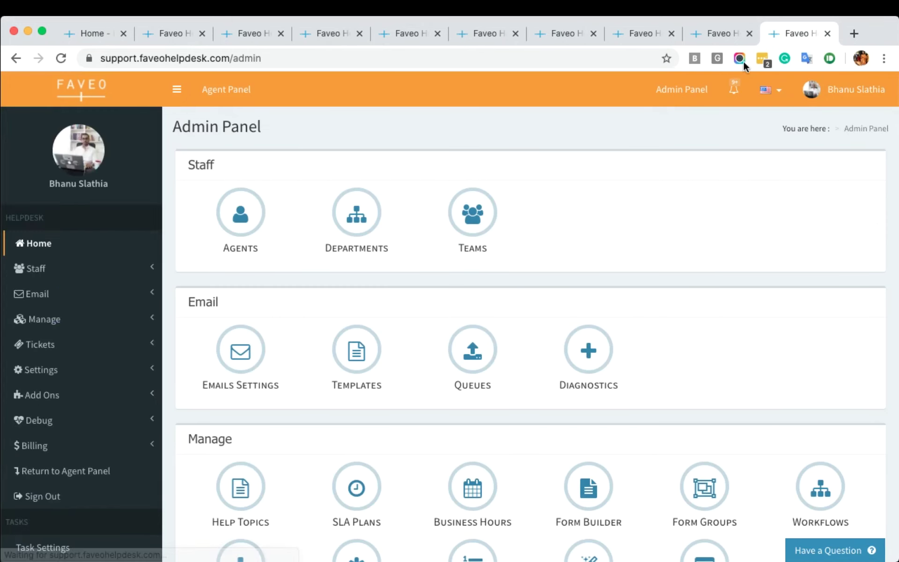
scroll(590, 310, "down", 6)
scroll(470, 288, "up", 4)
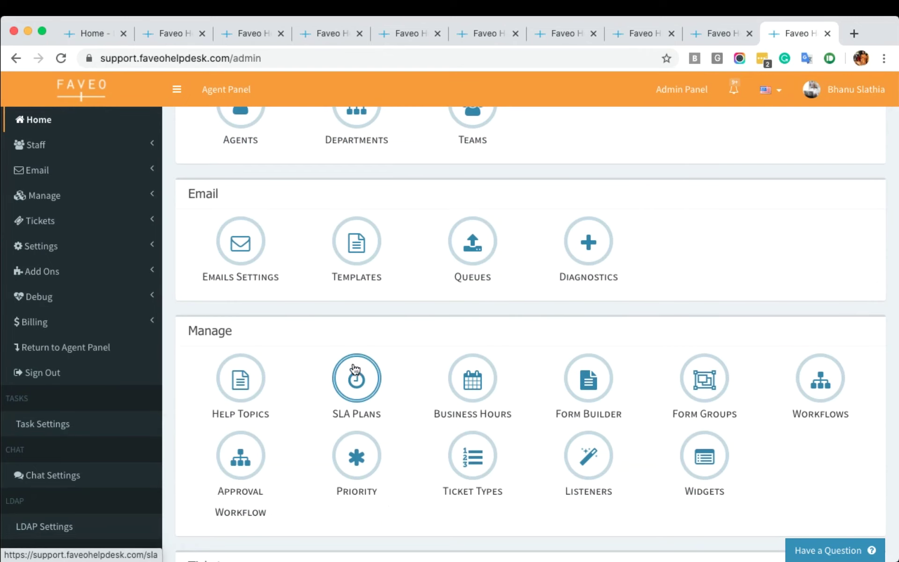
scroll(354, 365, "down", 4)
left_click(364, 381)
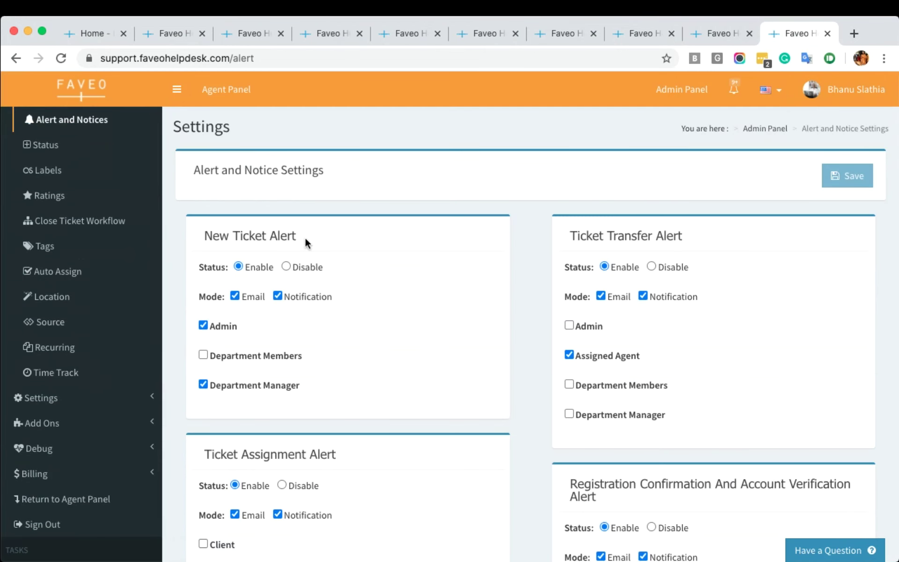
Highlight the New Ticket Alert and Ticket Assignment Alert headings in the Alert and Notice Settings.
left_click_drag(304, 237, 211, 236)
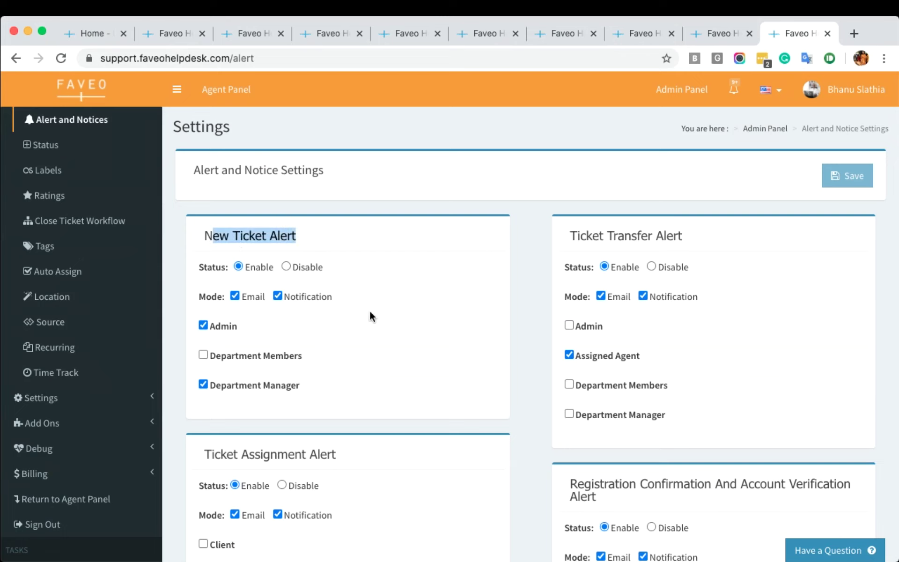
scroll(369, 315, "down", 5)
left_click_drag(345, 319, 203, 318)
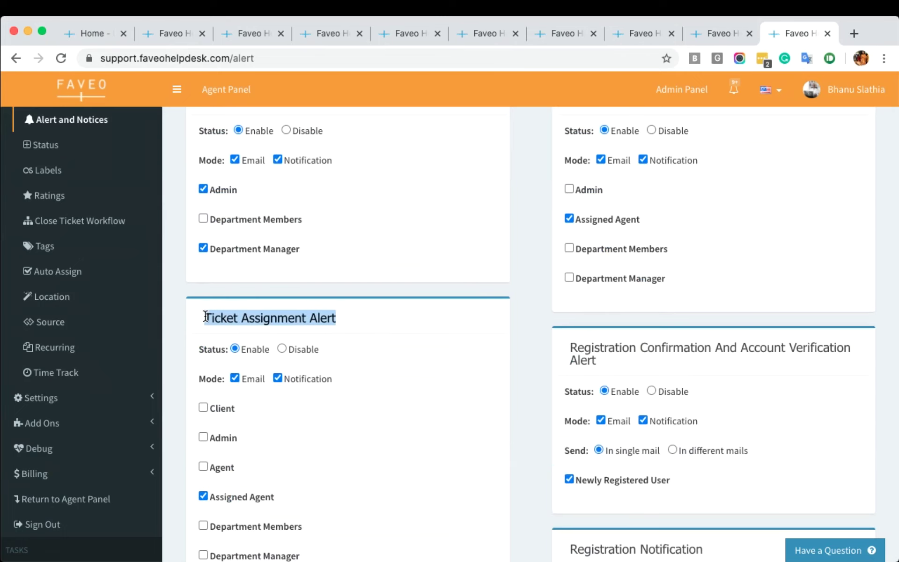
scroll(549, 305, "up", 5)
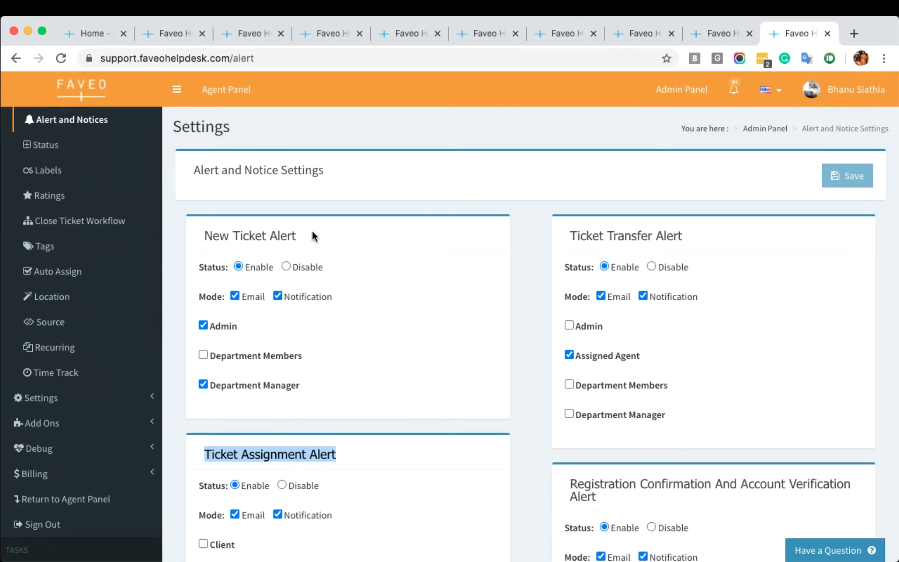
Highlight the New Ticket Alert heading, then tick and untick Department Members as a recipient.
left_click_drag(311, 235, 204, 236)
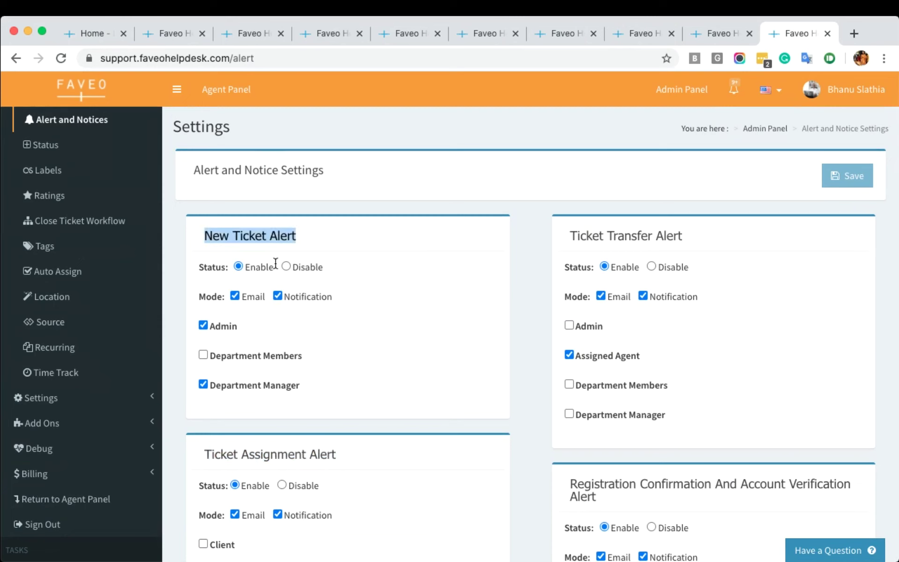
left_click(204, 358)
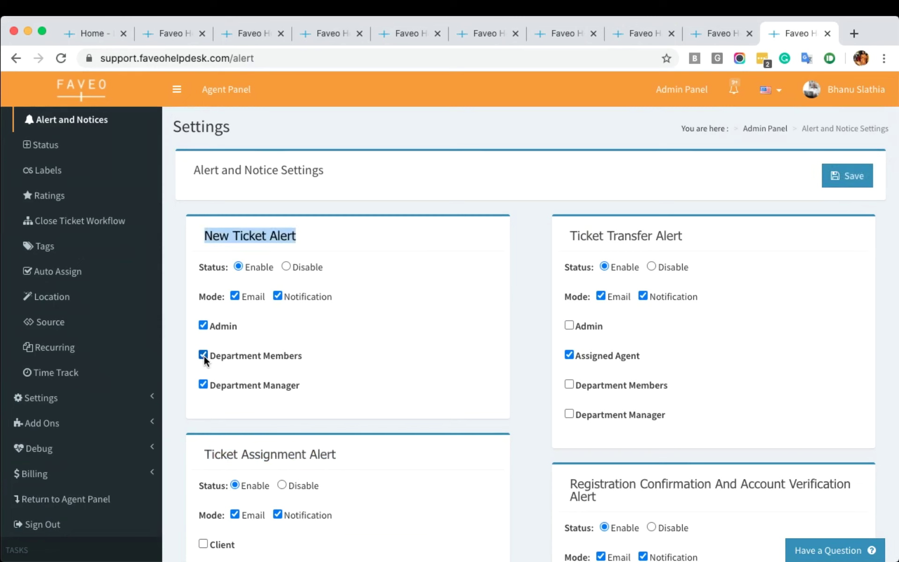
left_click(204, 358)
Review the other alert types, including Daily Report, Agent Reply and New Ticket Confirmation, and return to New Ticket Alert.
scroll(598, 412, "down", 15)
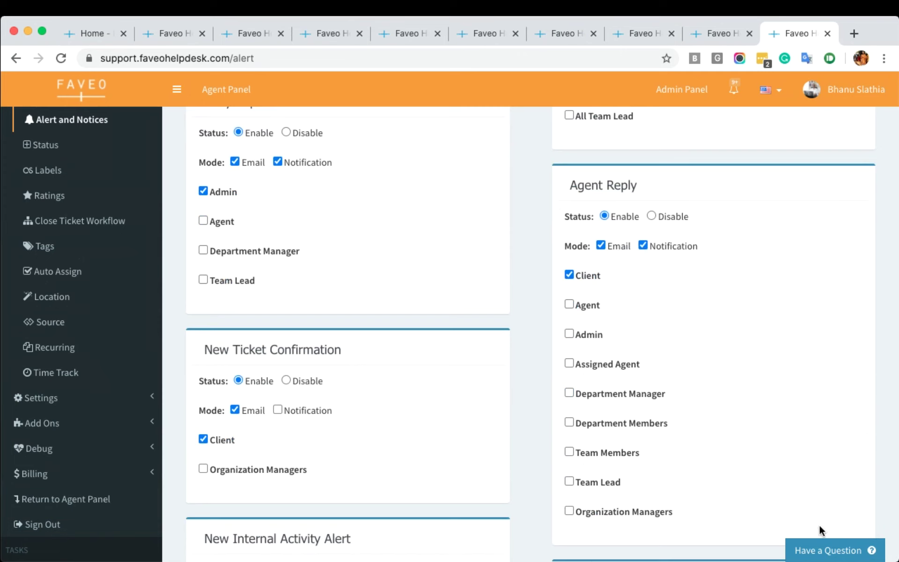
scroll(460, 336, "up", 15)
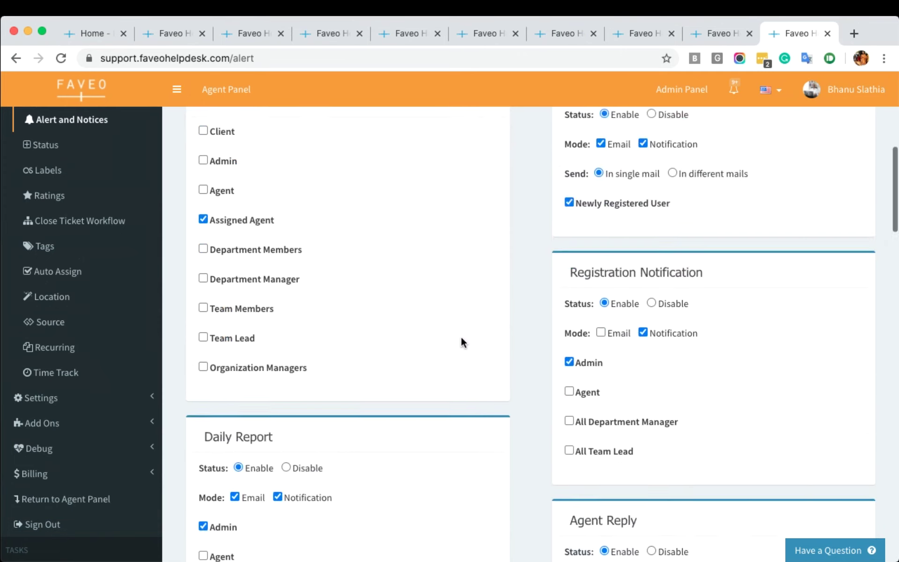
left_click_drag(204, 241, 275, 260)
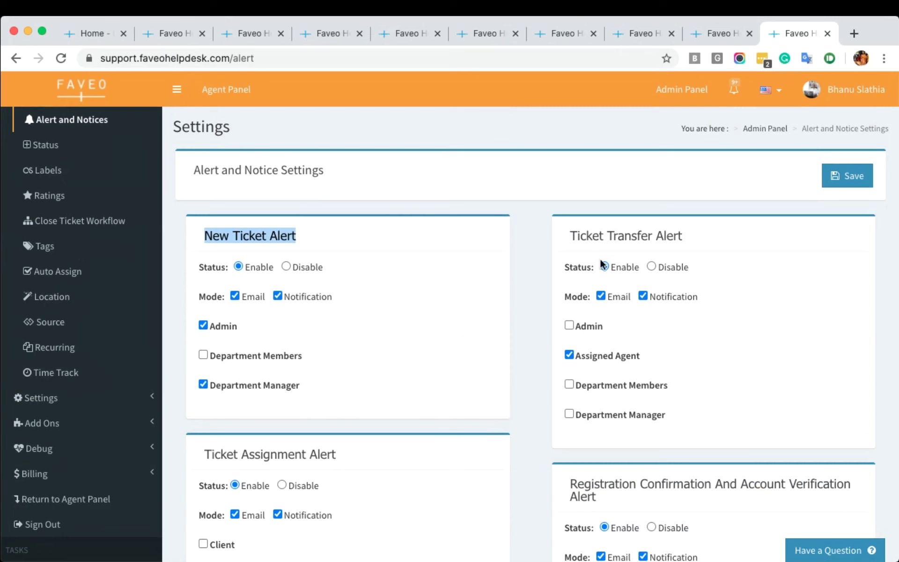
left_click(785, 543)
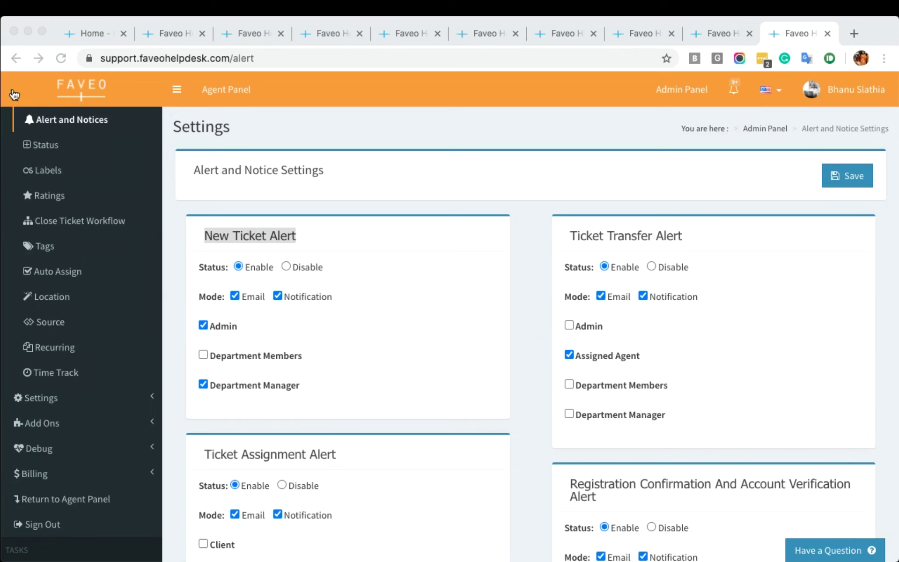
left_click(666, 539)
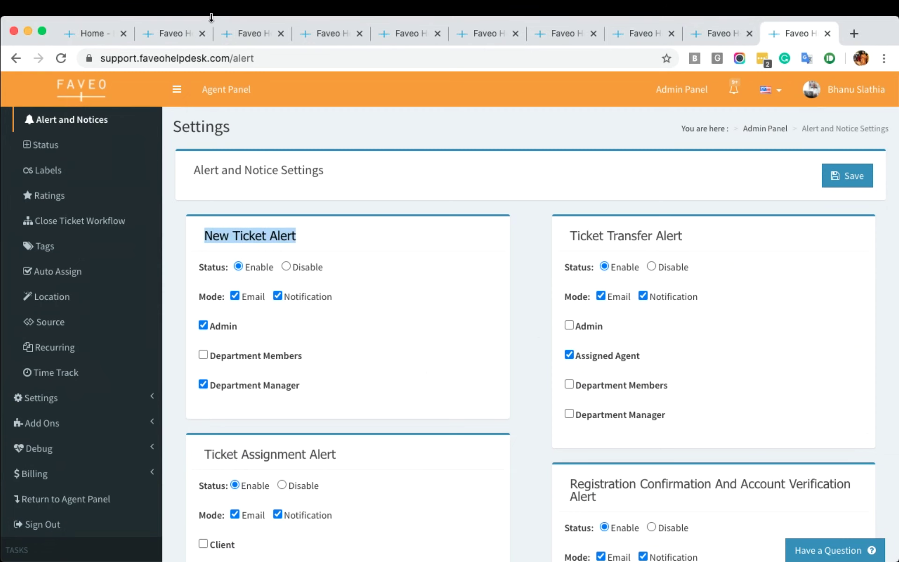
Switch back to the agent panel's open ticket and go to the service desk's list of all assets.
left_click(177, 30)
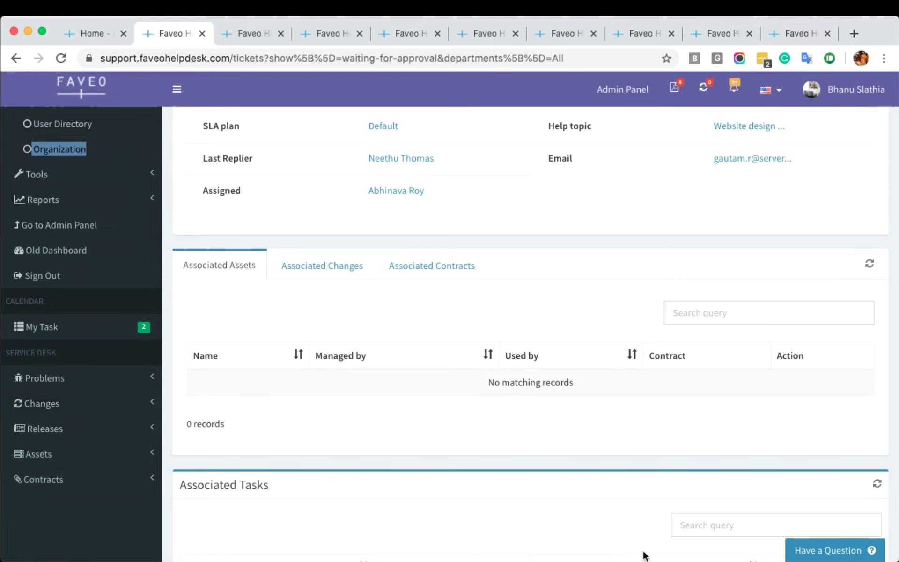
left_click(671, 546)
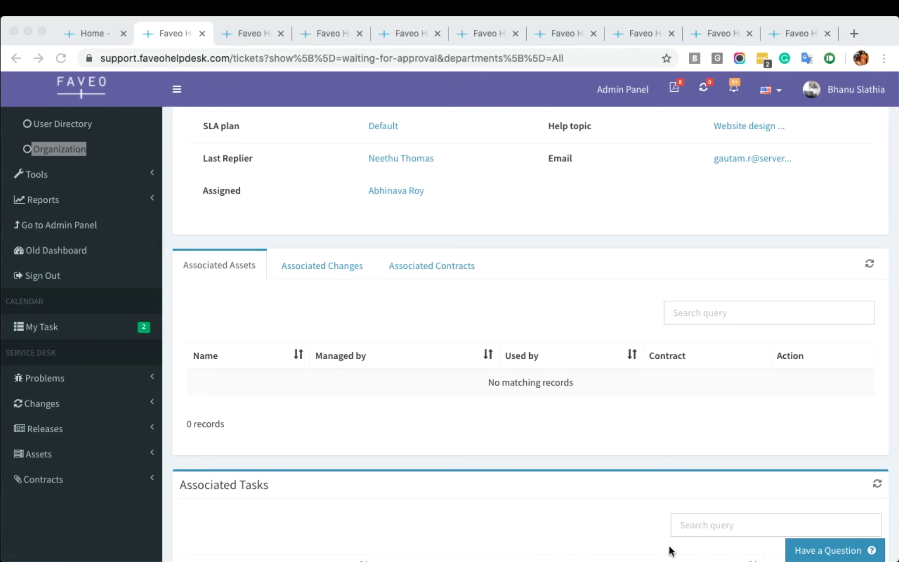
left_click(290, 338)
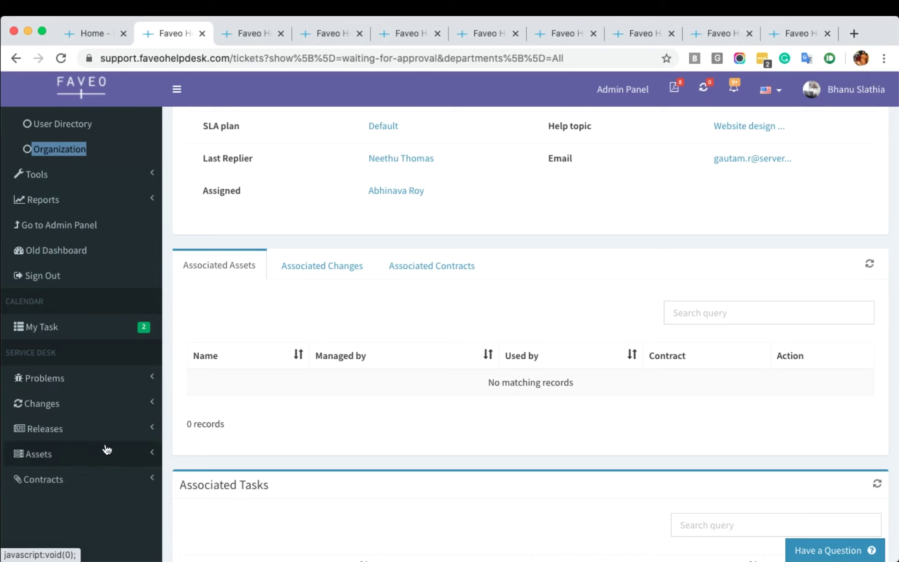
left_click(101, 461)
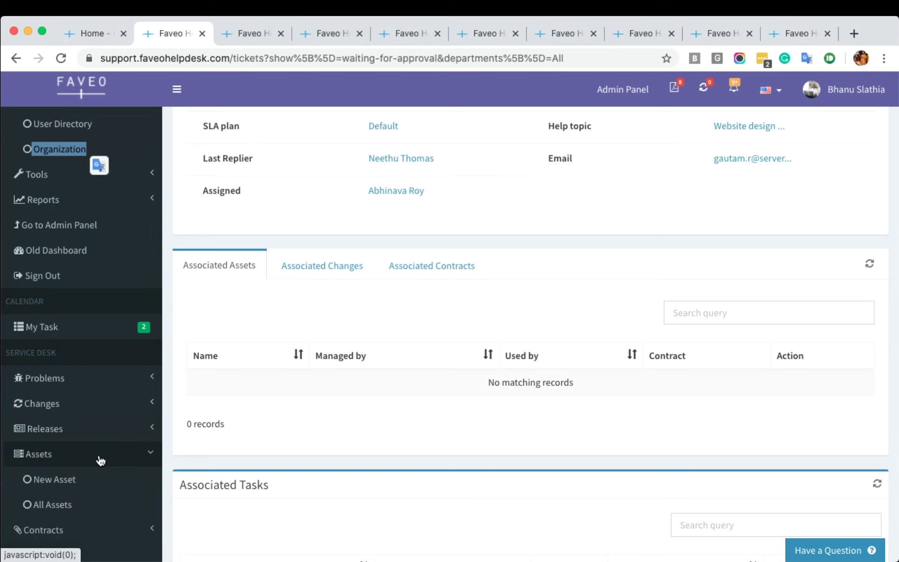
left_click(65, 503)
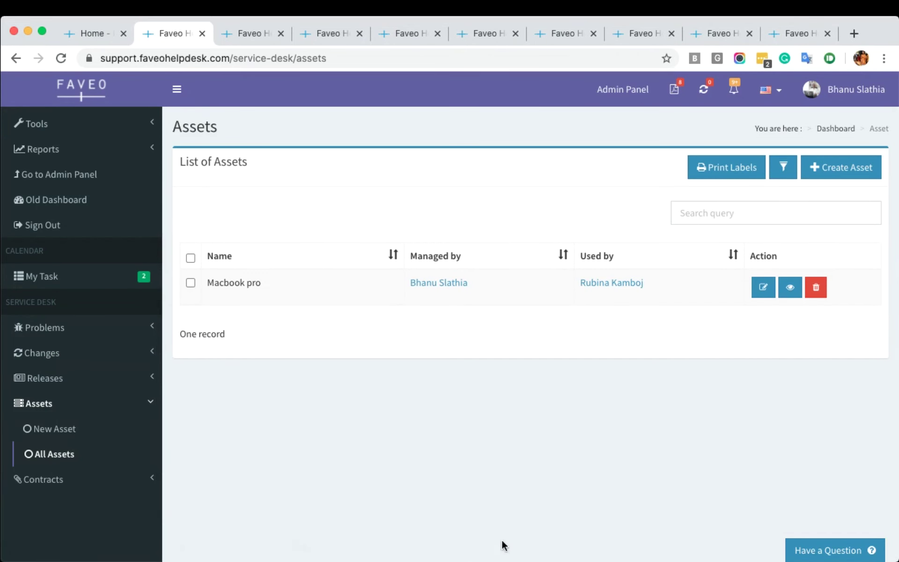
View the Macbook pro asset and examine its details, associated requests and associated contracts.
left_click(789, 287)
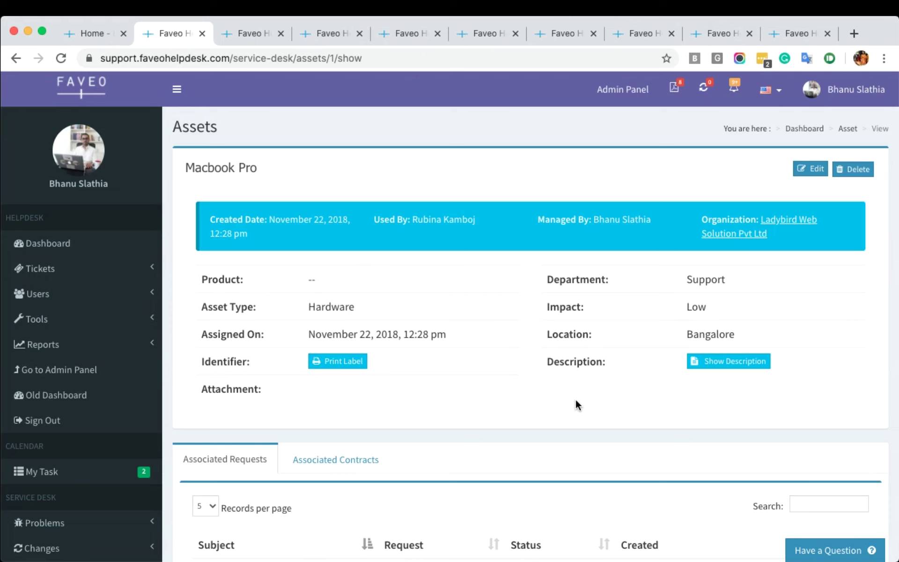
scroll(575, 399, "down", 3)
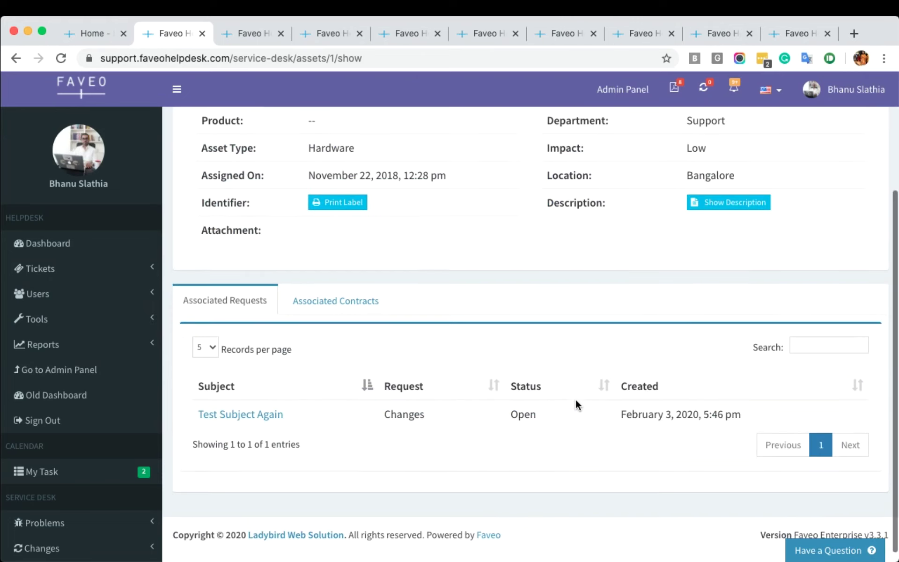
left_click(352, 301)
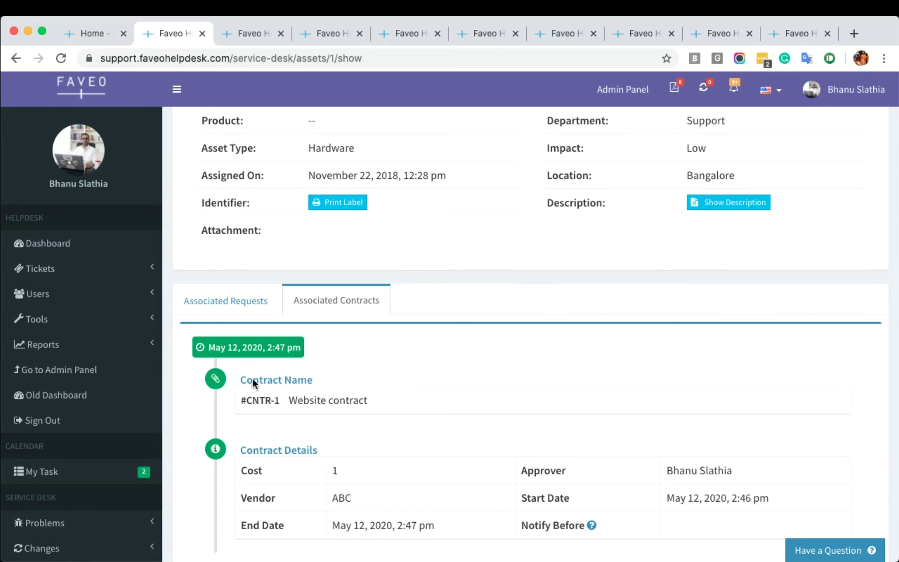
scroll(252, 379, "up", 4)
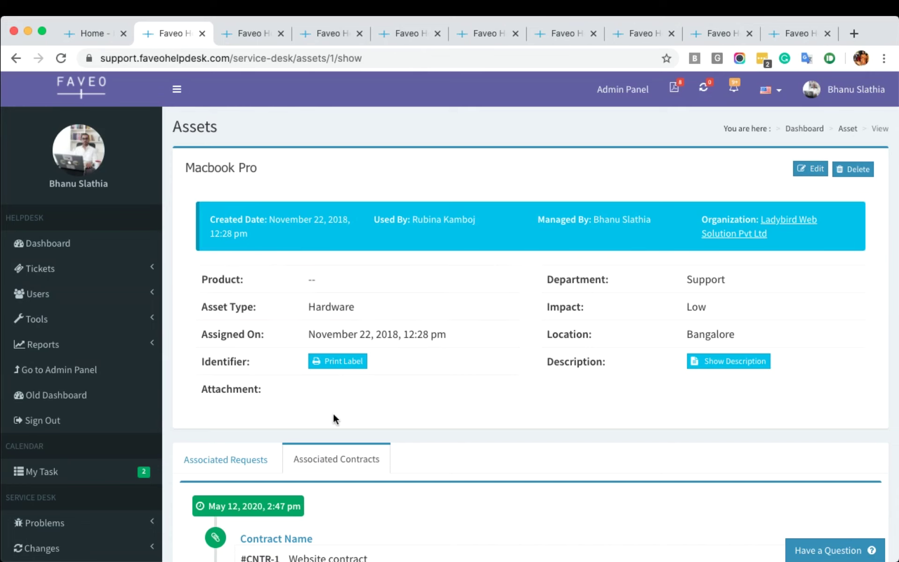
scroll(333, 414, "down", 5)
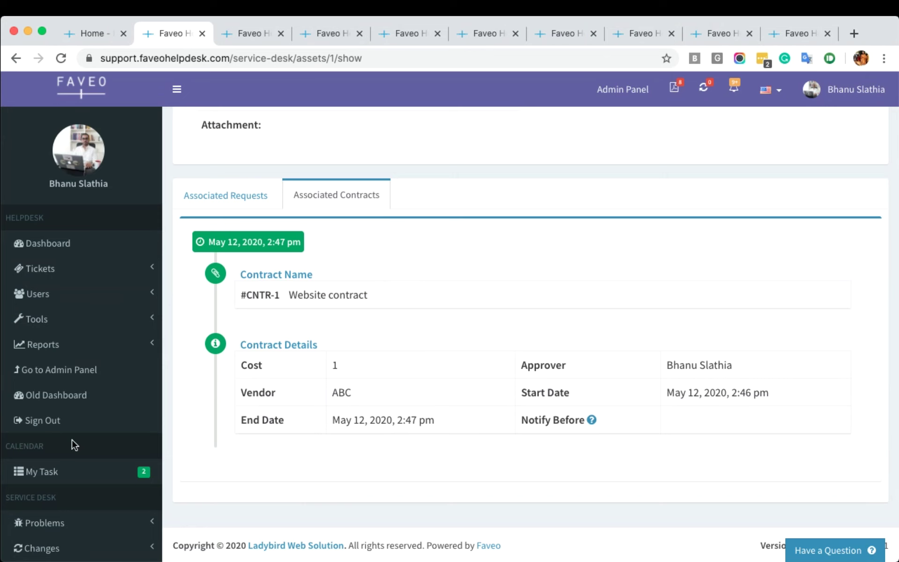
Open the service desk's list of all problems.
scroll(74, 444, "down", 3)
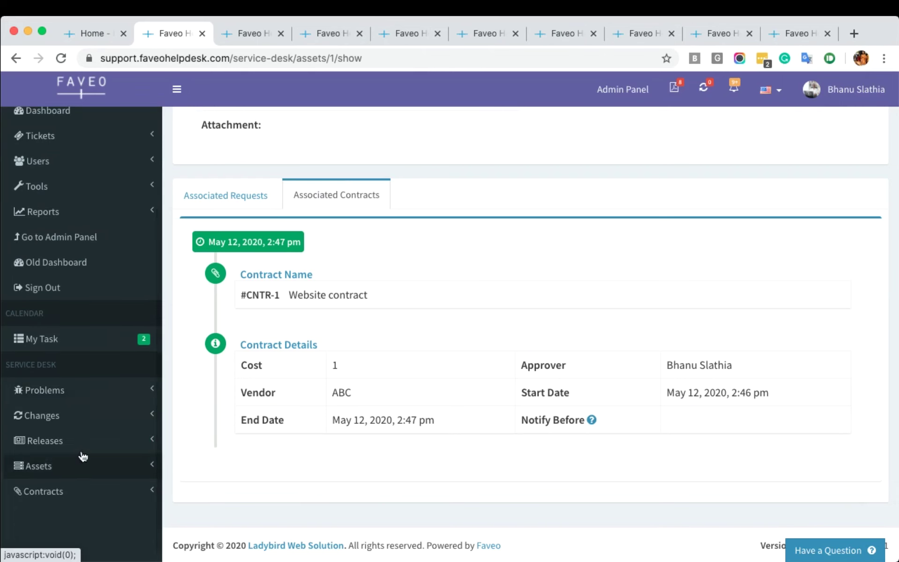
left_click(83, 391)
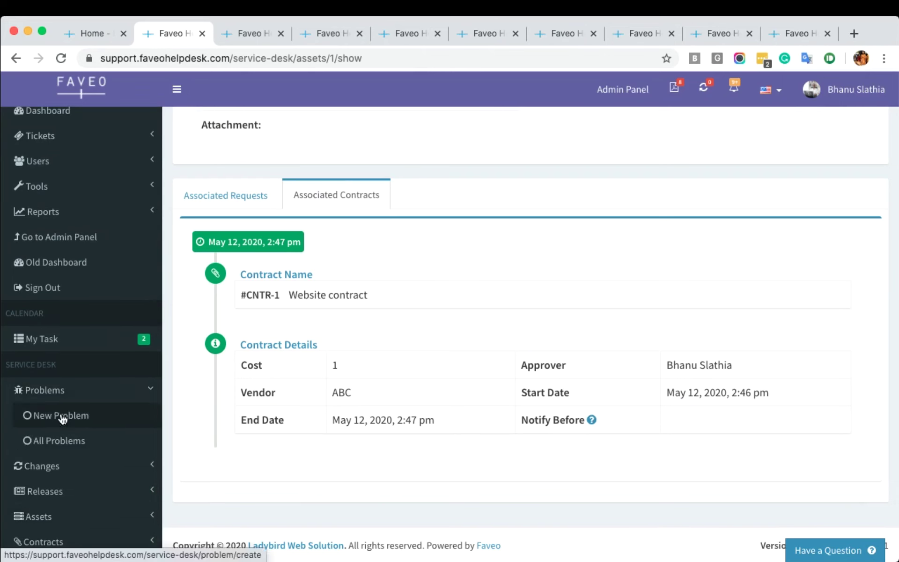
left_click(46, 441)
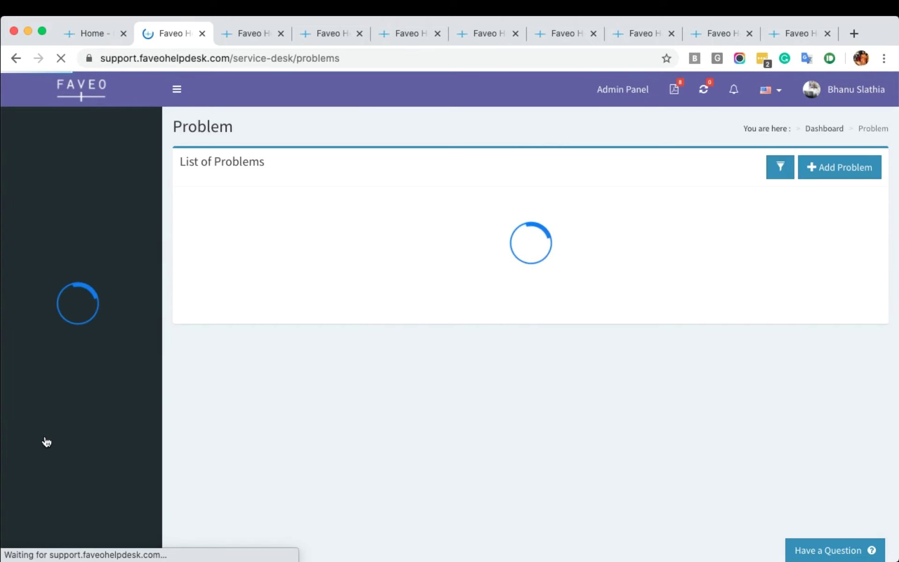
scroll(46, 441, "down", 5)
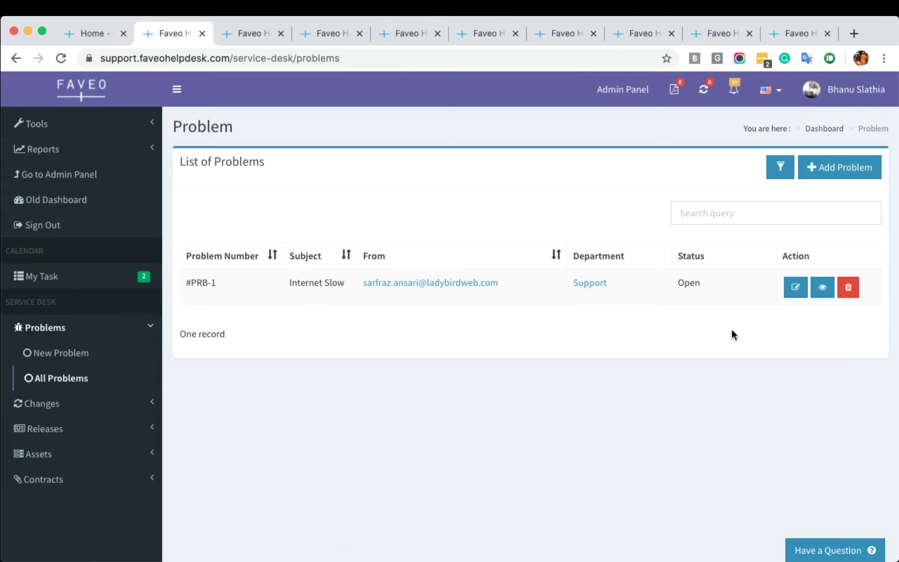
View the Internet Slow problem and examine its details and associated tickets.
left_click(823, 290)
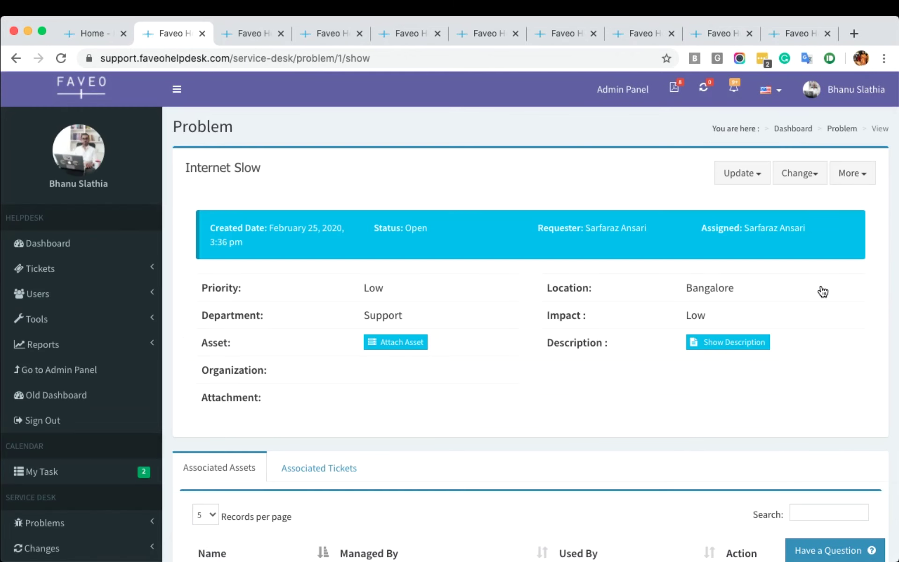
scroll(532, 341, "down", 3)
left_click(335, 321)
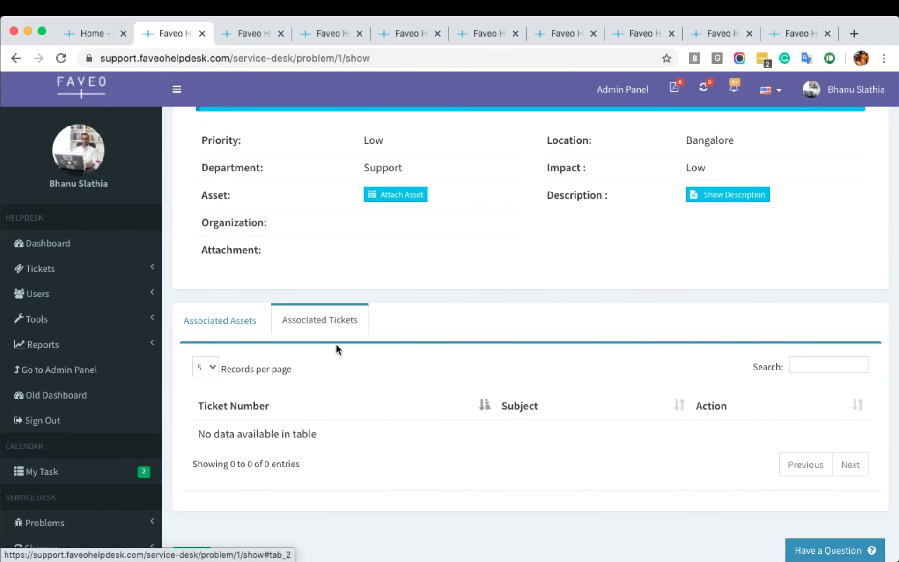
scroll(603, 292, "up", 3)
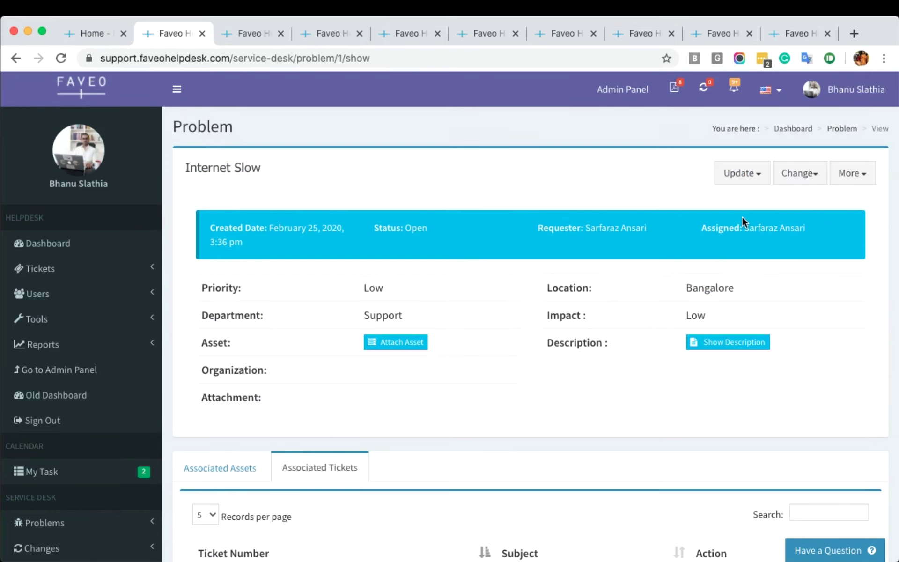
Look through the Internet Slow problem's update options without choosing one, and show its associated assets.
left_click(763, 178)
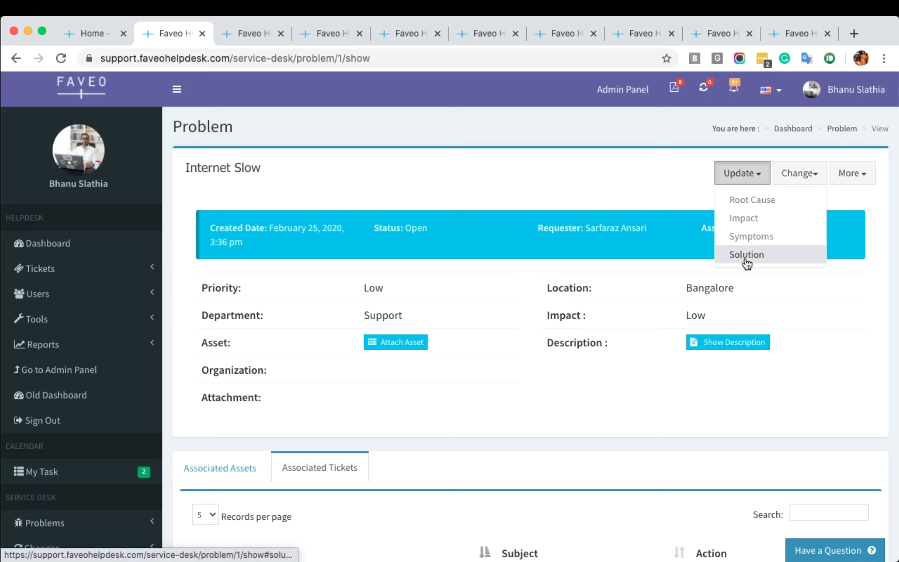
left_click(571, 139)
scroll(345, 358, "down", 3)
left_click(231, 358)
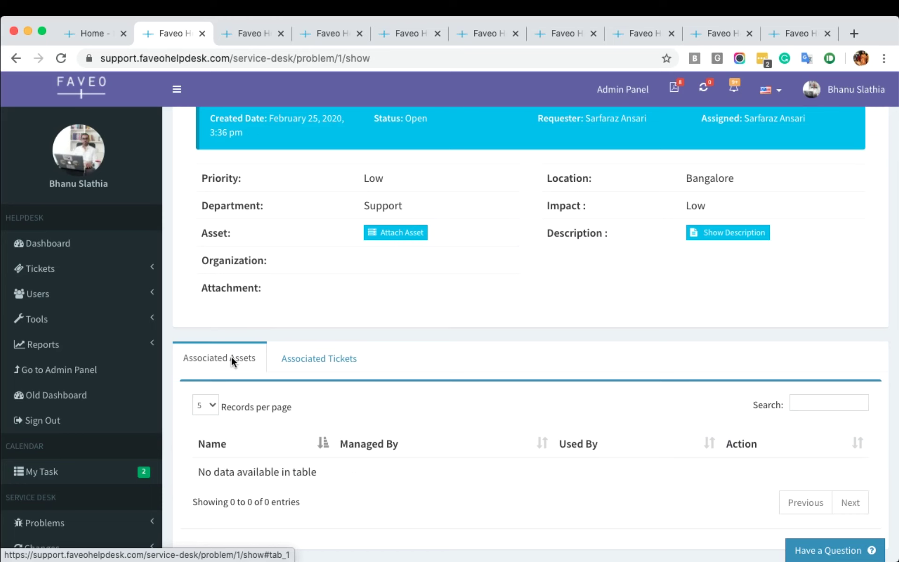
scroll(75, 414, "down", 3)
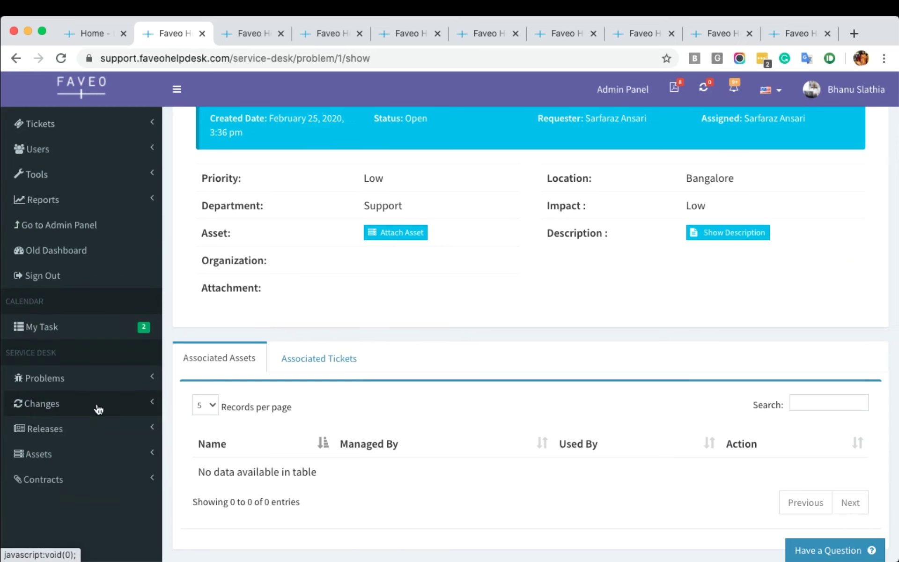
Open the service desk's list of all changes and view the Test Subject Again change.
left_click(98, 409)
left_click(56, 455)
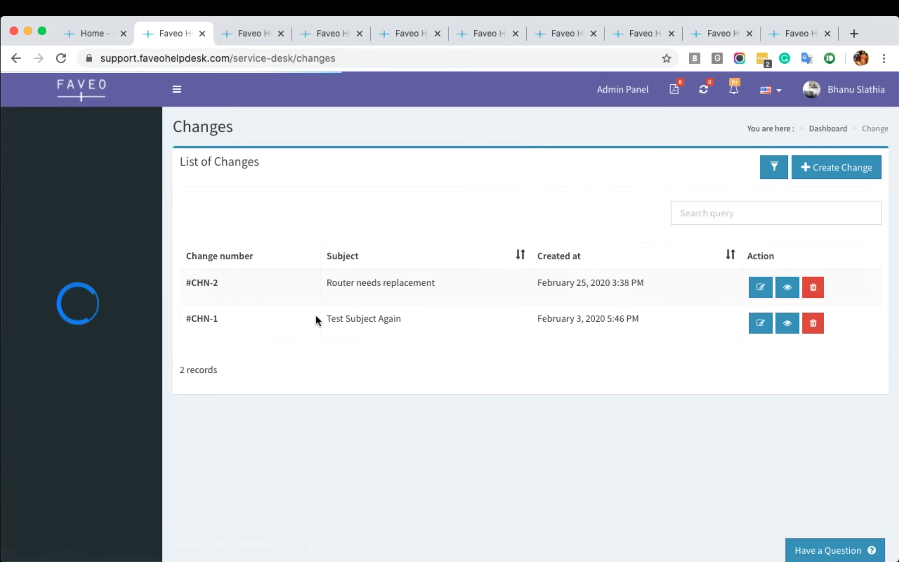
left_click(793, 326)
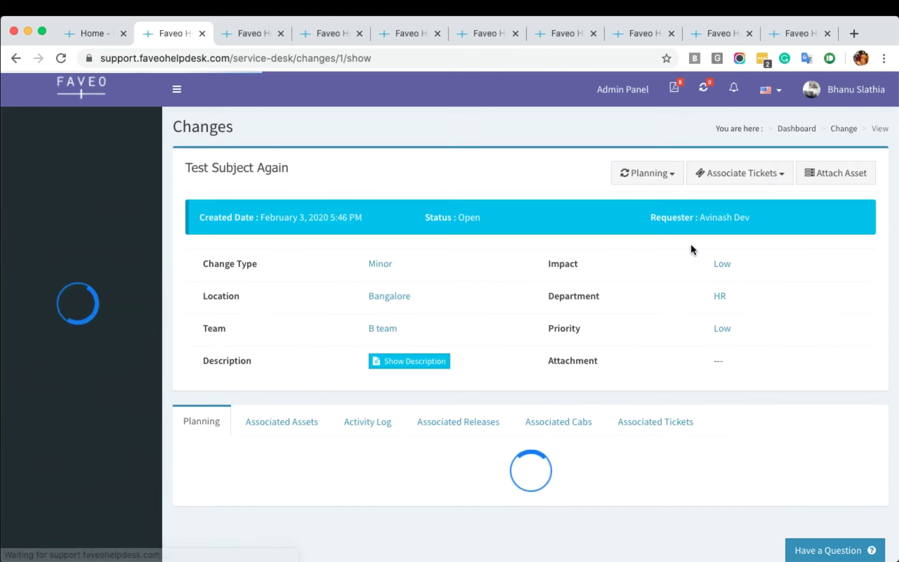
Look through the change's planning options without adding a plan, and examine its details and recorded planning reason.
left_click(470, 176)
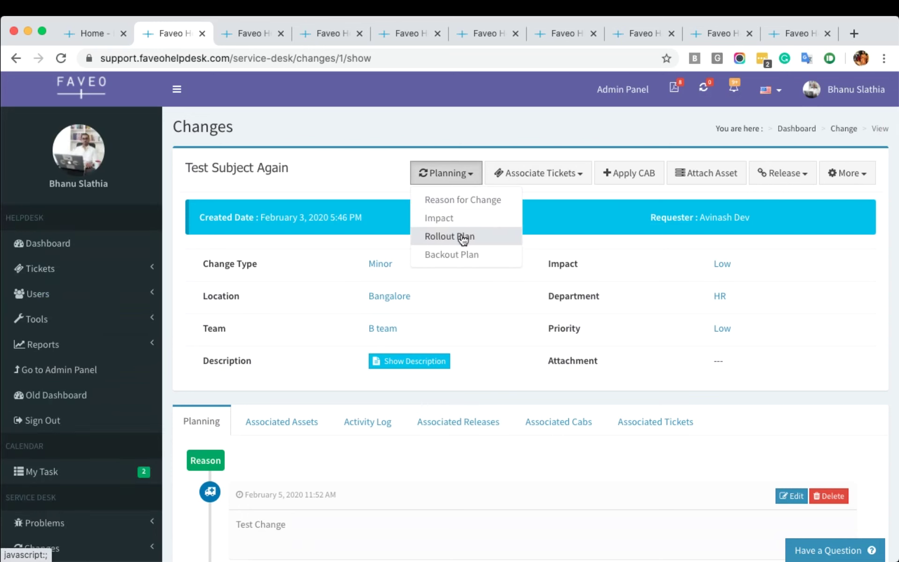
left_click(449, 256)
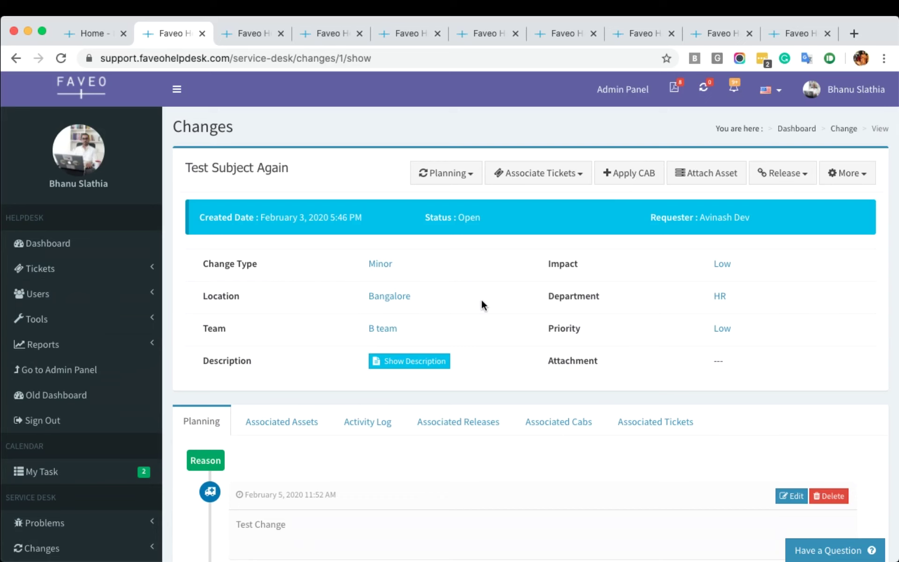
scroll(432, 398, "down", 5)
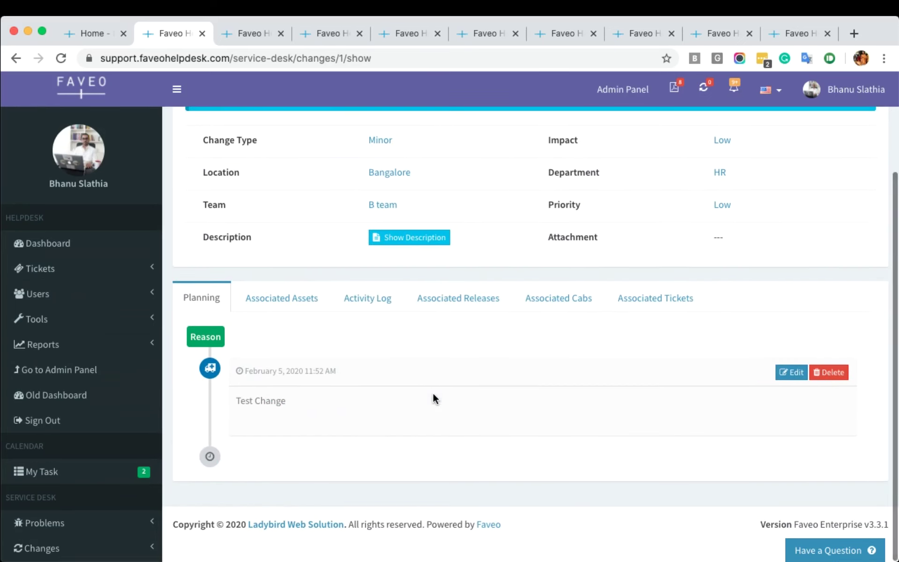
scroll(70, 414, "down", 5)
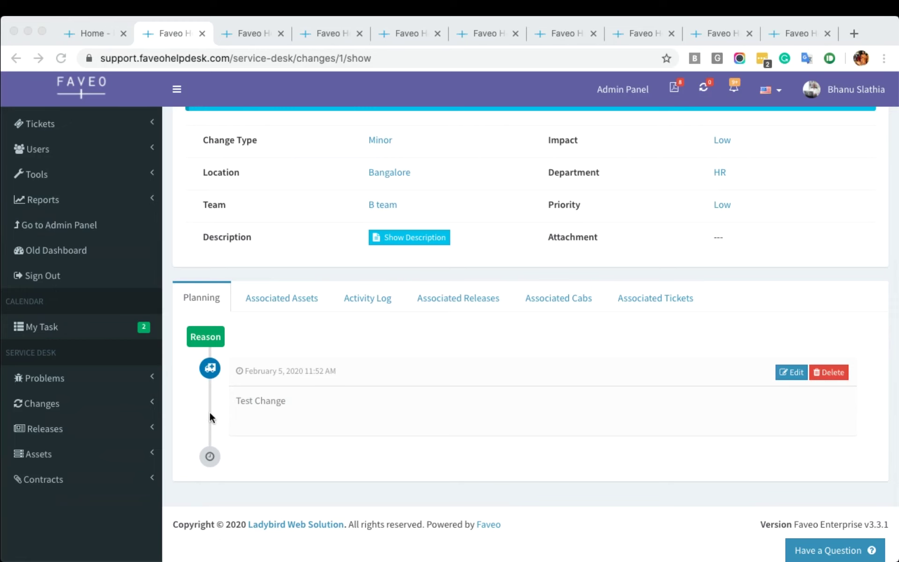
left_click(665, 544)
scroll(531, 386, "up", 3)
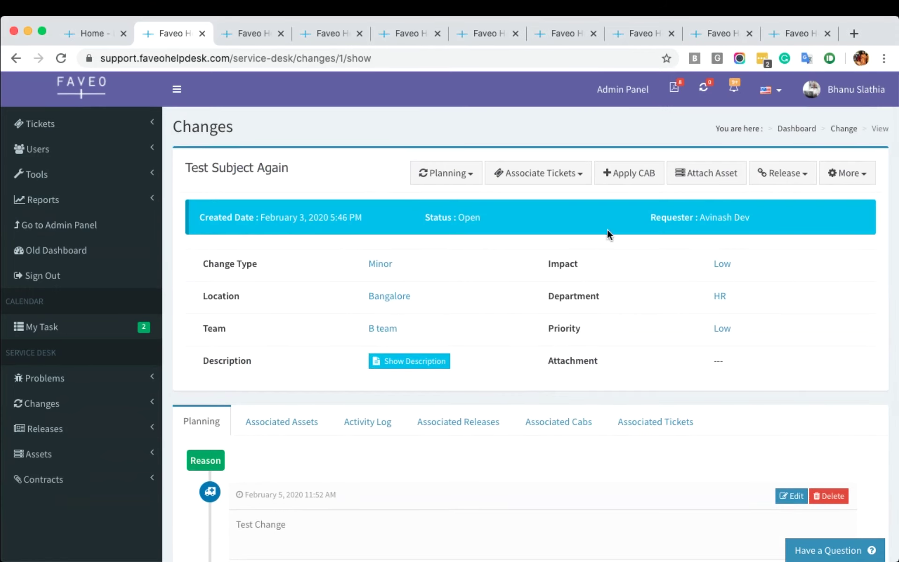
Choose Test CAB as the board to apply to the change, and close the dialog without proceeding.
left_click(630, 168)
left_click(401, 315)
left_click(349, 338)
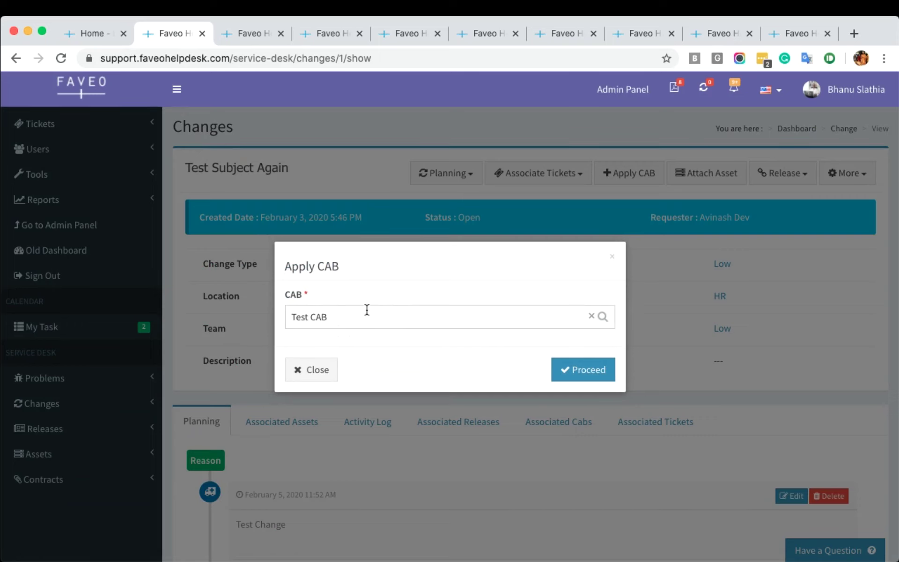
left_click(314, 370)
Open the tickets pending my approval in a new browser tab and switch to it.
scroll(108, 304, "up", 3)
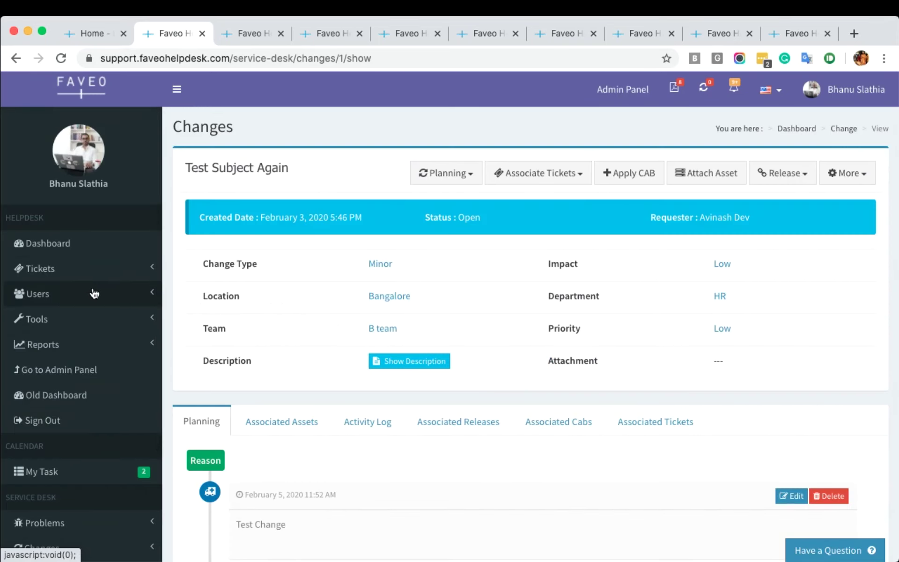
left_click(100, 271)
scroll(113, 381, "down", 2)
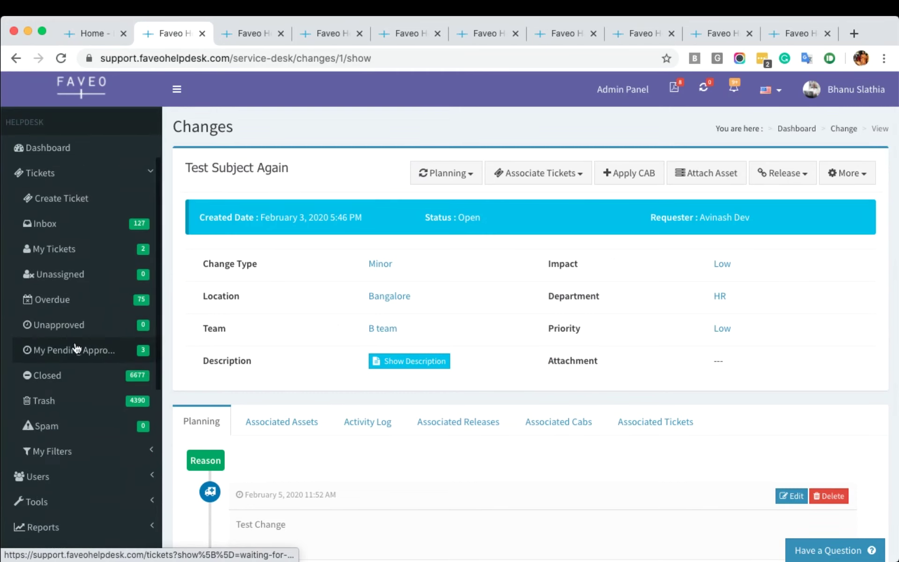
right_click(65, 344)
left_click(99, 341)
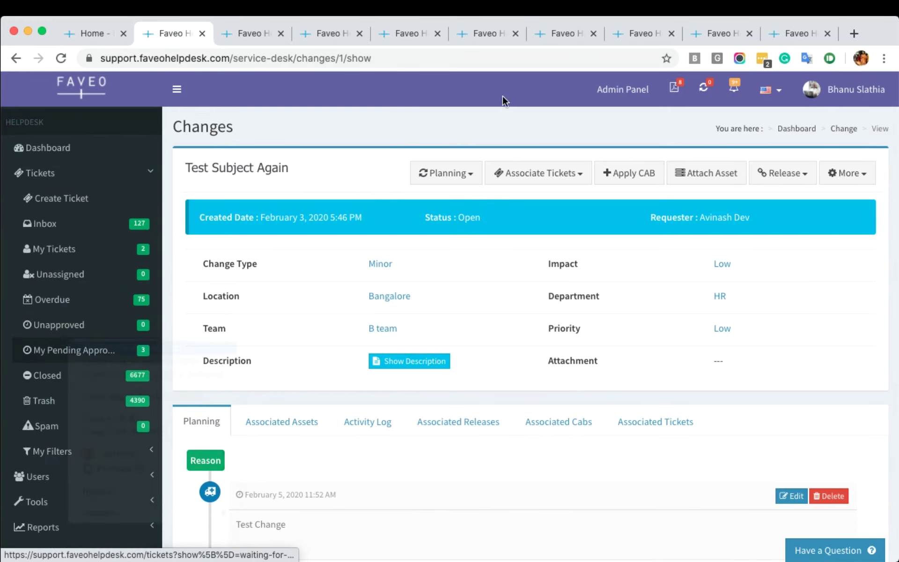
left_click(235, 31)
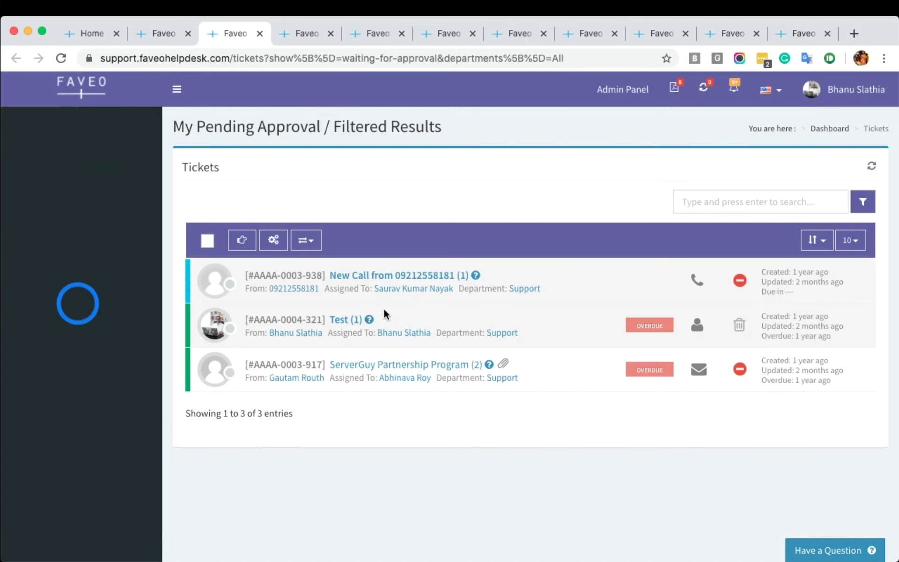
Open the ServerGuy Partnership Program ticket and examine its approval progress, including the Job Approval levels and HR department approver.
left_click(362, 367)
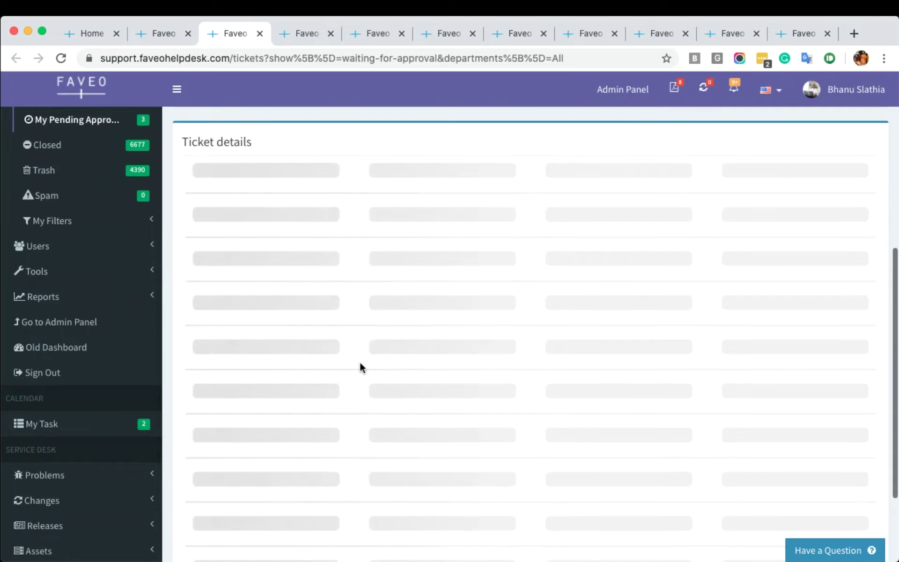
scroll(359, 361, "down", 12)
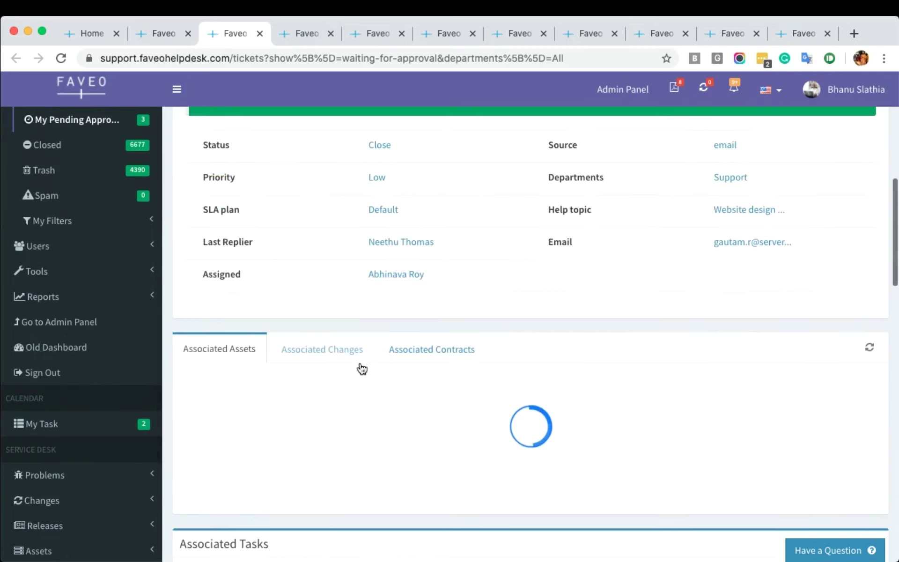
left_click(370, 267)
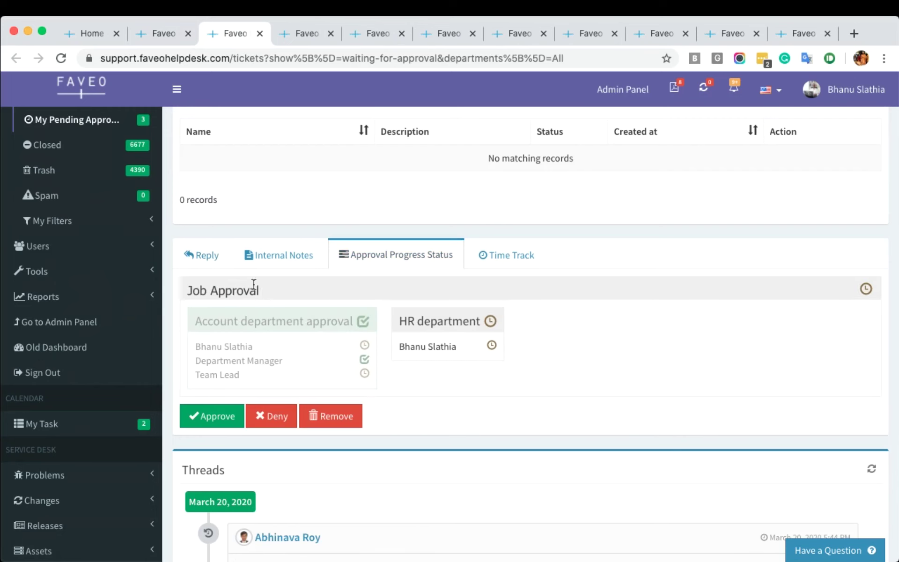
left_click_drag(261, 291, 487, 330)
left_click(196, 320)
left_click(401, 317)
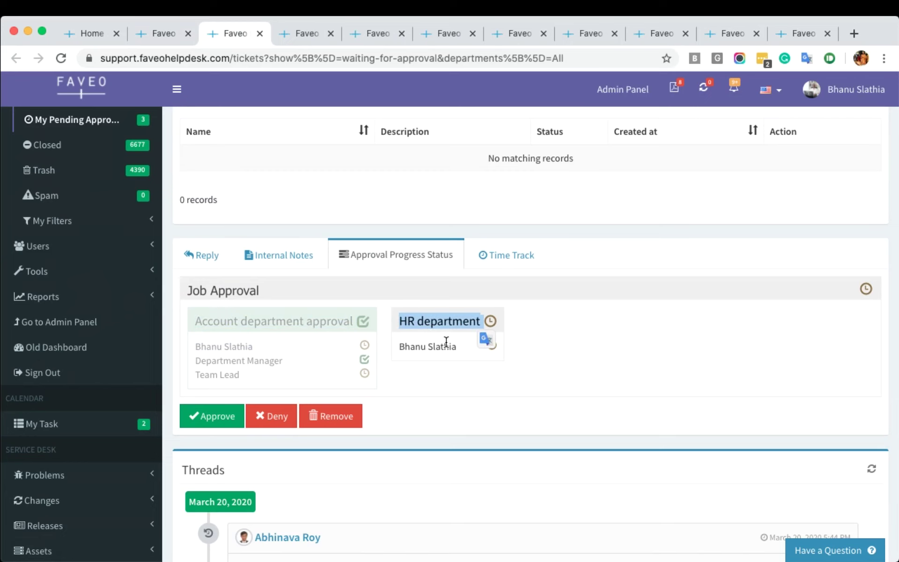
Return to the Test Subject Again change, choose Test CAB under Apply CAB, and cancel without proceeding.
left_click(304, 34)
left_click(175, 36)
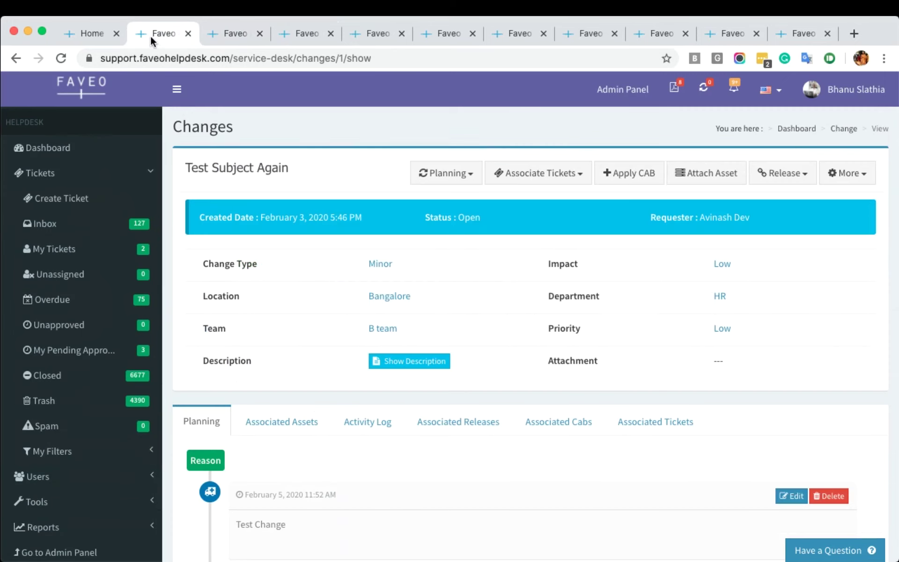
left_click(619, 173)
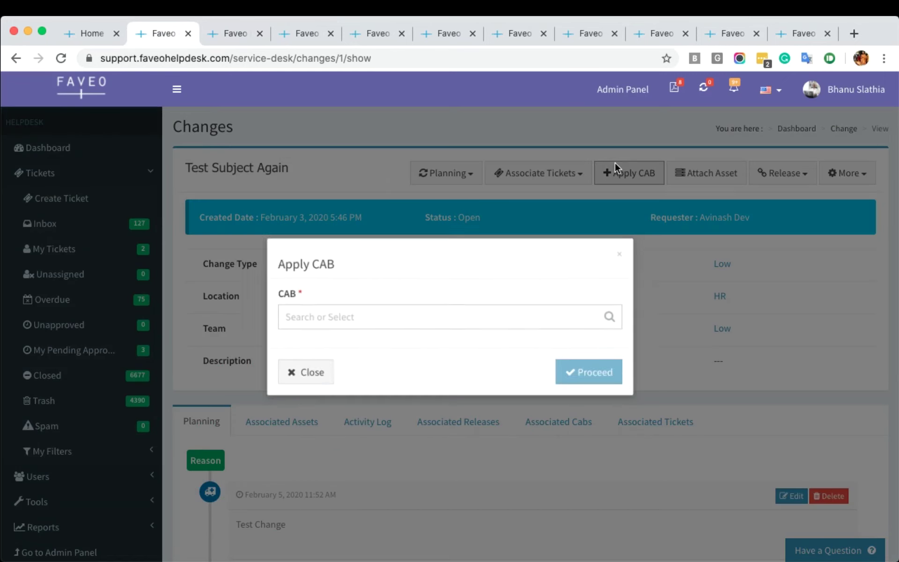
left_click(378, 307)
left_click(347, 345)
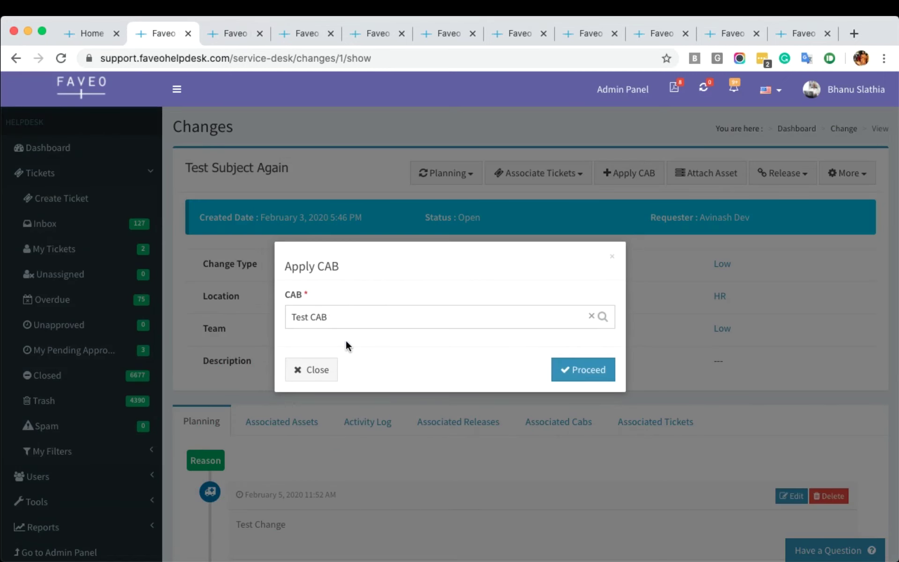
left_click(317, 373)
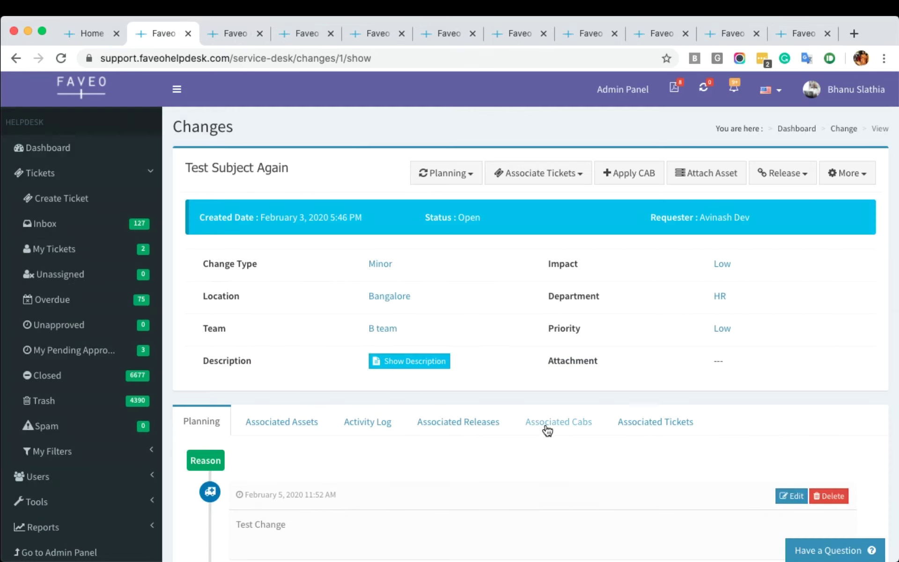
Show the change's associated CABs and examine the approval status of Test CAB.
left_click(546, 430)
scroll(521, 454, "down", 3)
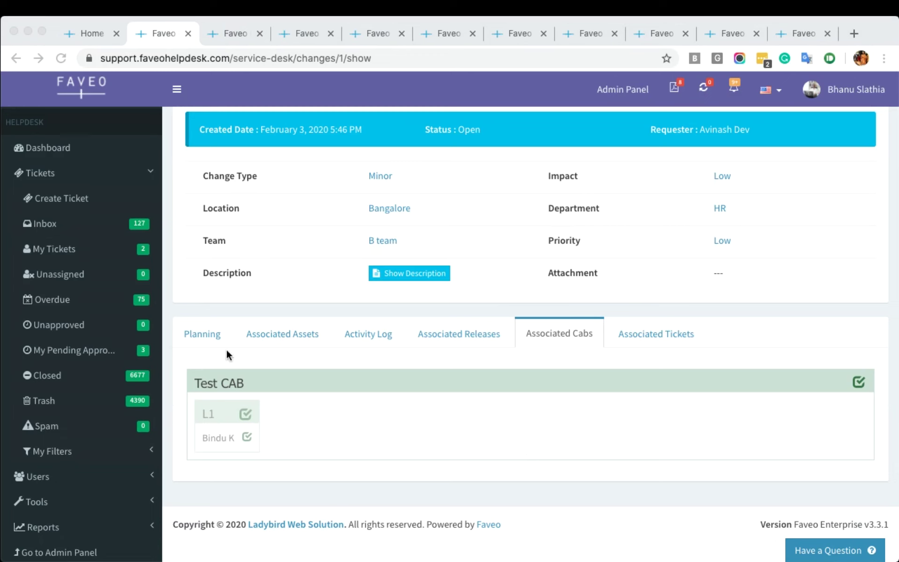
left_click(674, 550)
scroll(601, 294, "up", 3)
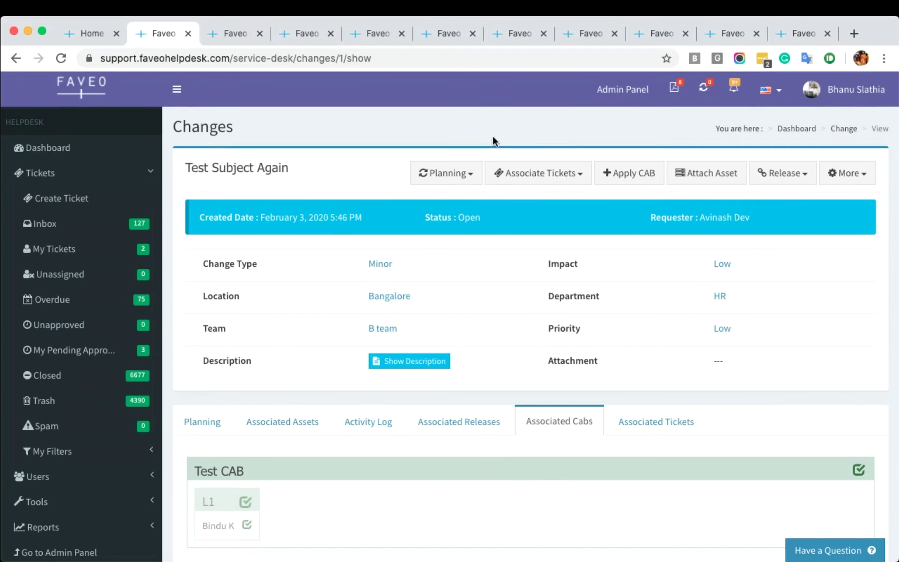
Open a blank new change form and examine its fields, from subject down to description and attachment.
scroll(154, 377, "down", 7)
left_click(64, 409)
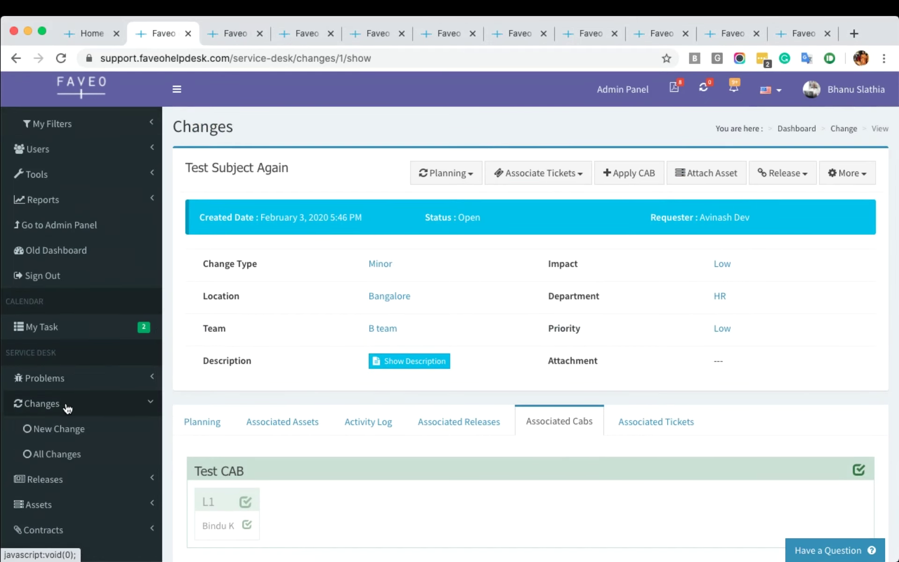
left_click(69, 429)
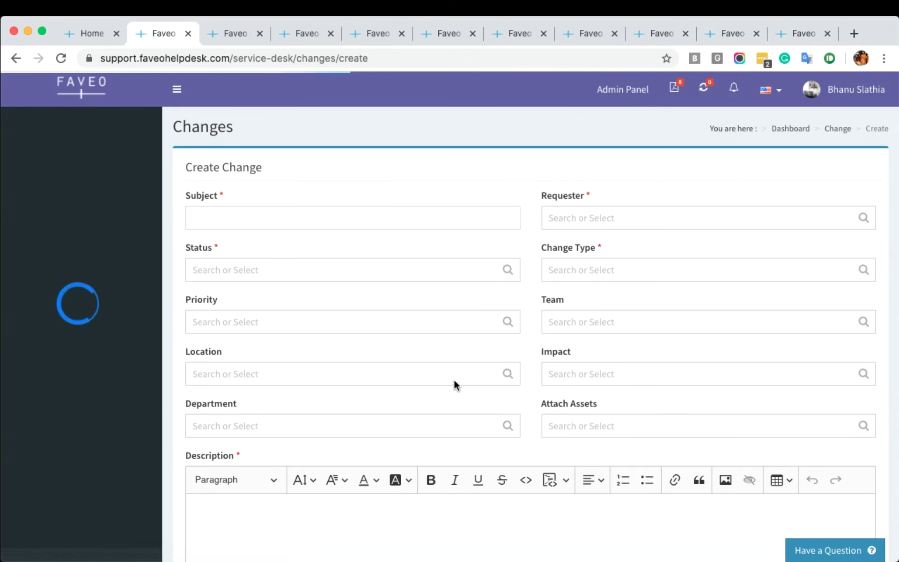
scroll(528, 351, "down", 5)
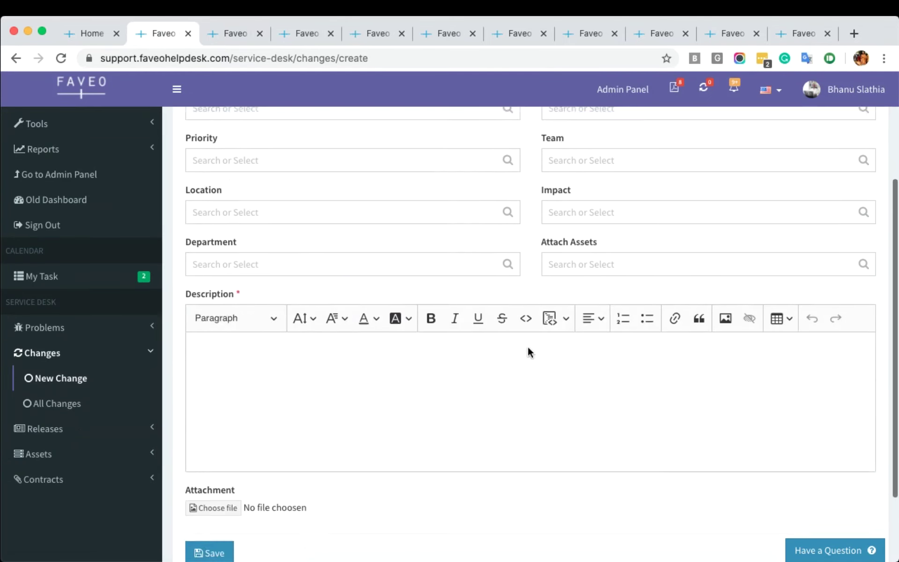
scroll(528, 347, "up", 2)
scroll(528, 348, "up", 2)
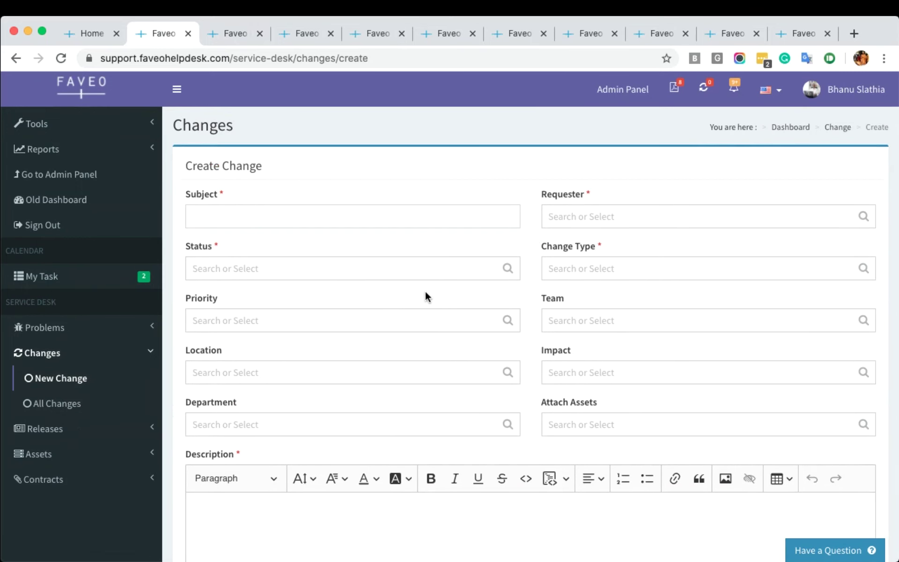
Go back to the Test Subject Again change, view the Apply CAB dialog, and close it without selecting a board.
left_click(16, 59)
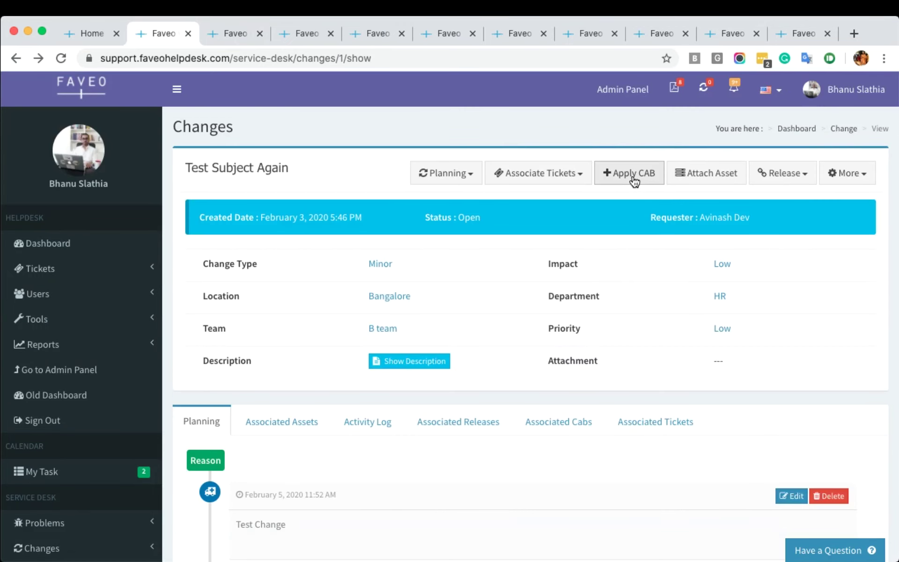
left_click(633, 181)
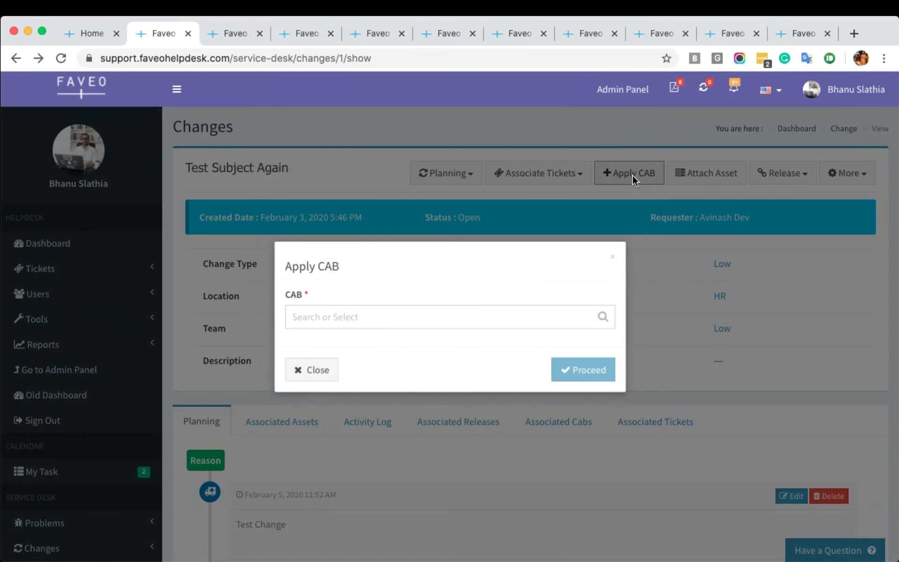
left_click(613, 259)
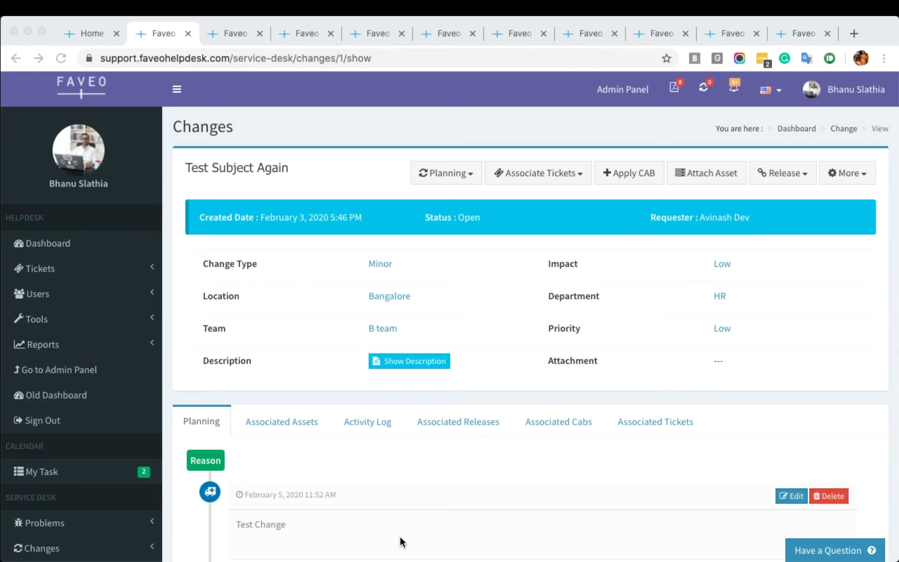
left_click(678, 552)
left_click(671, 556)
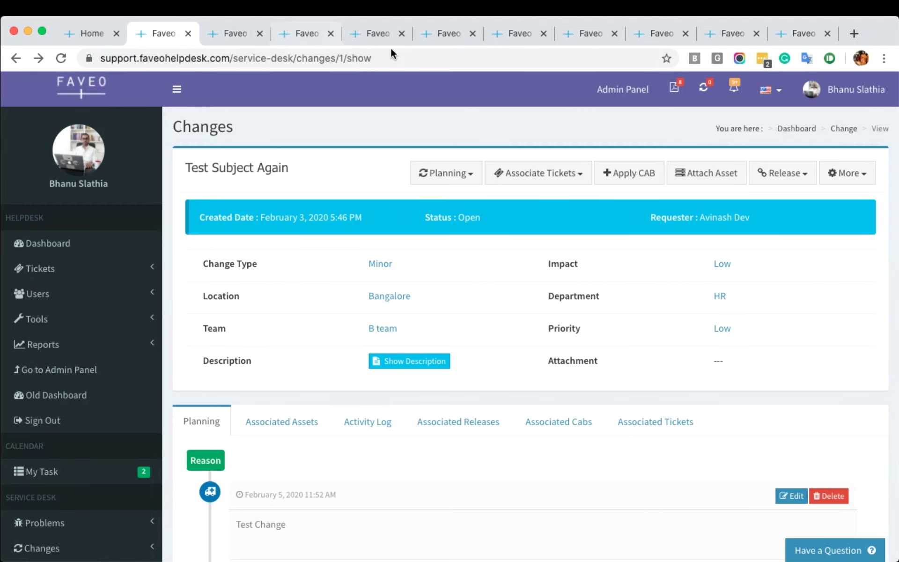
Open the admin panel's Change Advisory Board list and open Test CAB for editing to examine its approval levels.
left_click(799, 33)
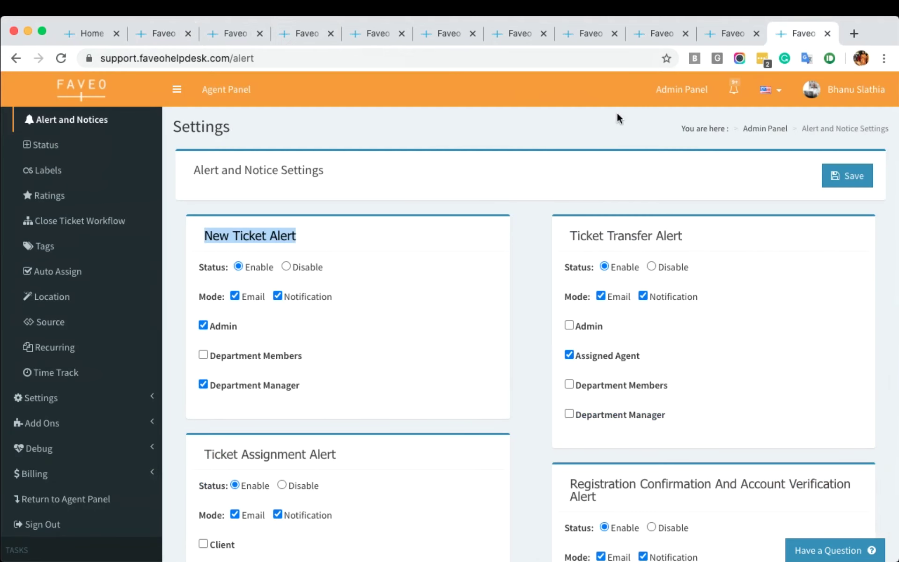
left_click(657, 91)
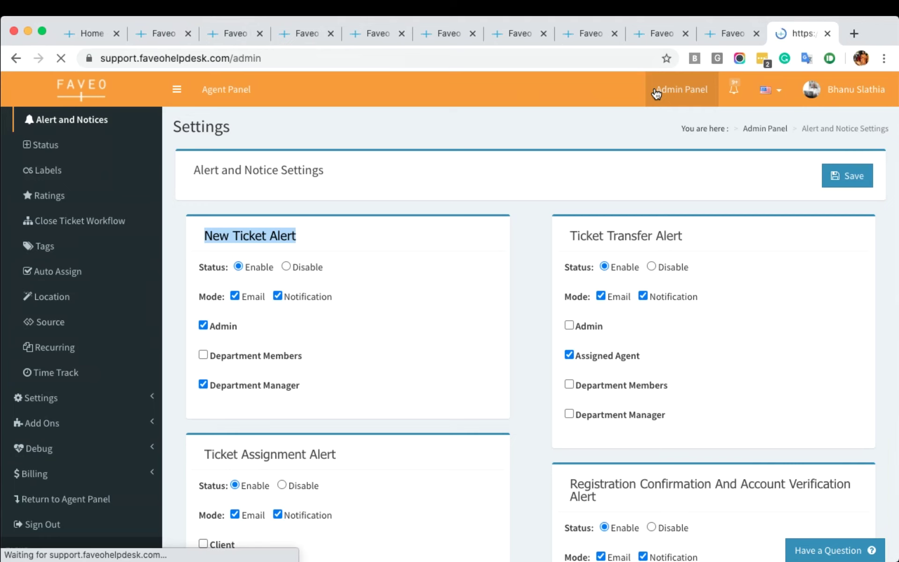
scroll(686, 281, "down", 10)
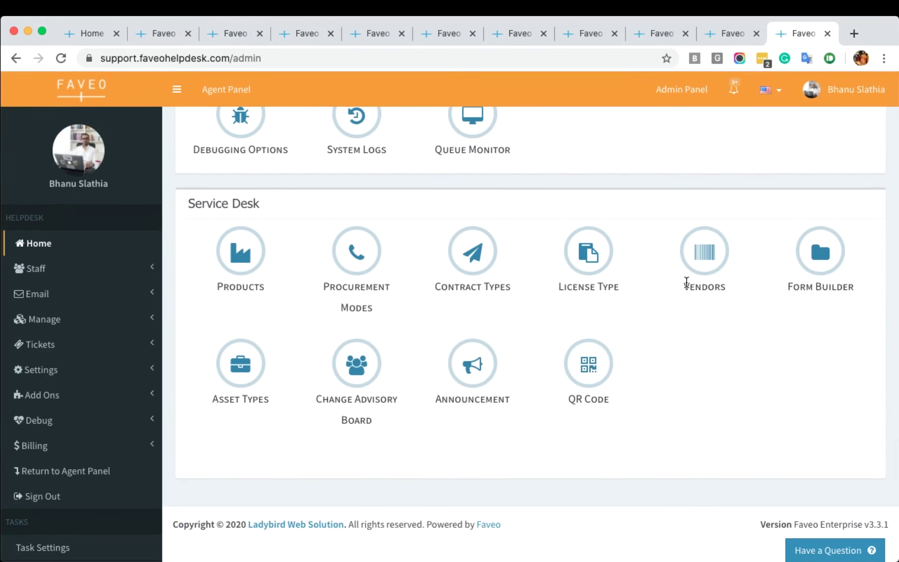
left_click(362, 361)
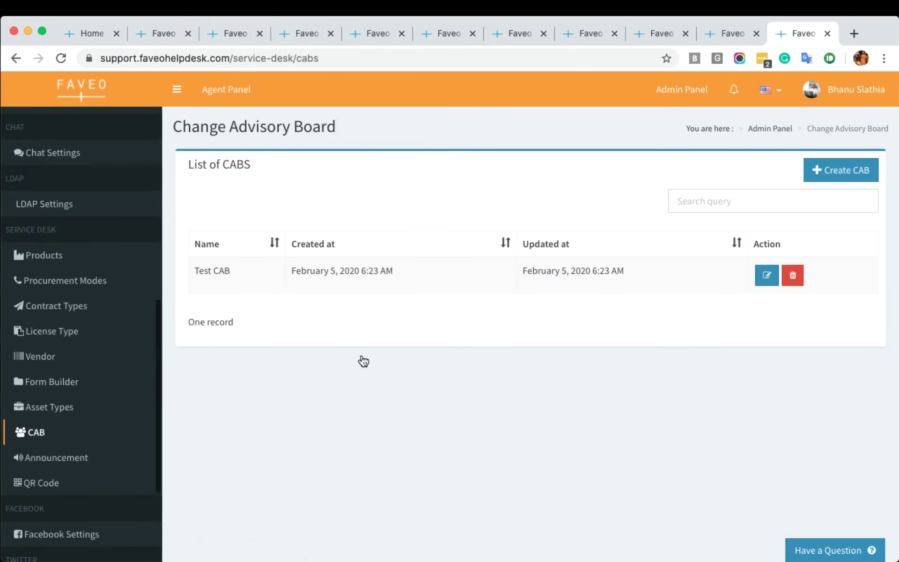
left_click(767, 278)
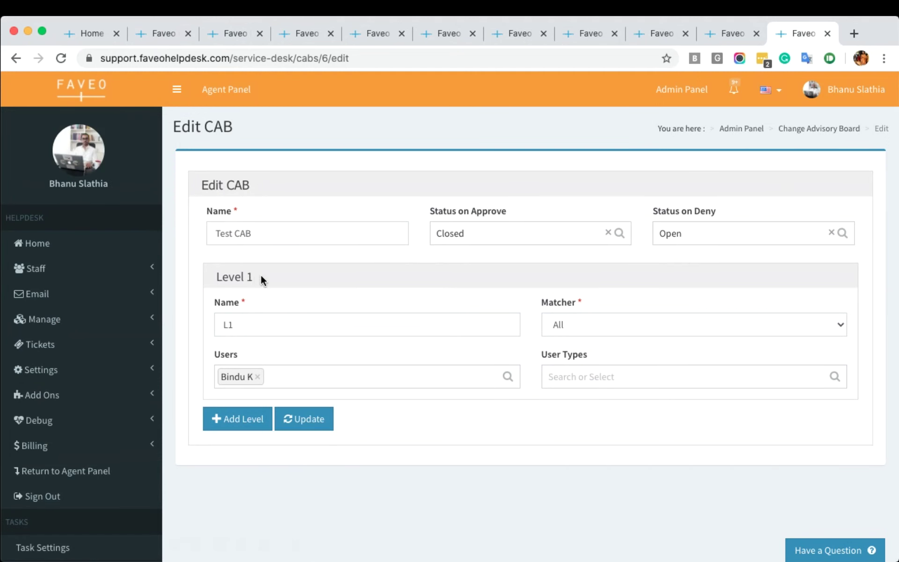
Add a second approval level to Test CAB and rename Level 1 as Support Department approval.
left_click(236, 427)
scroll(294, 285, "up", 3)
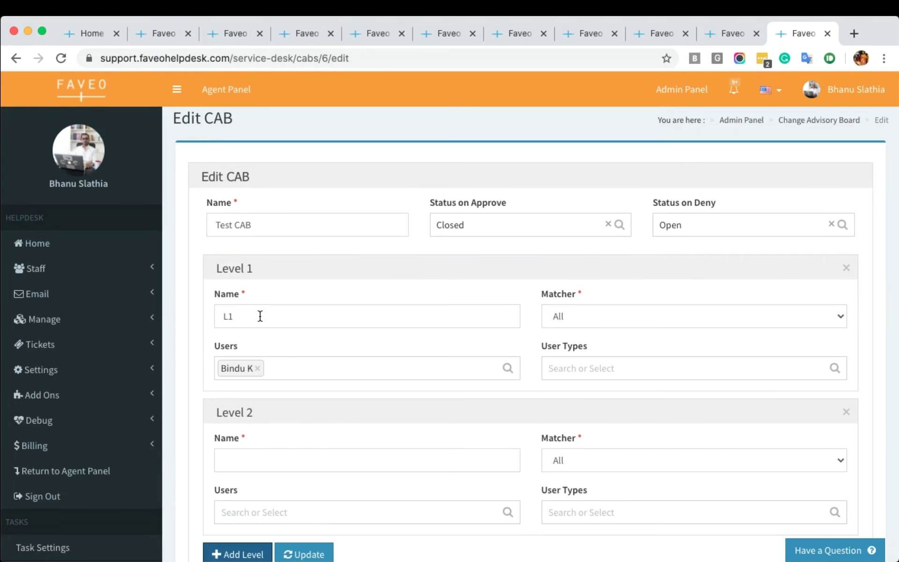
left_click_drag(267, 315, 196, 318)
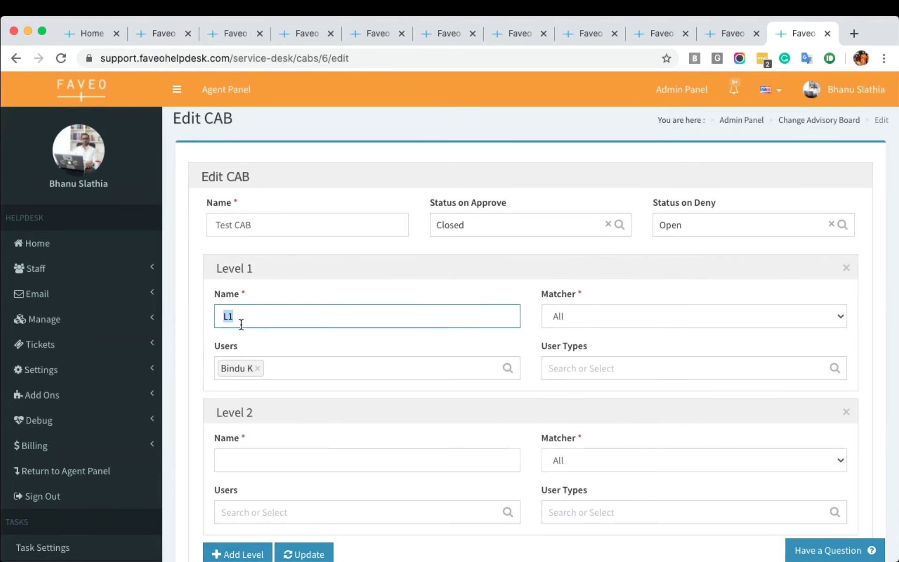
type("Support Department approval")
Add the third listed person to Level 1's users and Department Manager to its user types.
left_click(285, 368)
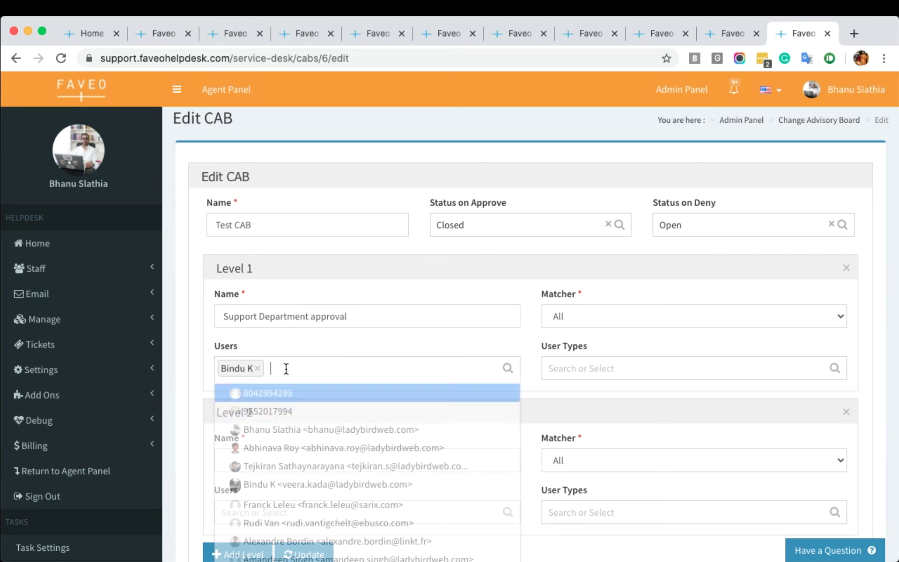
left_click(287, 430)
left_click(502, 325)
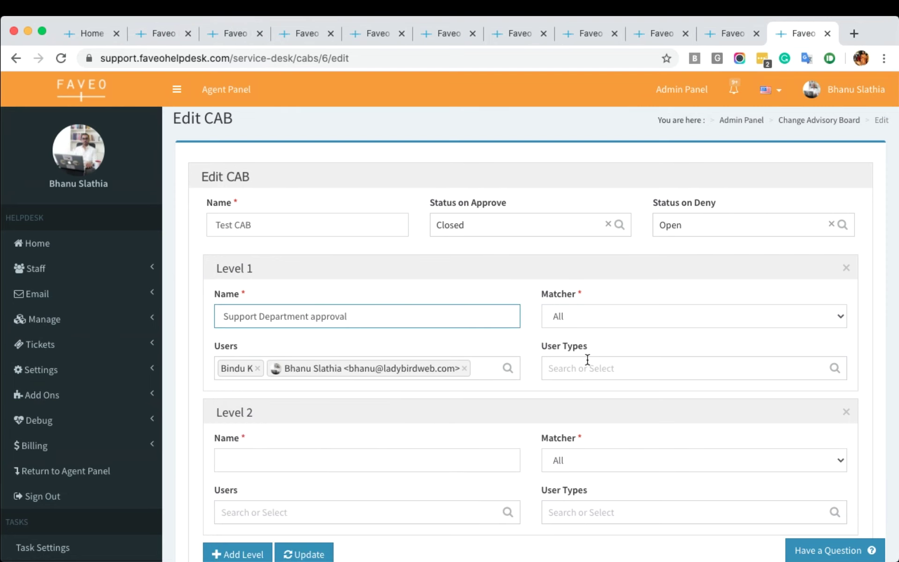
left_click(574, 373)
left_click(610, 395)
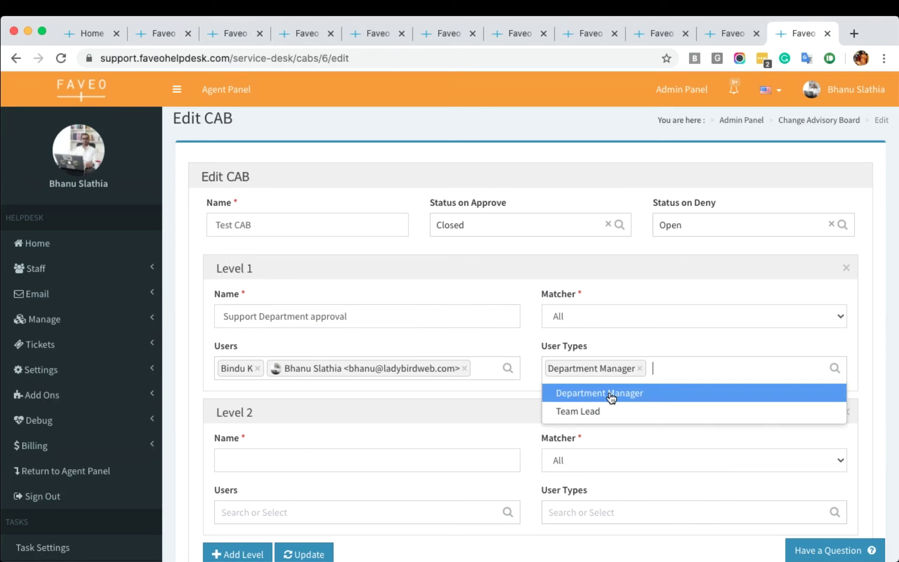
left_click(494, 383)
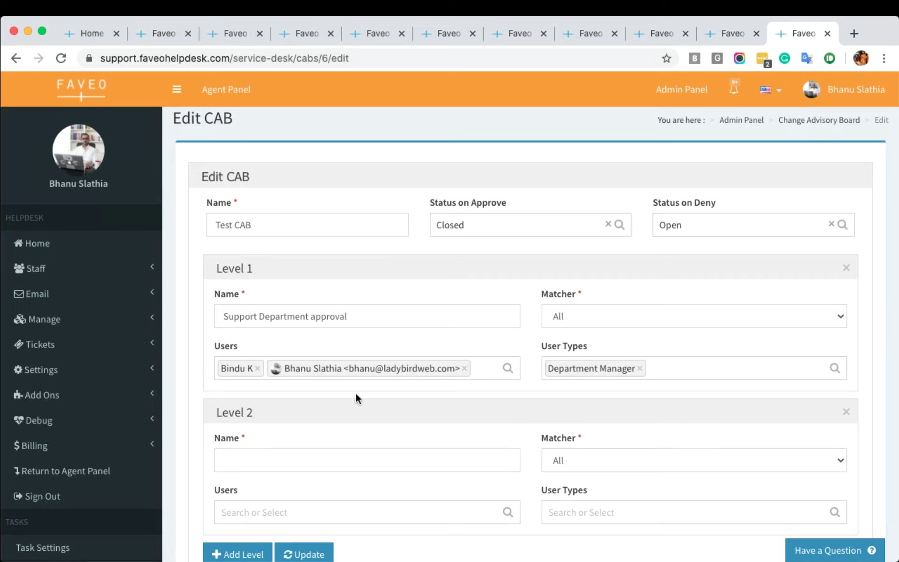
Remove the Department Manager user type from Level 1 and view the user types on offer without choosing one.
scroll(349, 437, "down", 3)
left_click(302, 379)
left_click(450, 333)
left_click(639, 281)
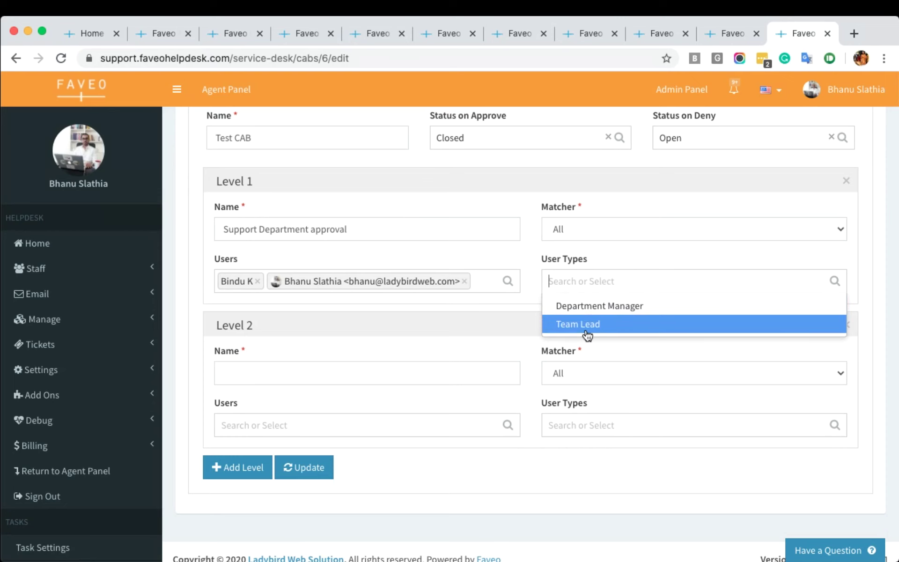
left_click(493, 337)
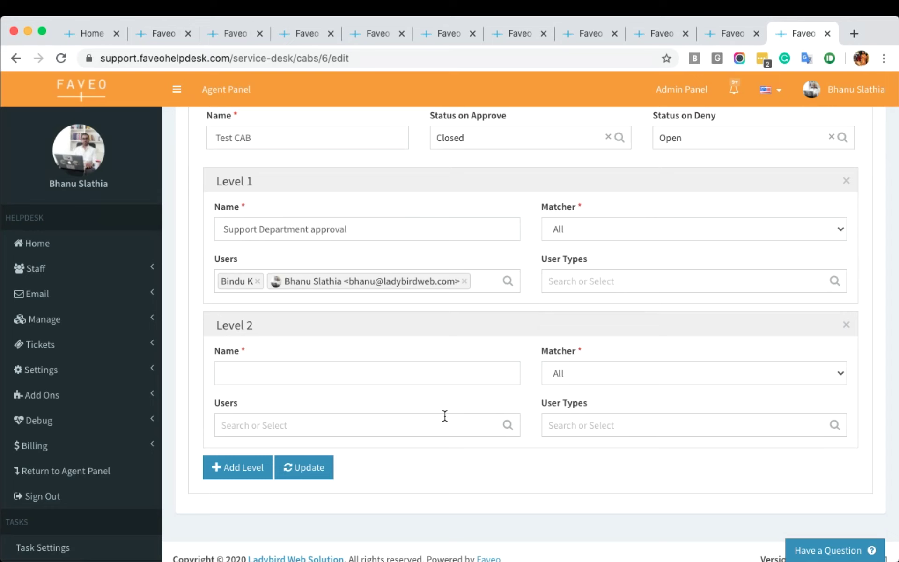
scroll(467, 361, "up", 5)
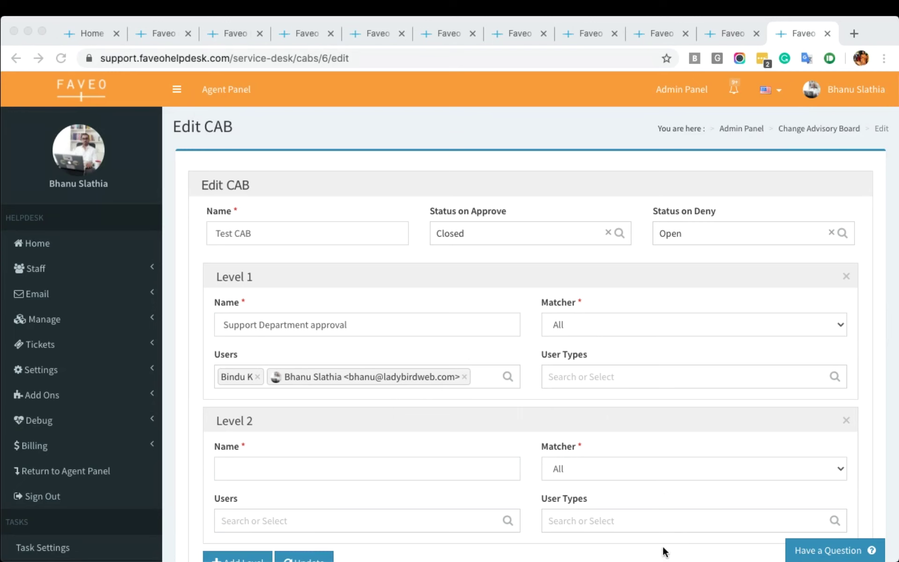
left_click(590, 377)
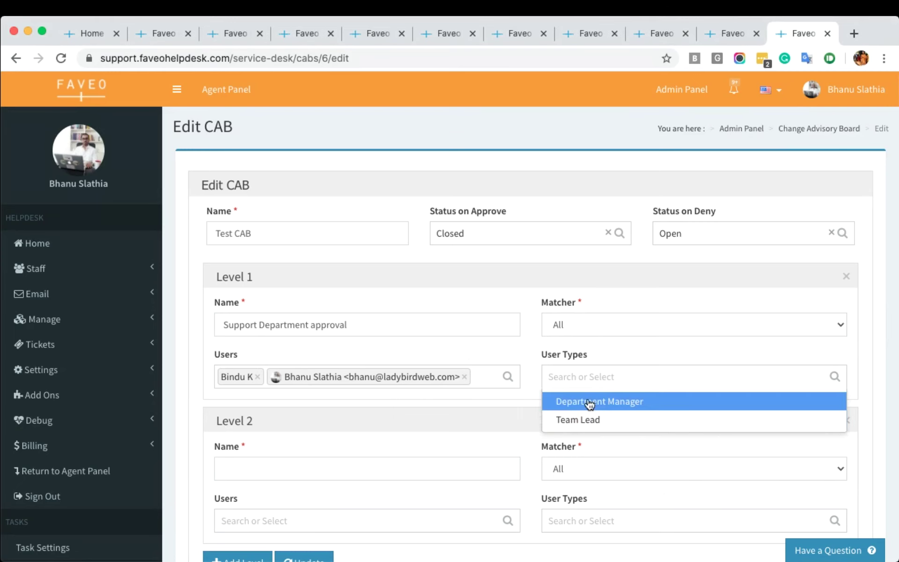
left_click_drag(568, 401, 568, 411)
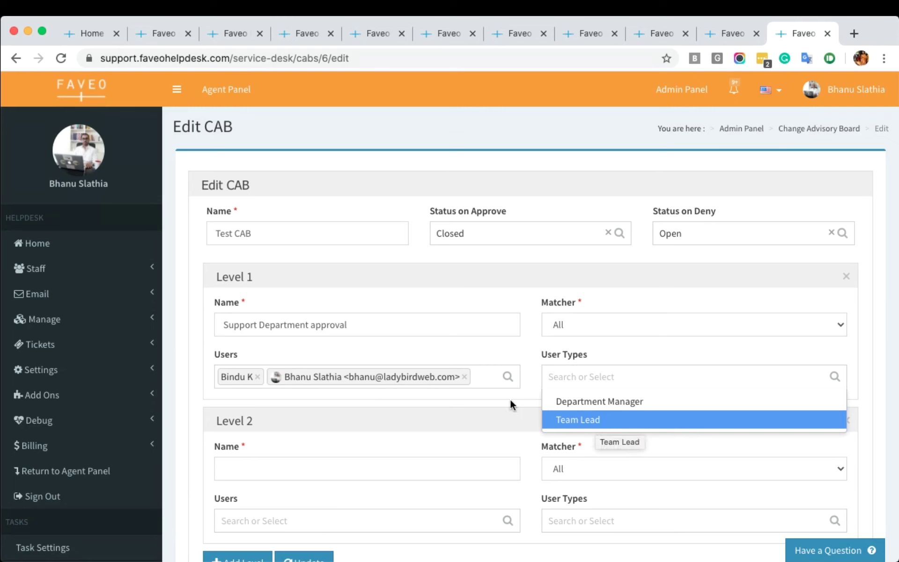
Replace the second user of Level 1 with the fourth person in the user list.
left_click(464, 376)
left_click(306, 373)
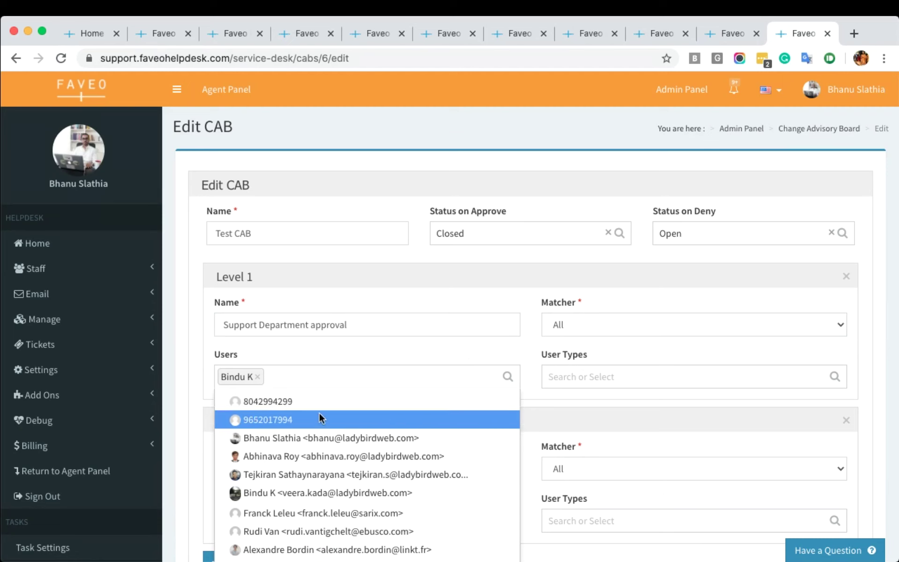
left_click(295, 456)
left_click(259, 346)
Name Level 2 Finance, assign the fifth listed person as its user, and open its user type choices.
scroll(281, 383, "down", 3)
left_click(307, 356)
type("Finance")
left_click(312, 399)
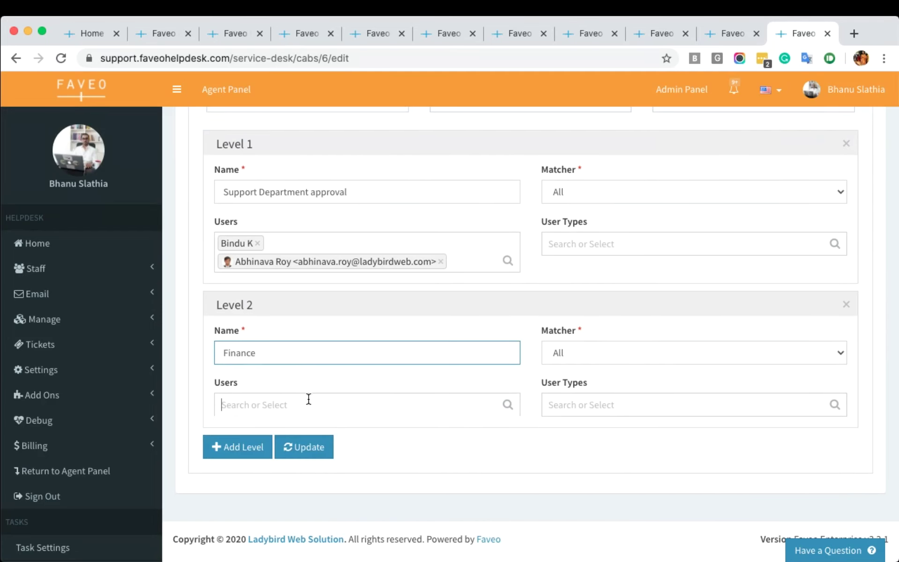
left_click(337, 503)
left_click(584, 408)
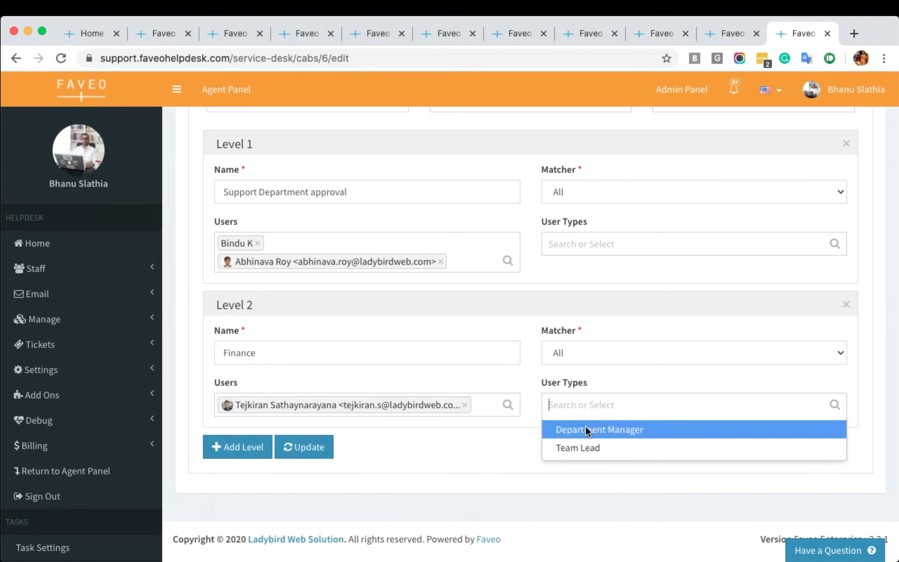